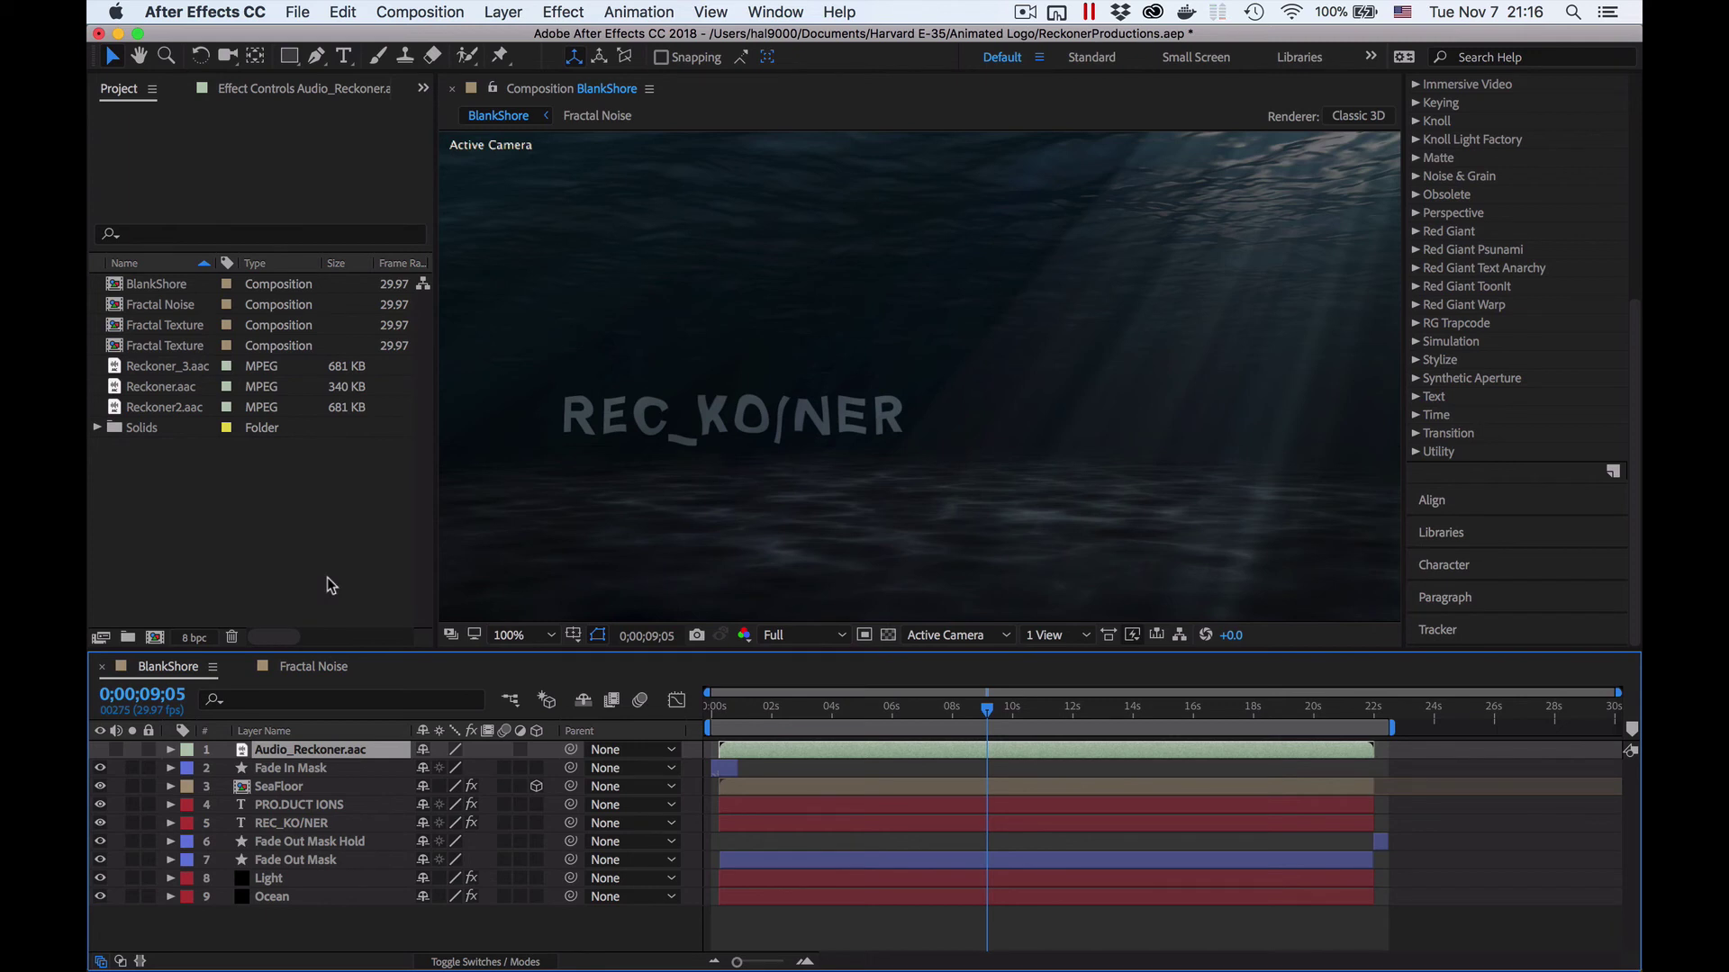
Step: Move the BlankShore playhead back to 0;00;00;20, switch to Adobe Audition and play the Reckoner.sesx session from its start
{"action": "left_click_drag", "start_coordinate": [987, 709], "coordinate": [735, 738]}
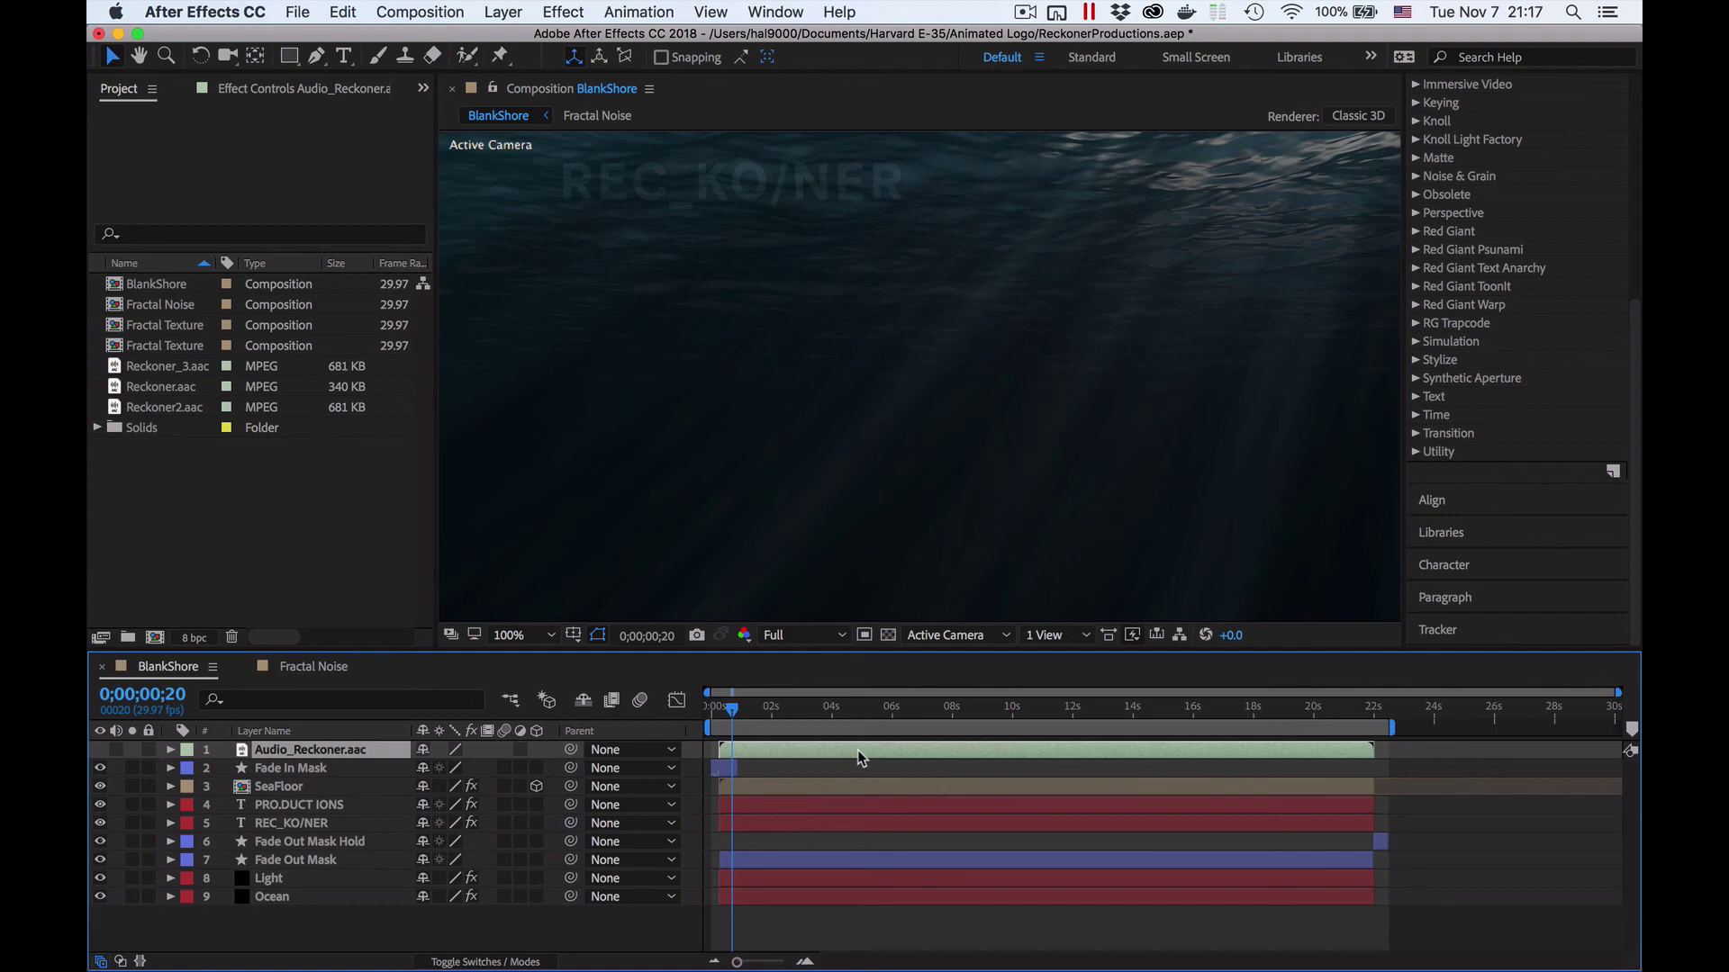
{"action": "key", "text": "ctrl+Up"}
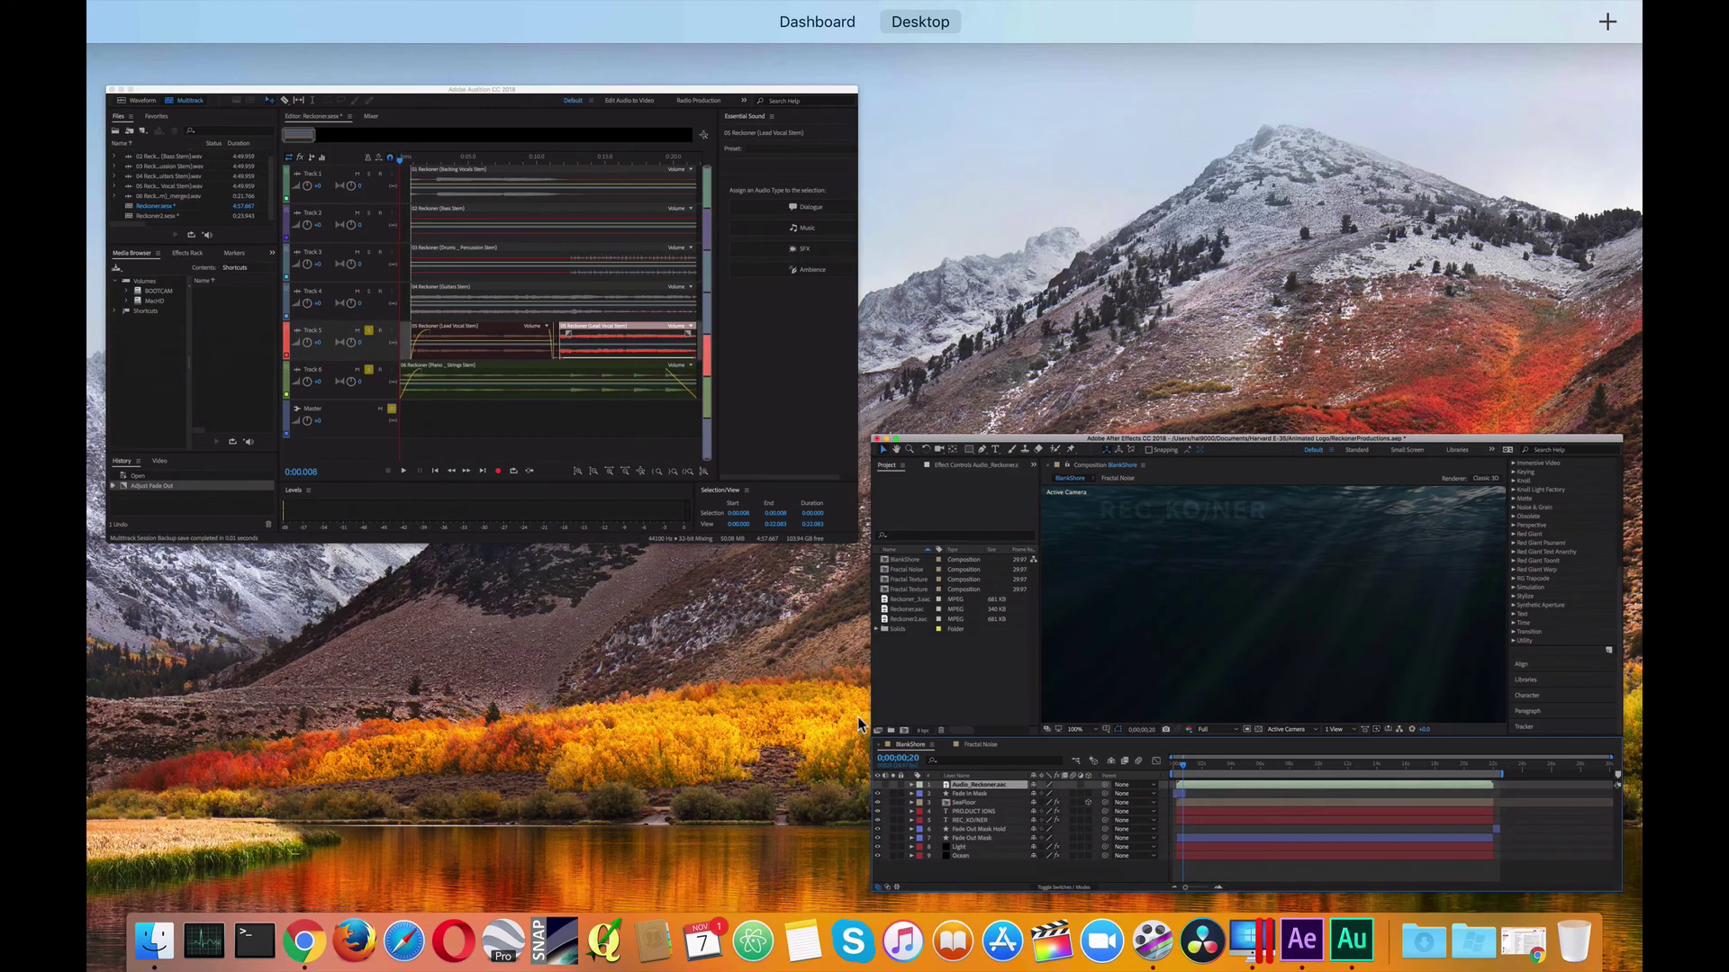
{"action": "left_click", "coordinate": [628, 382]}
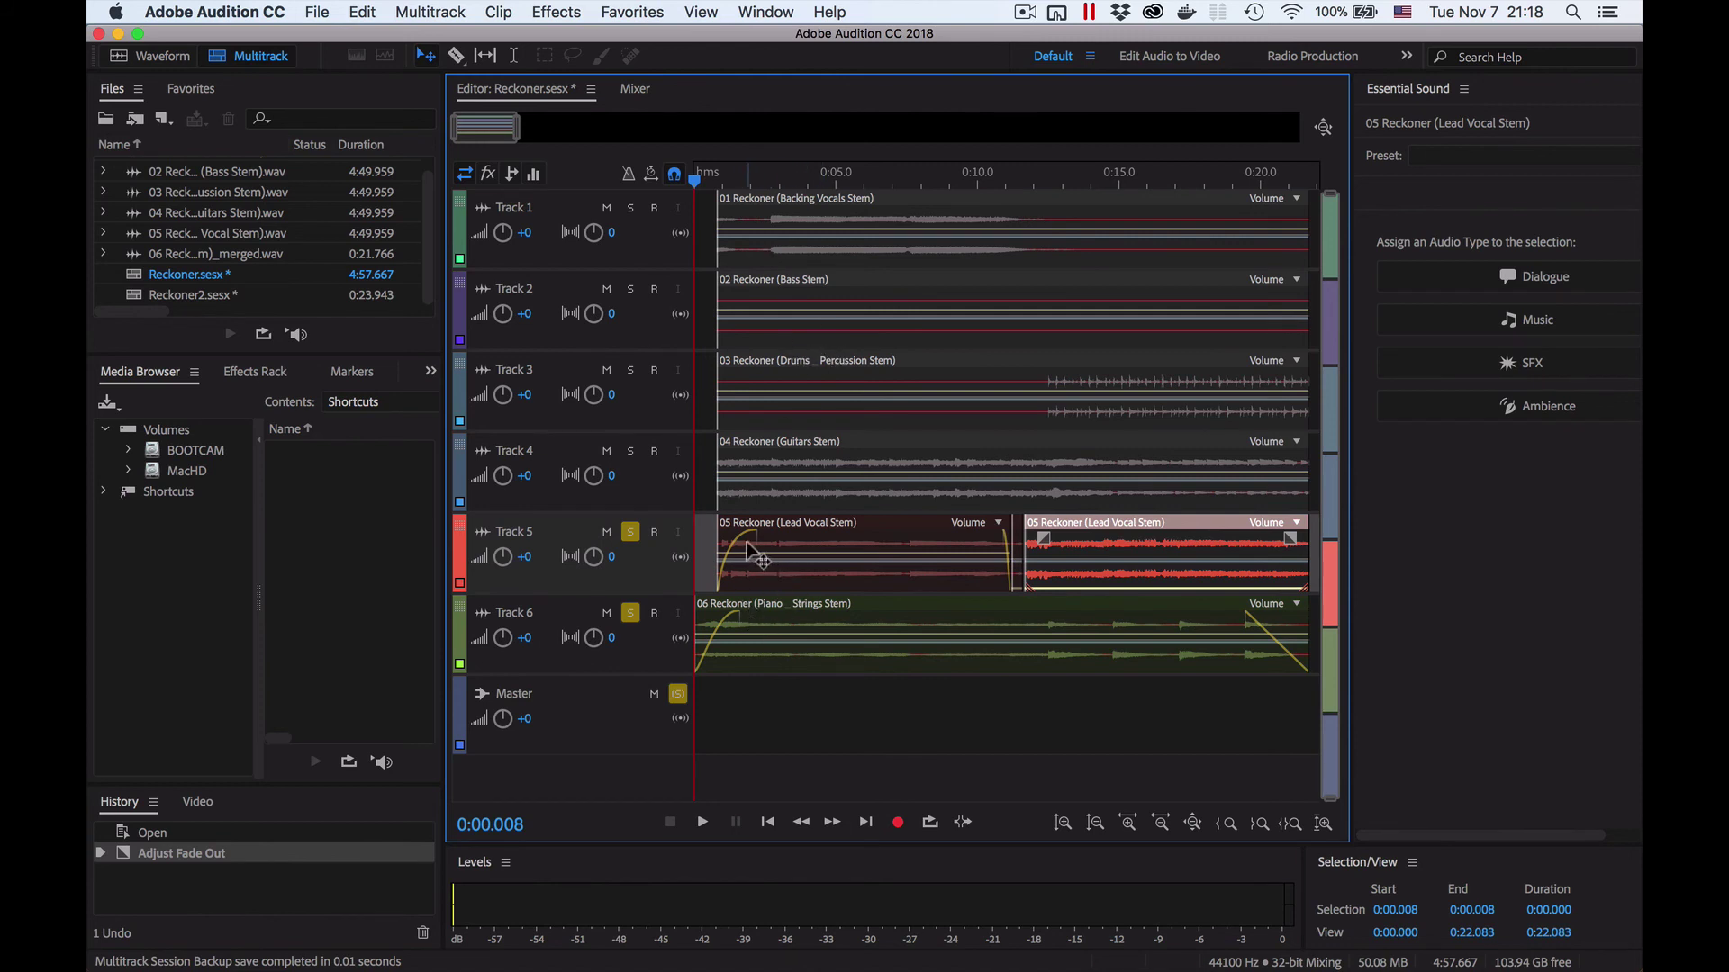
{"action": "key", "text": "space"}
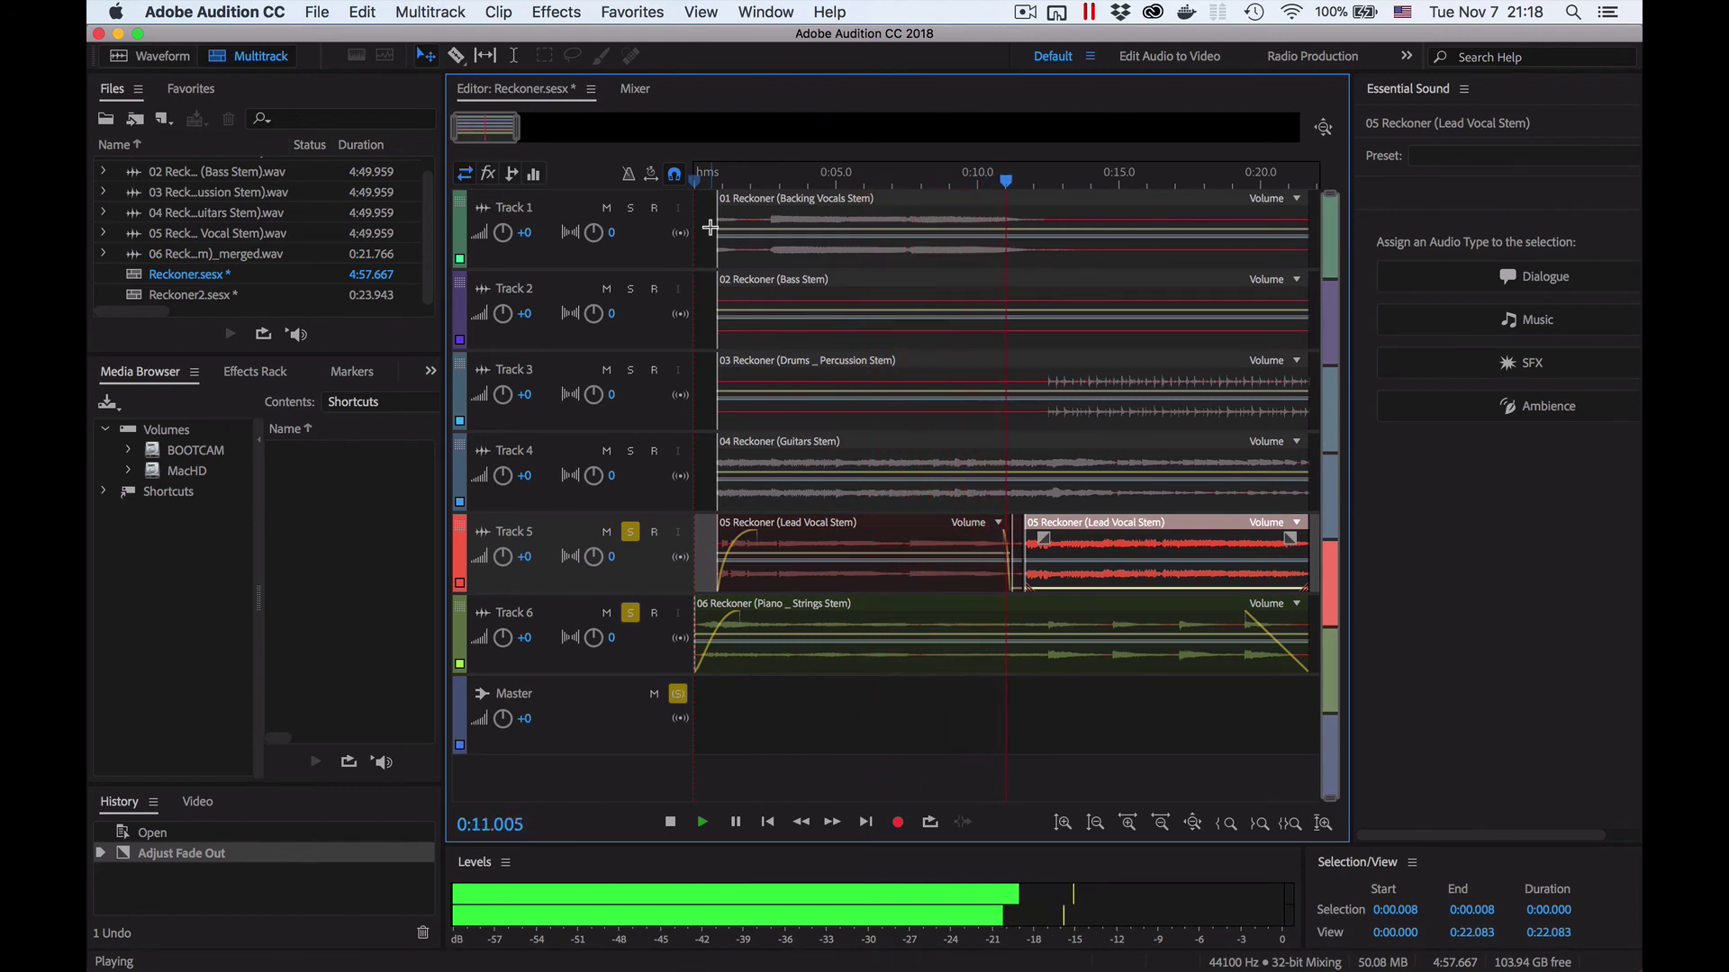
{"action": "key", "text": "space"}
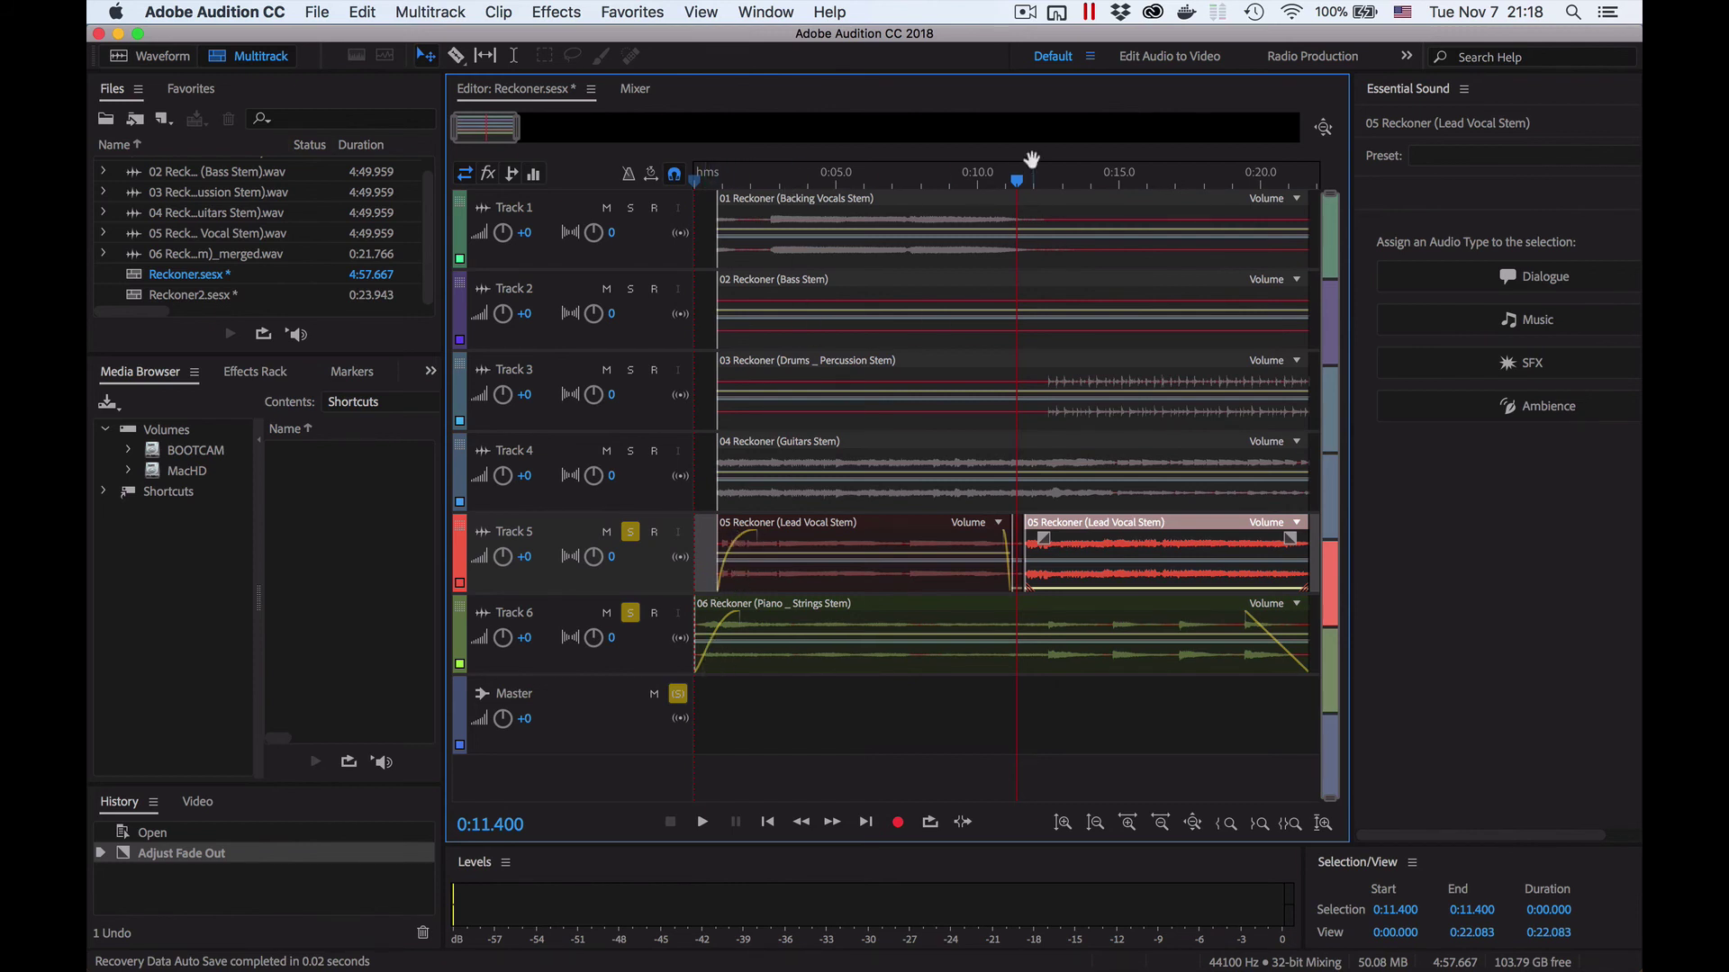
Step: Replay the session's opening from the beginning, stop it, and park the playhead at the start of the first Lead Vocal clip, about 0:00.747
{"action": "key", "text": "space"}
{"action": "left_click_drag", "start_coordinate": [1017, 183], "coordinate": [693, 180]}
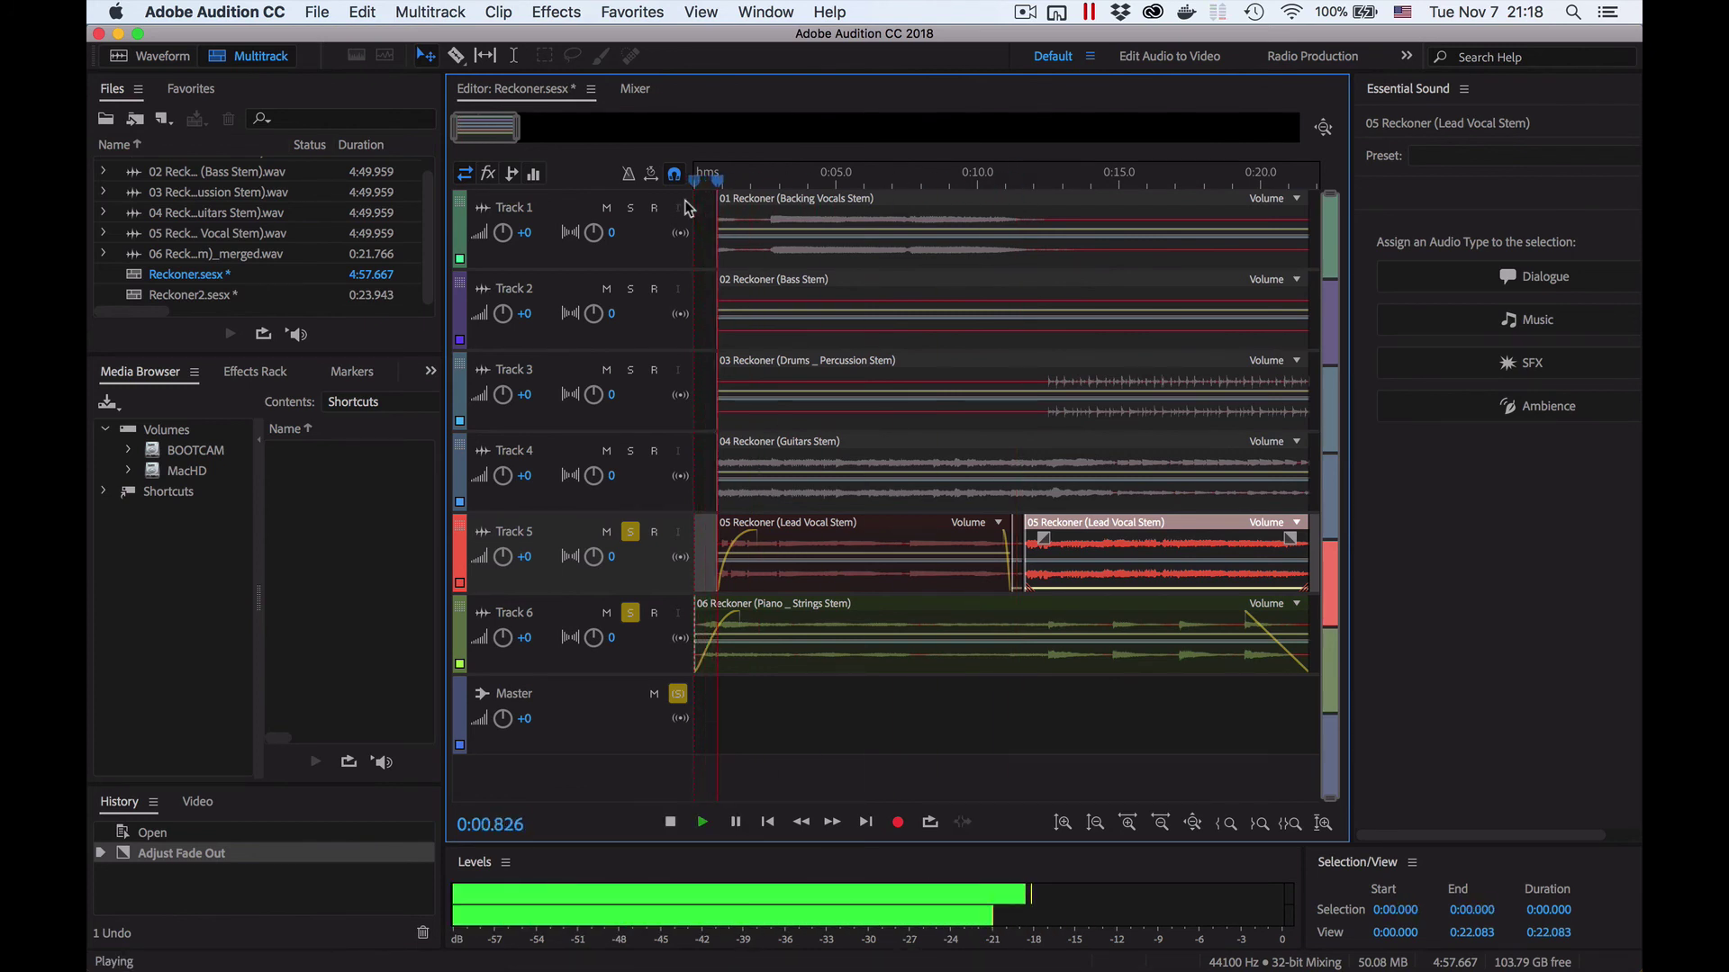
{"action": "key", "text": "space"}
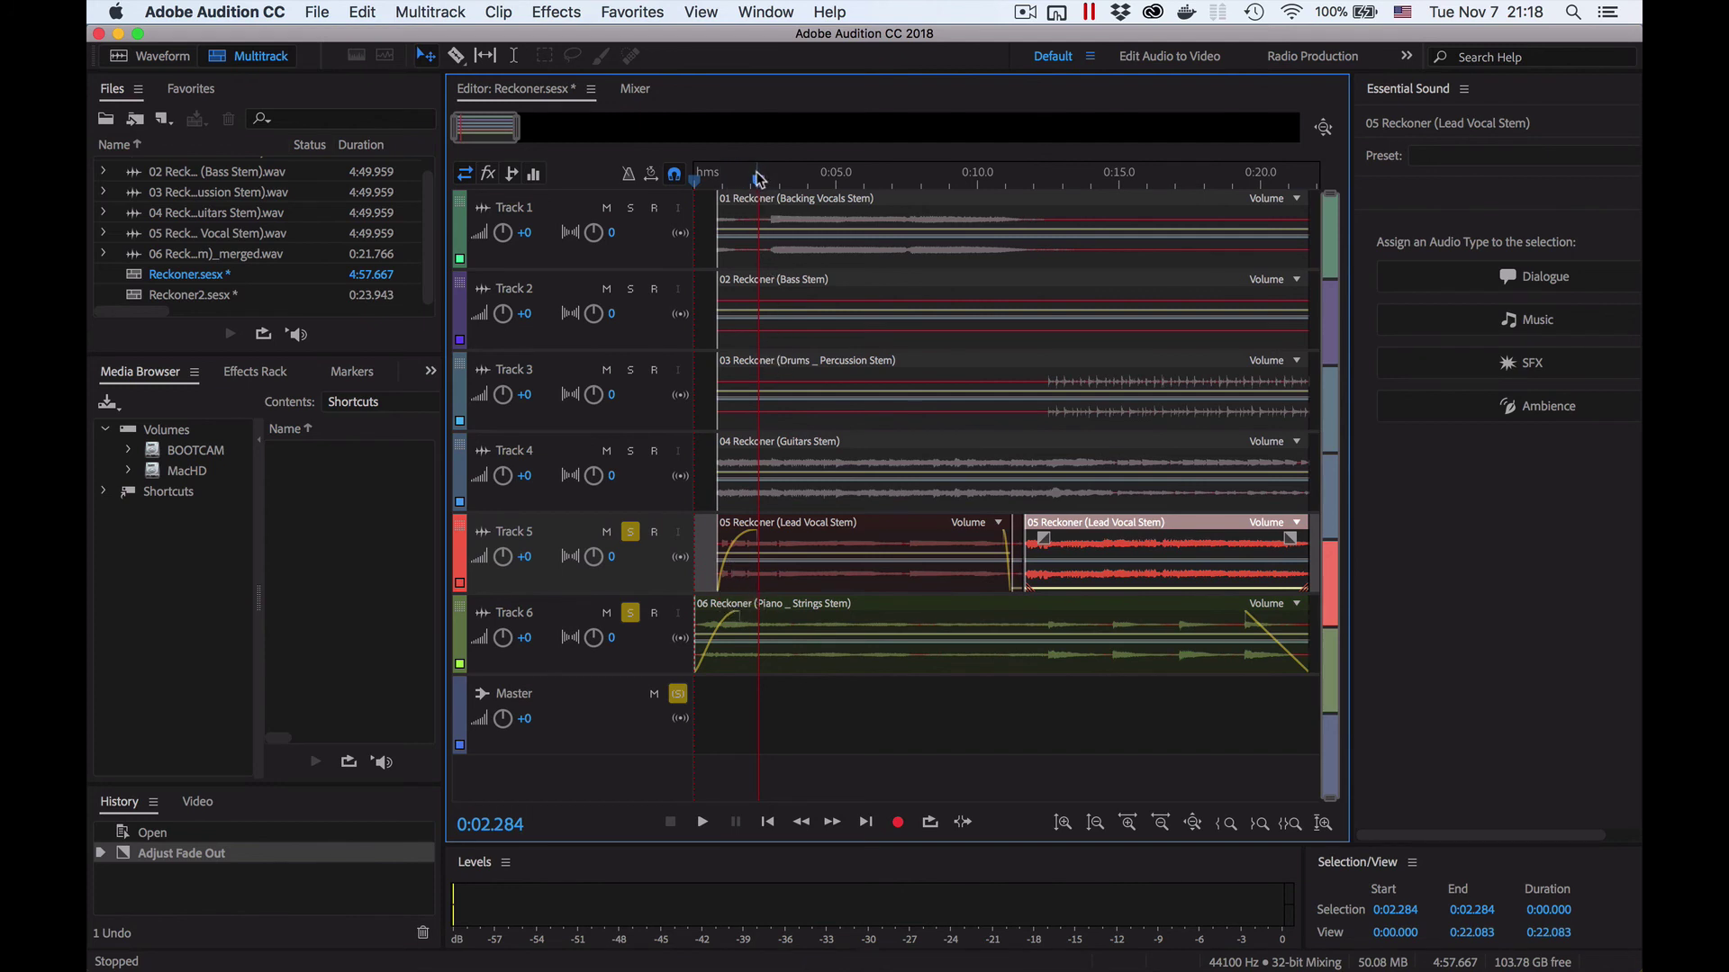
{"action": "left_click_drag", "start_coordinate": [758, 180], "coordinate": [714, 180]}
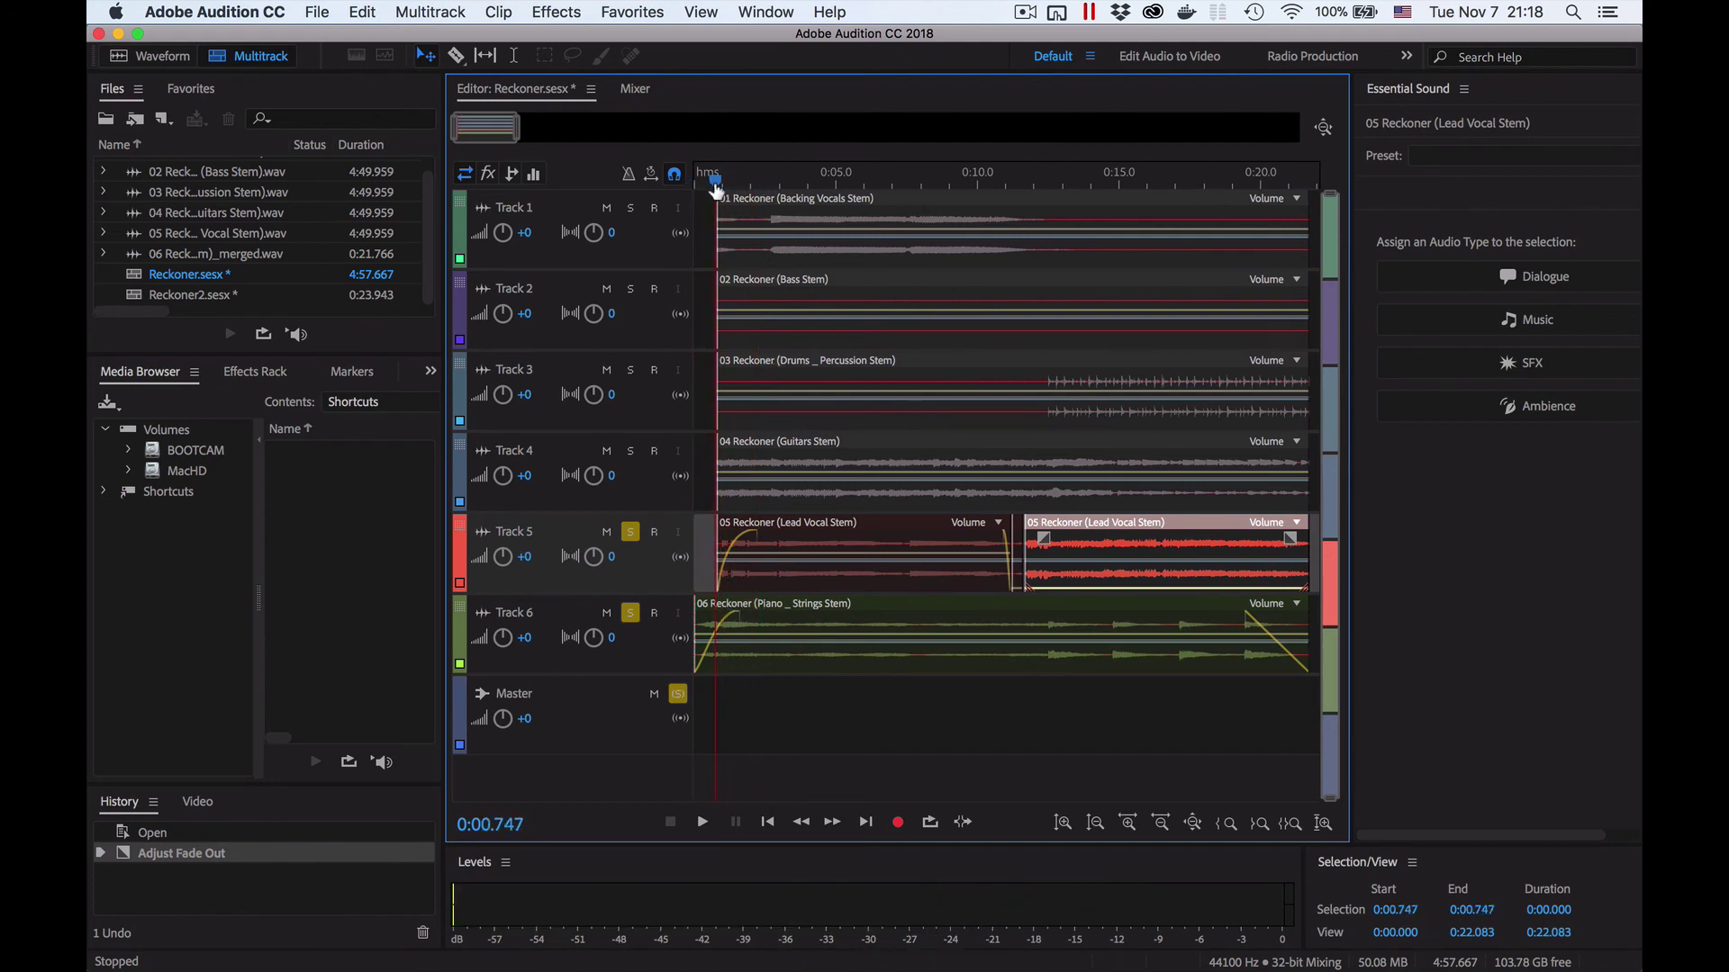
Step: Select the first Lead Vocal clip on Track 5, audition the gap between both vocal clips and view the session's end
{"action": "left_click", "coordinate": [767, 547]}
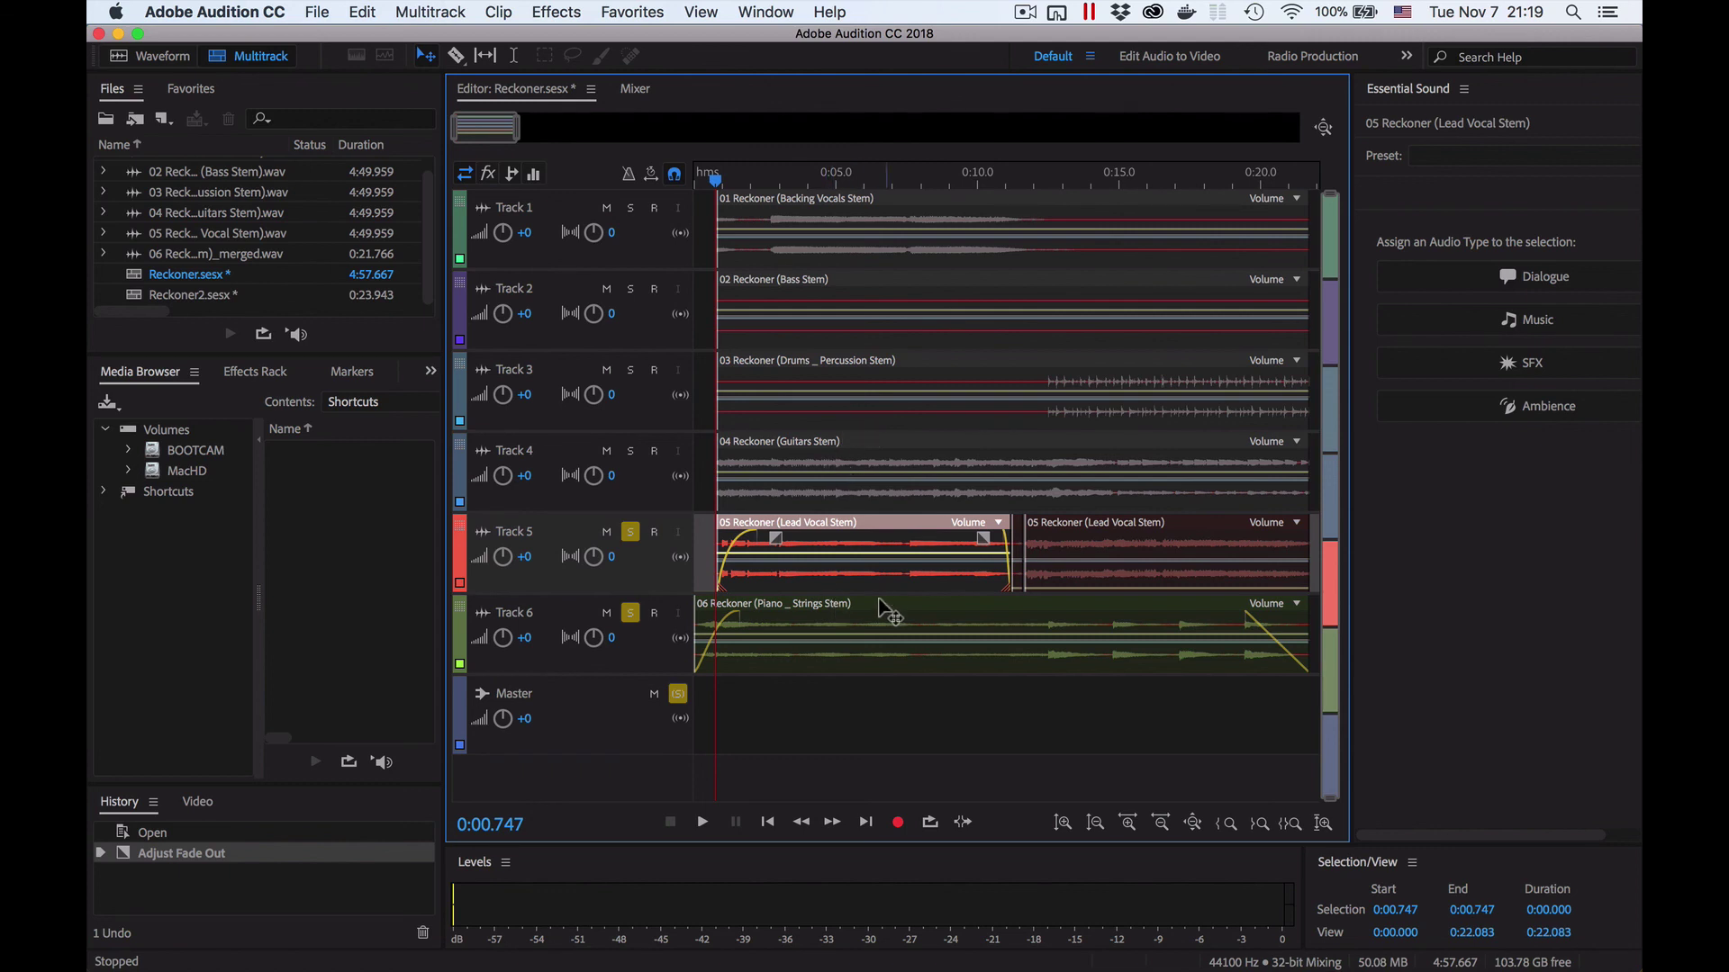
{"action": "key", "text": "space"}
{"action": "left_click_drag", "start_coordinate": [716, 179], "coordinate": [1020, 184]}
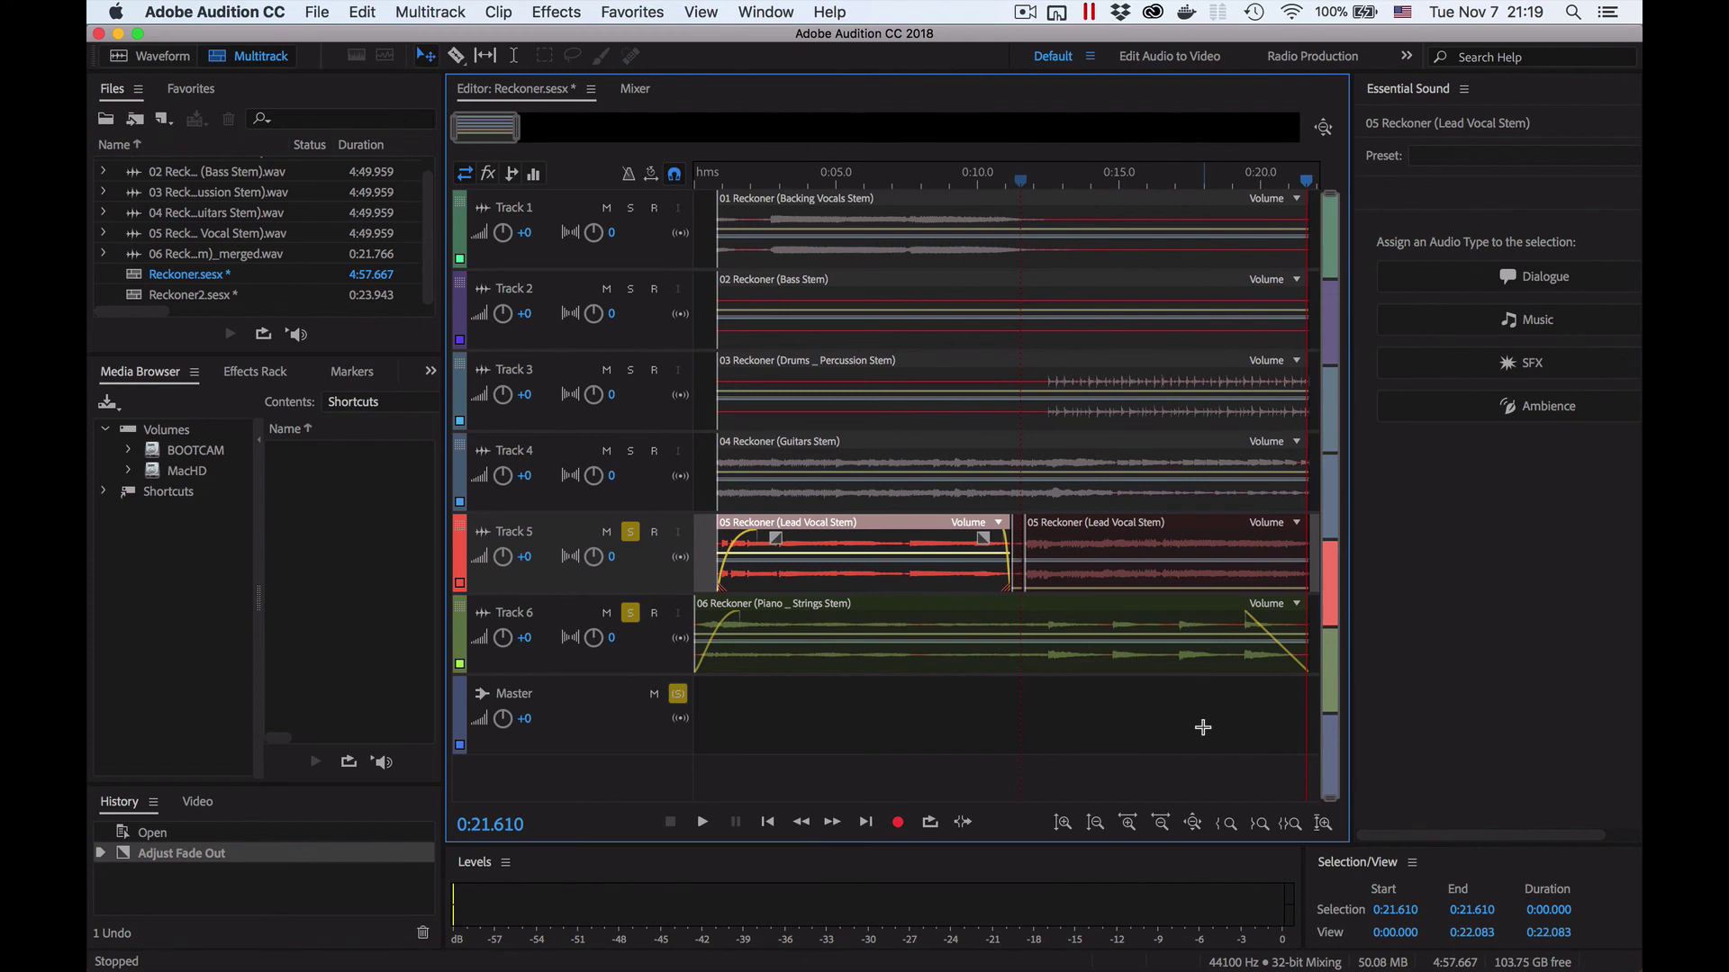
{"action": "scroll", "coordinate": [1202, 715], "scroll_direction": "right", "scroll_amount": 5}
{"action": "scroll", "coordinate": [1227, 688], "scroll_direction": "right", "scroll_amount": 2}
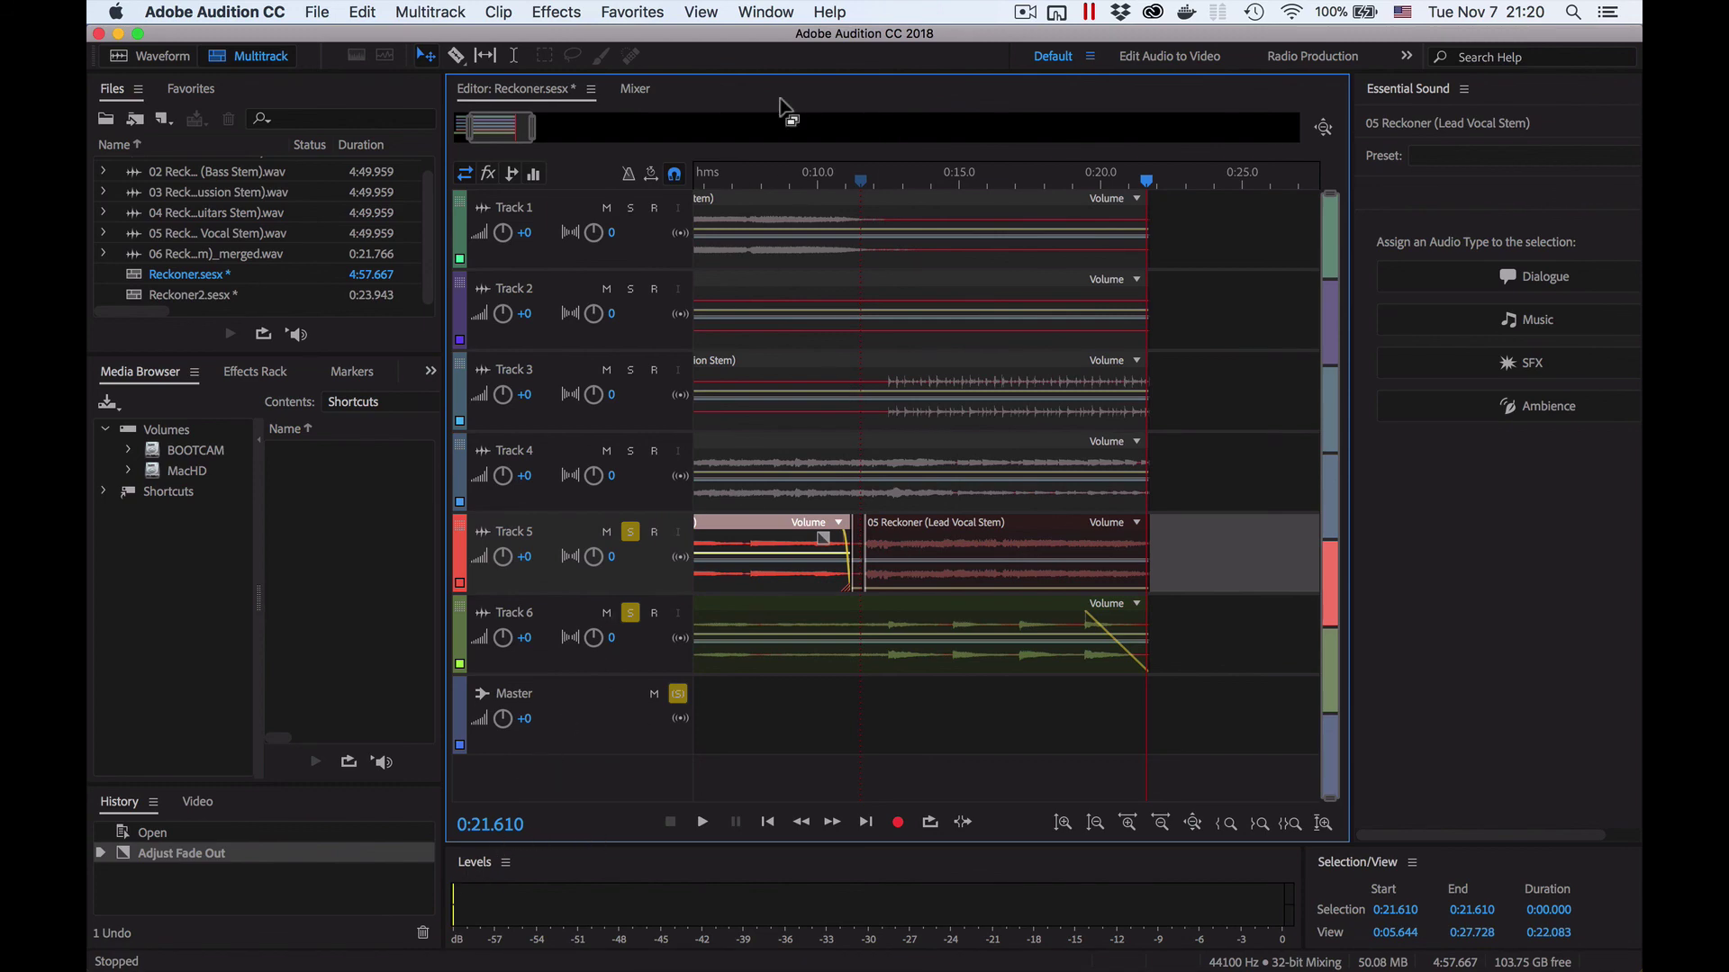
Step: Switch back to After Effects, scrub through the BlankShore fade-in to about 0;00;02;24 and return to the composition's start
{"action": "key", "text": "ctrl+Up"}
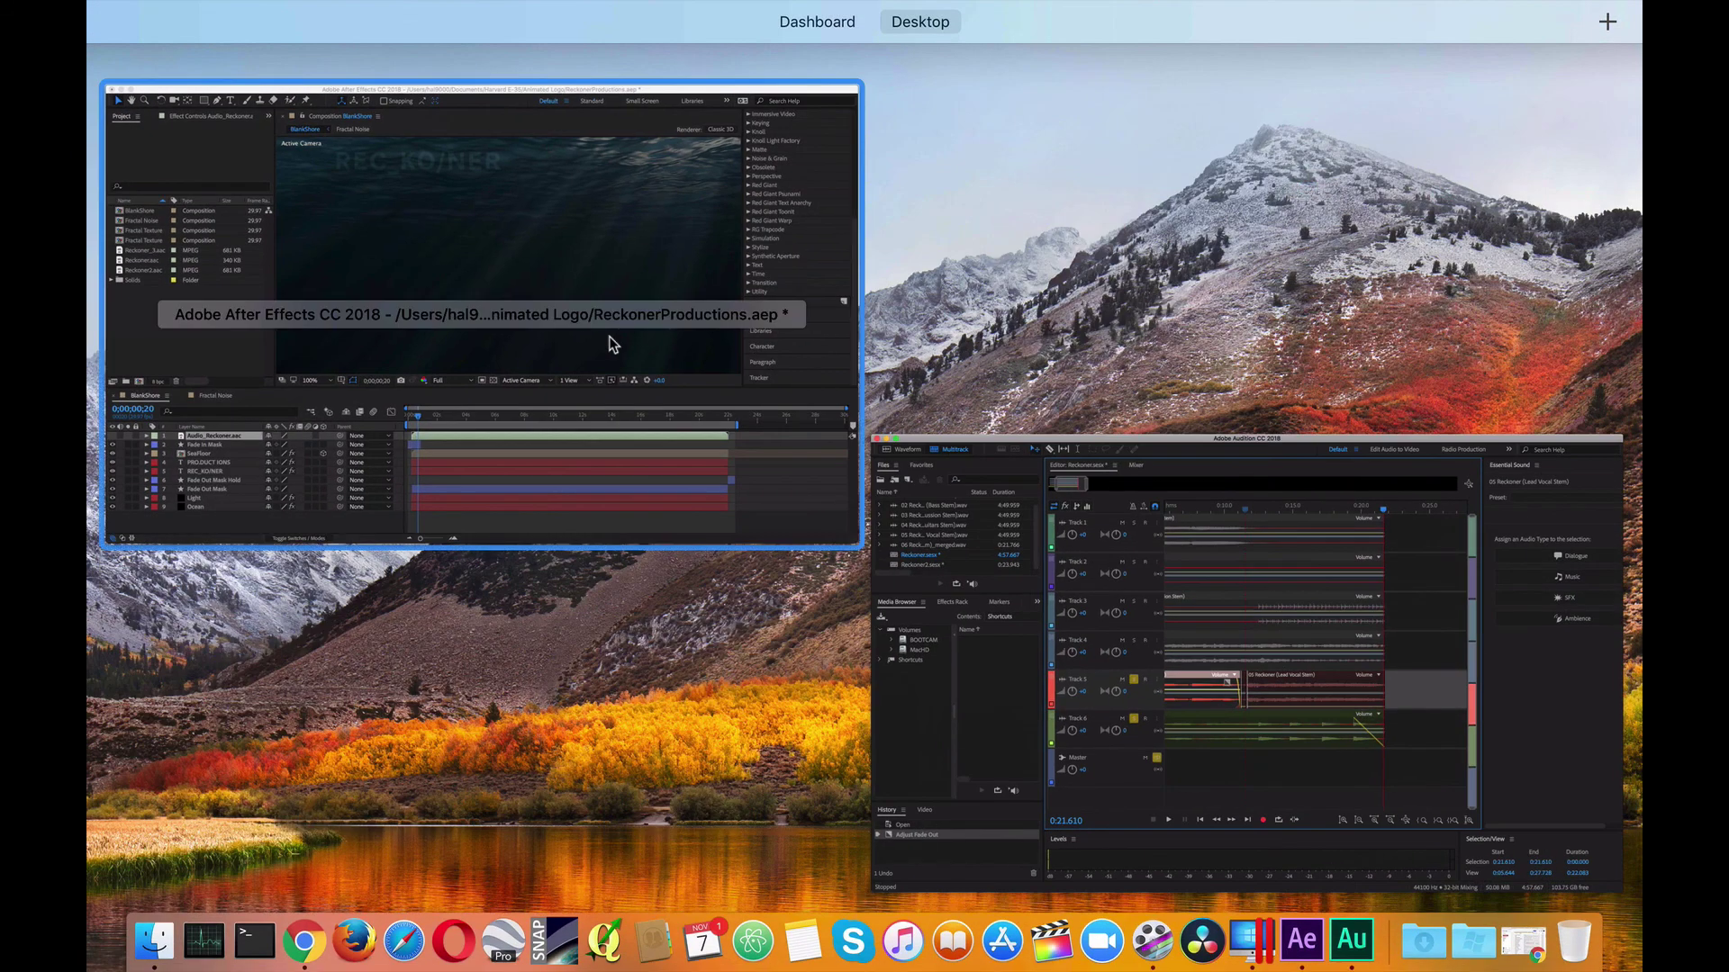
{"action": "left_click", "coordinate": [607, 341]}
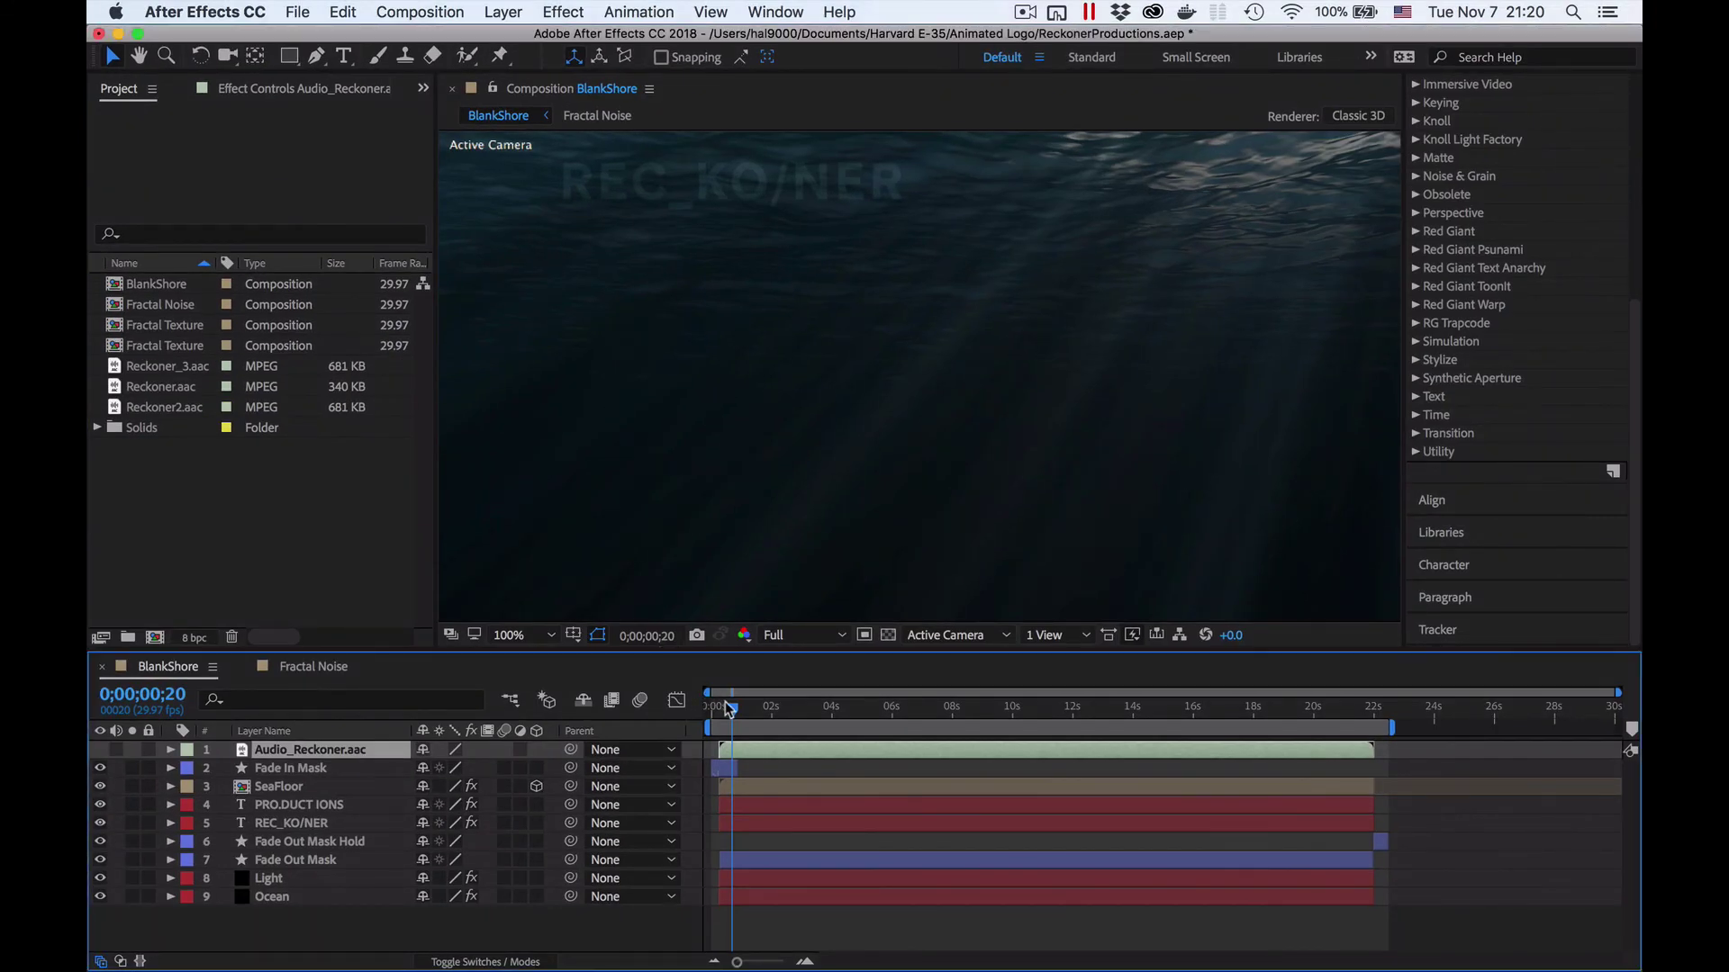
{"action": "left_click_drag", "start_coordinate": [737, 716], "coordinate": [683, 714]}
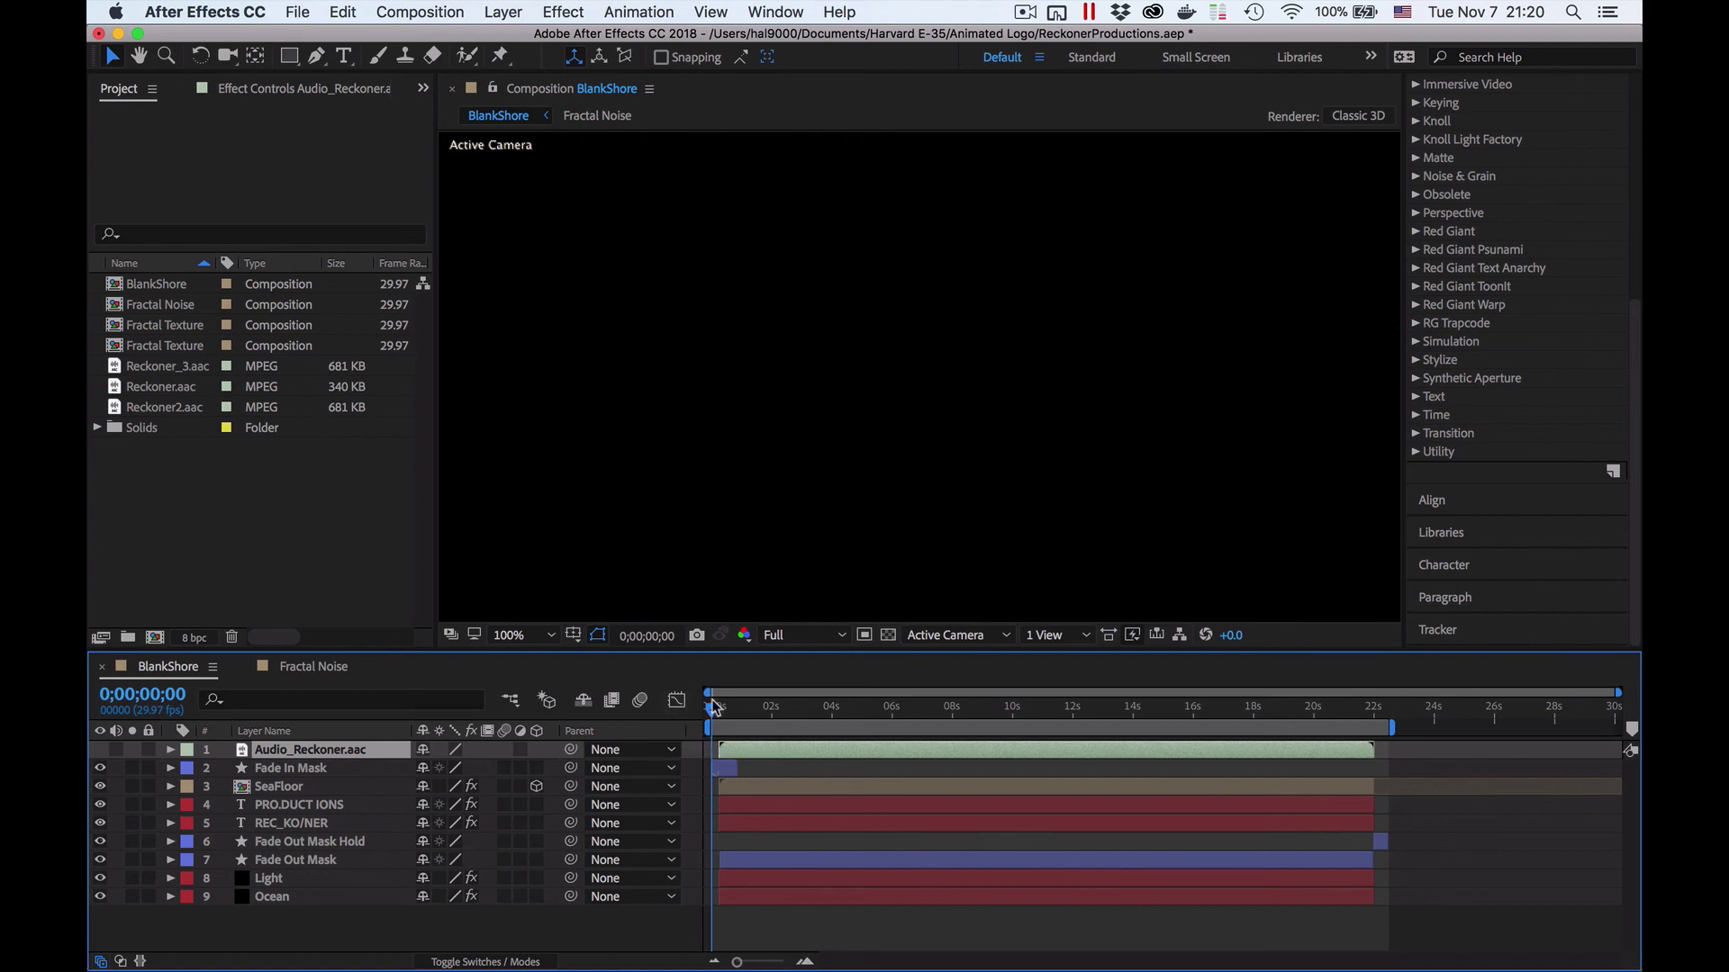
{"action": "left_click_drag", "start_coordinate": [713, 716], "coordinate": [795, 720]}
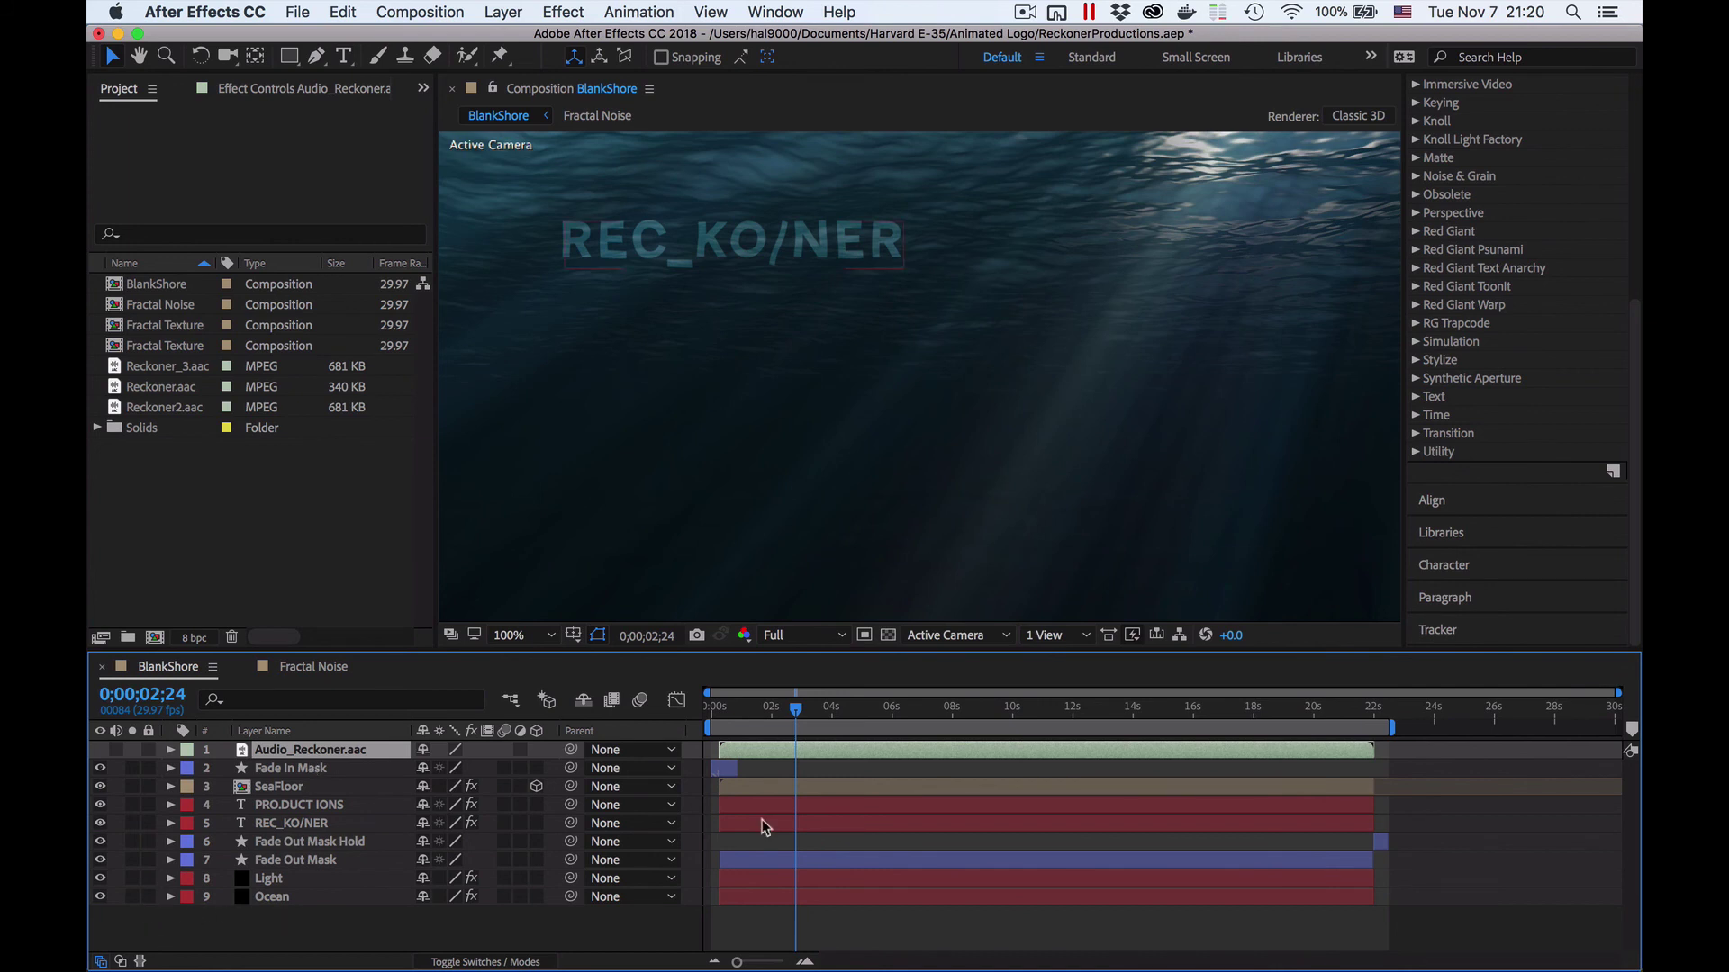
{"action": "key", "text": "Home"}
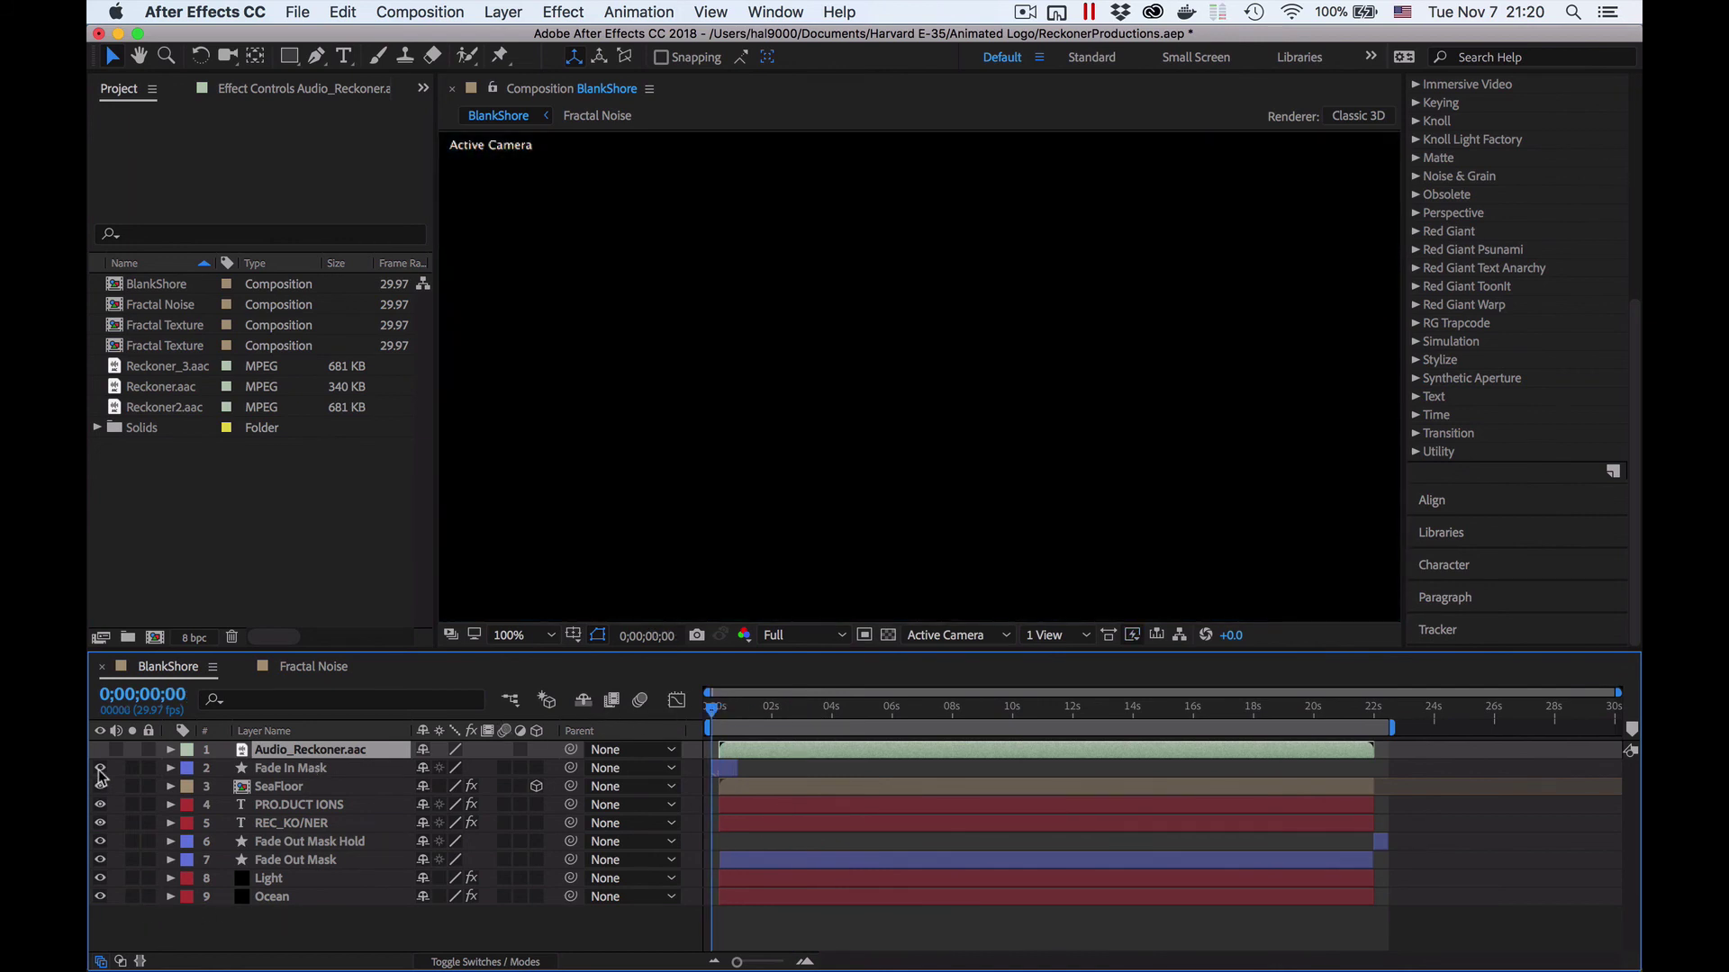
Step: Hide every visible layer in the BlankShore composition except SeaFloor
{"action": "left_click", "coordinate": [99, 770]}
{"action": "left_click", "coordinate": [101, 787]}
{"action": "left_click", "coordinate": [101, 787]}
{"action": "left_click", "coordinate": [101, 876]}
{"action": "left_click", "coordinate": [100, 879]}
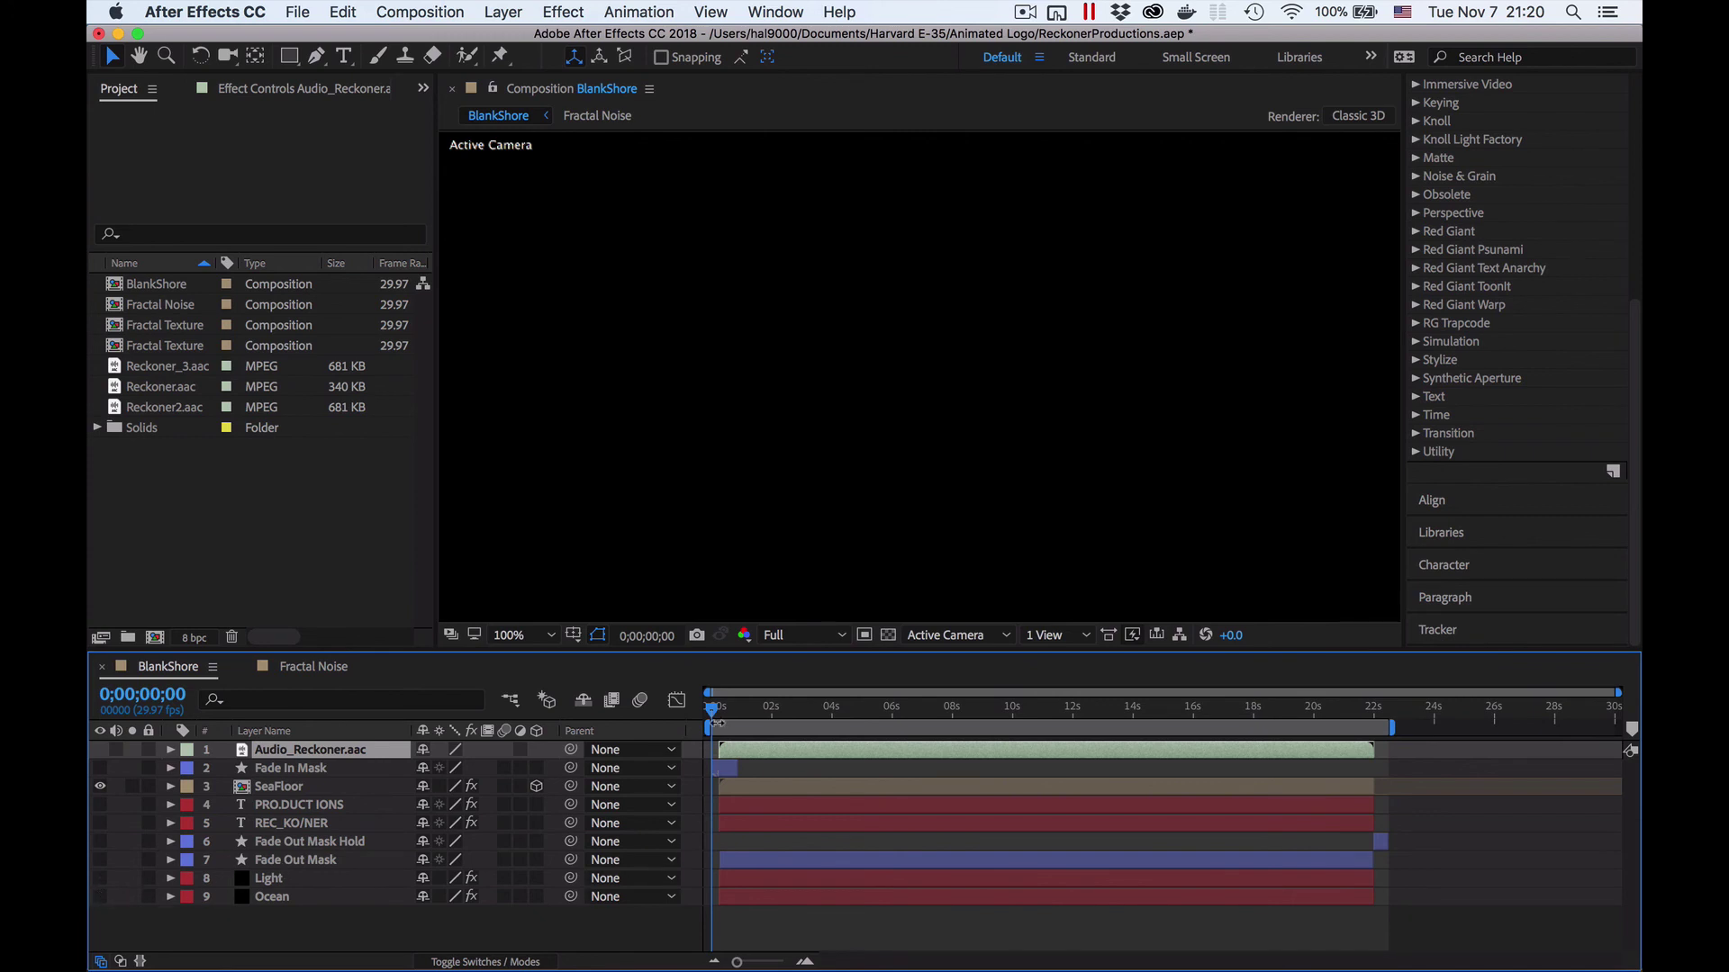
Step: Expand the SeaFloor layer's properties and preview its fade-in, stopping the playback at about 0;00;12;09
{"action": "left_click_drag", "start_coordinate": [713, 713], "coordinate": [810, 725]}
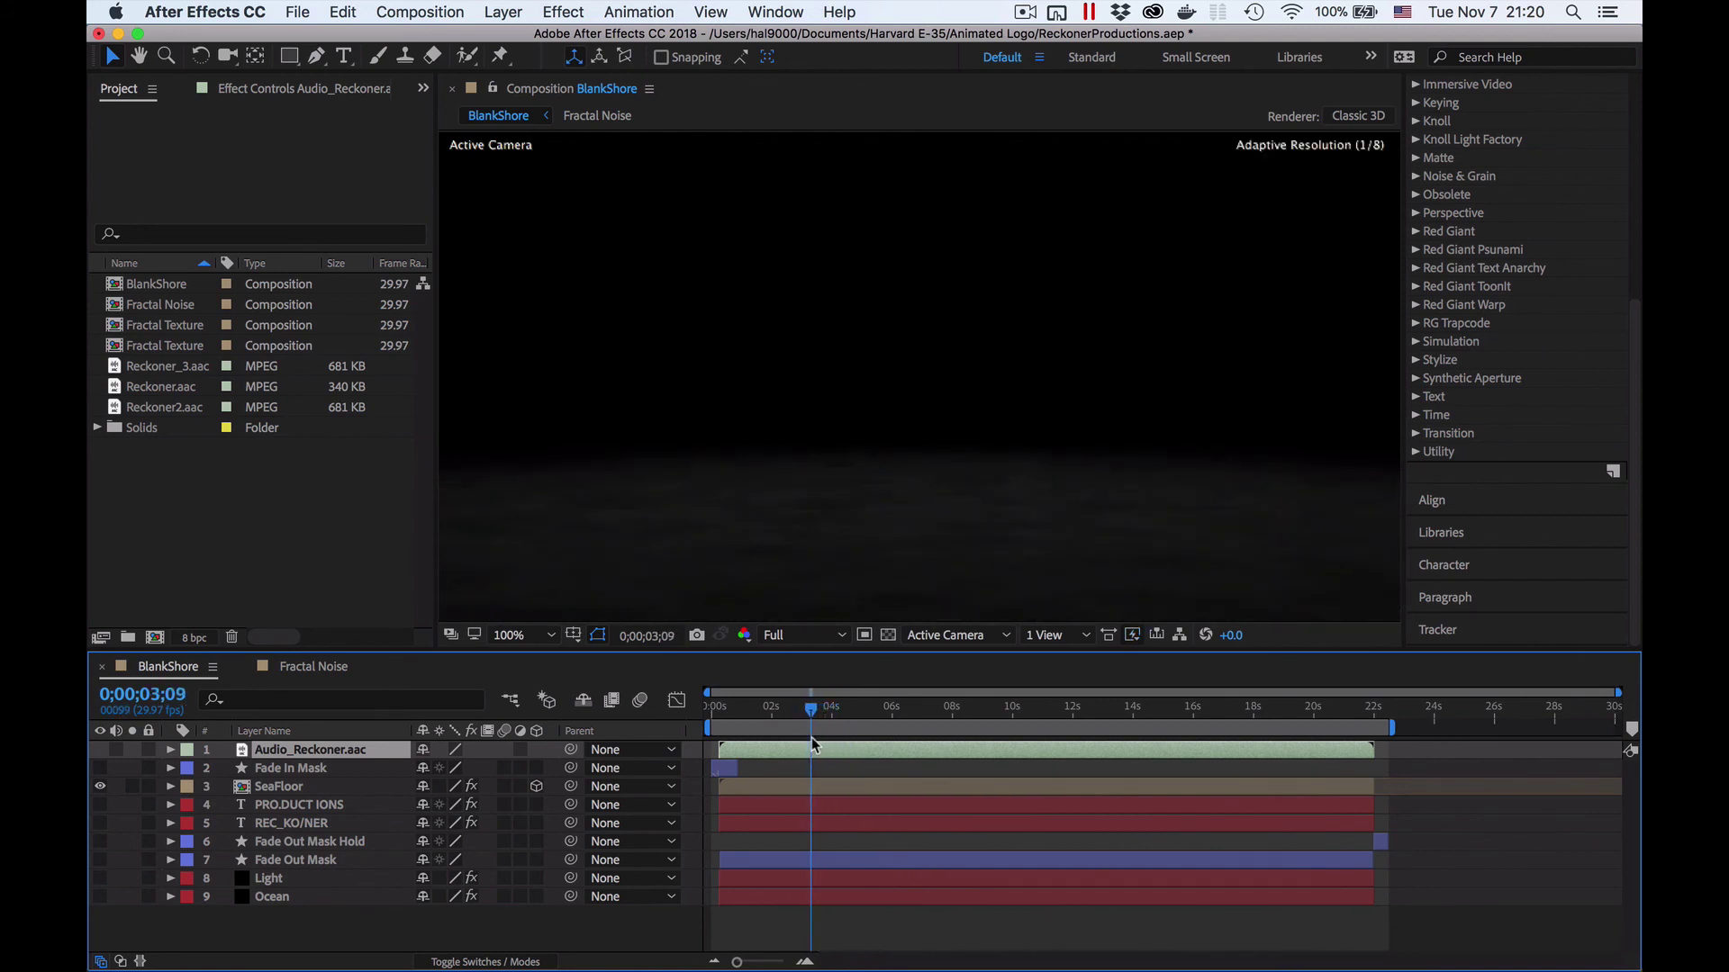
{"action": "left_click", "coordinate": [171, 786]}
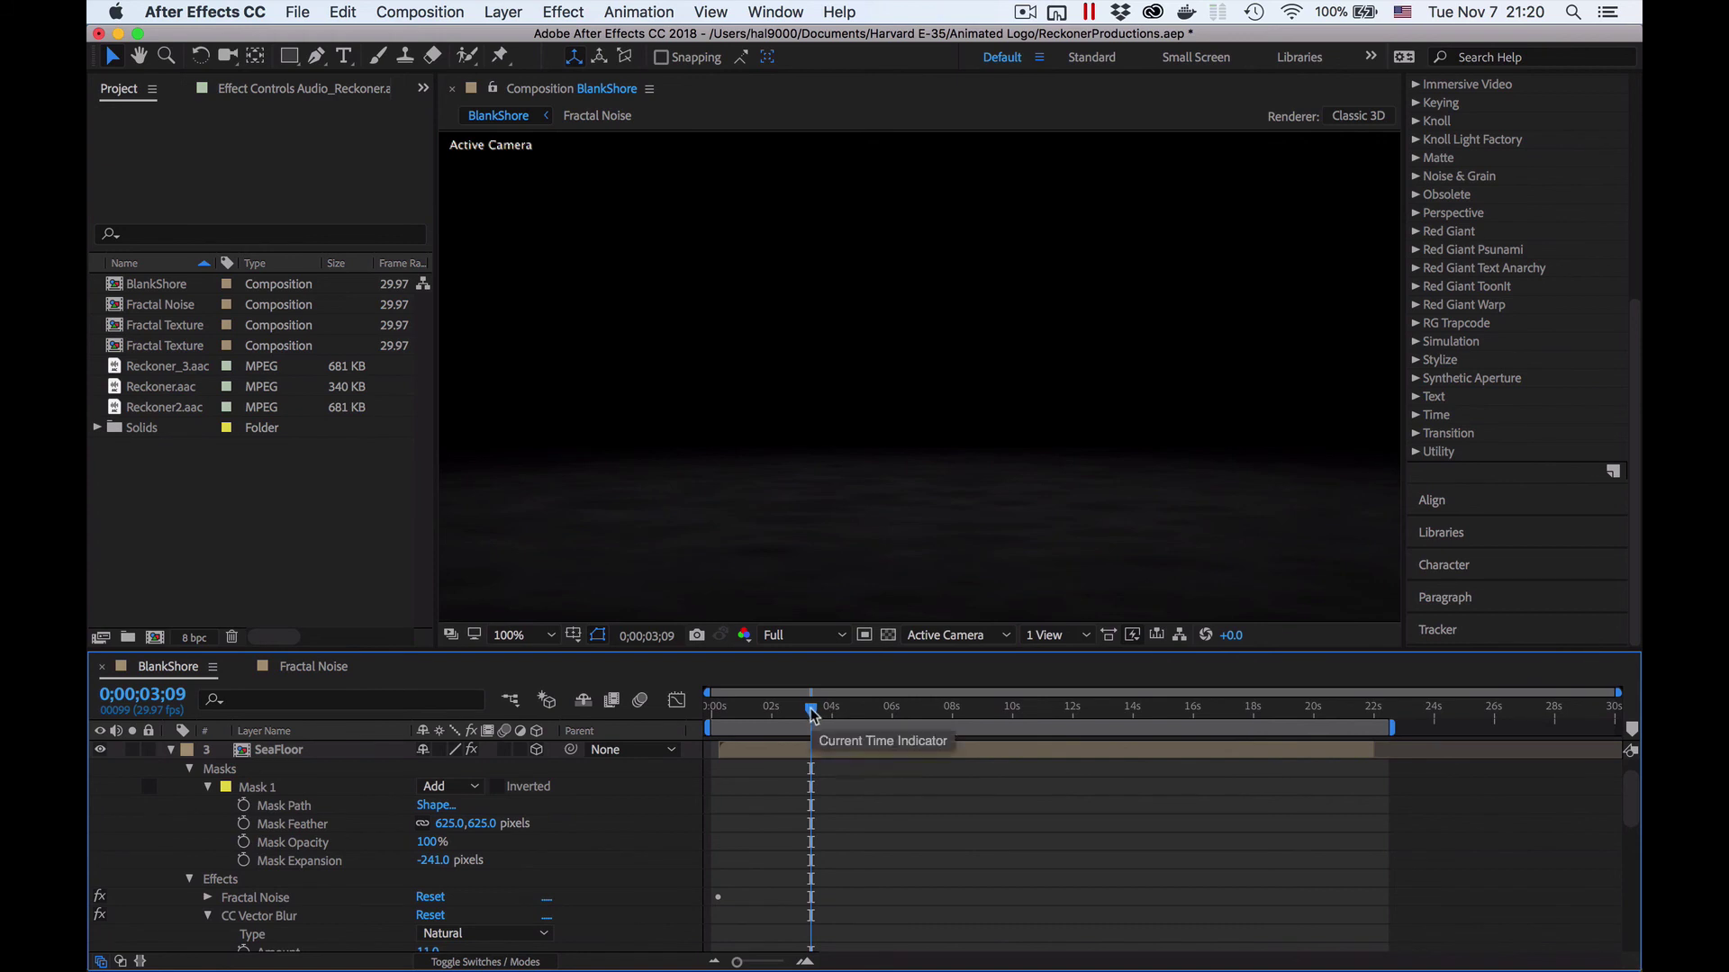
{"action": "left_click_drag", "start_coordinate": [811, 711], "coordinate": [949, 712]}
{"action": "key", "text": "space"}
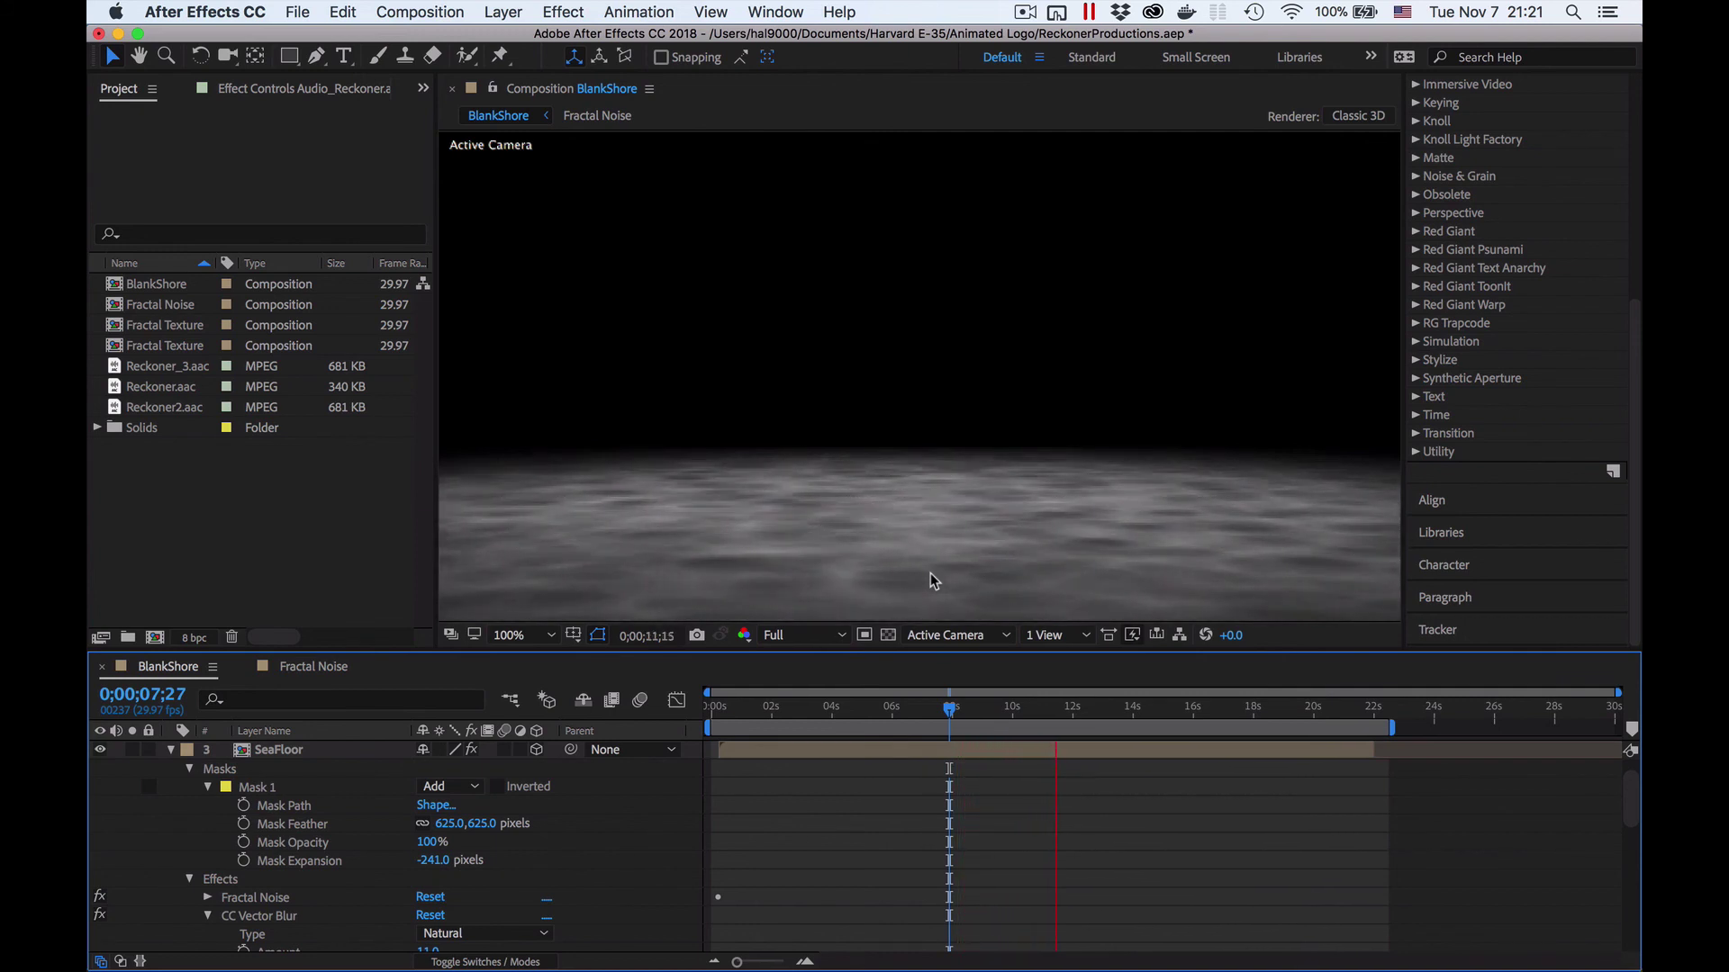
{"action": "key", "text": "space"}
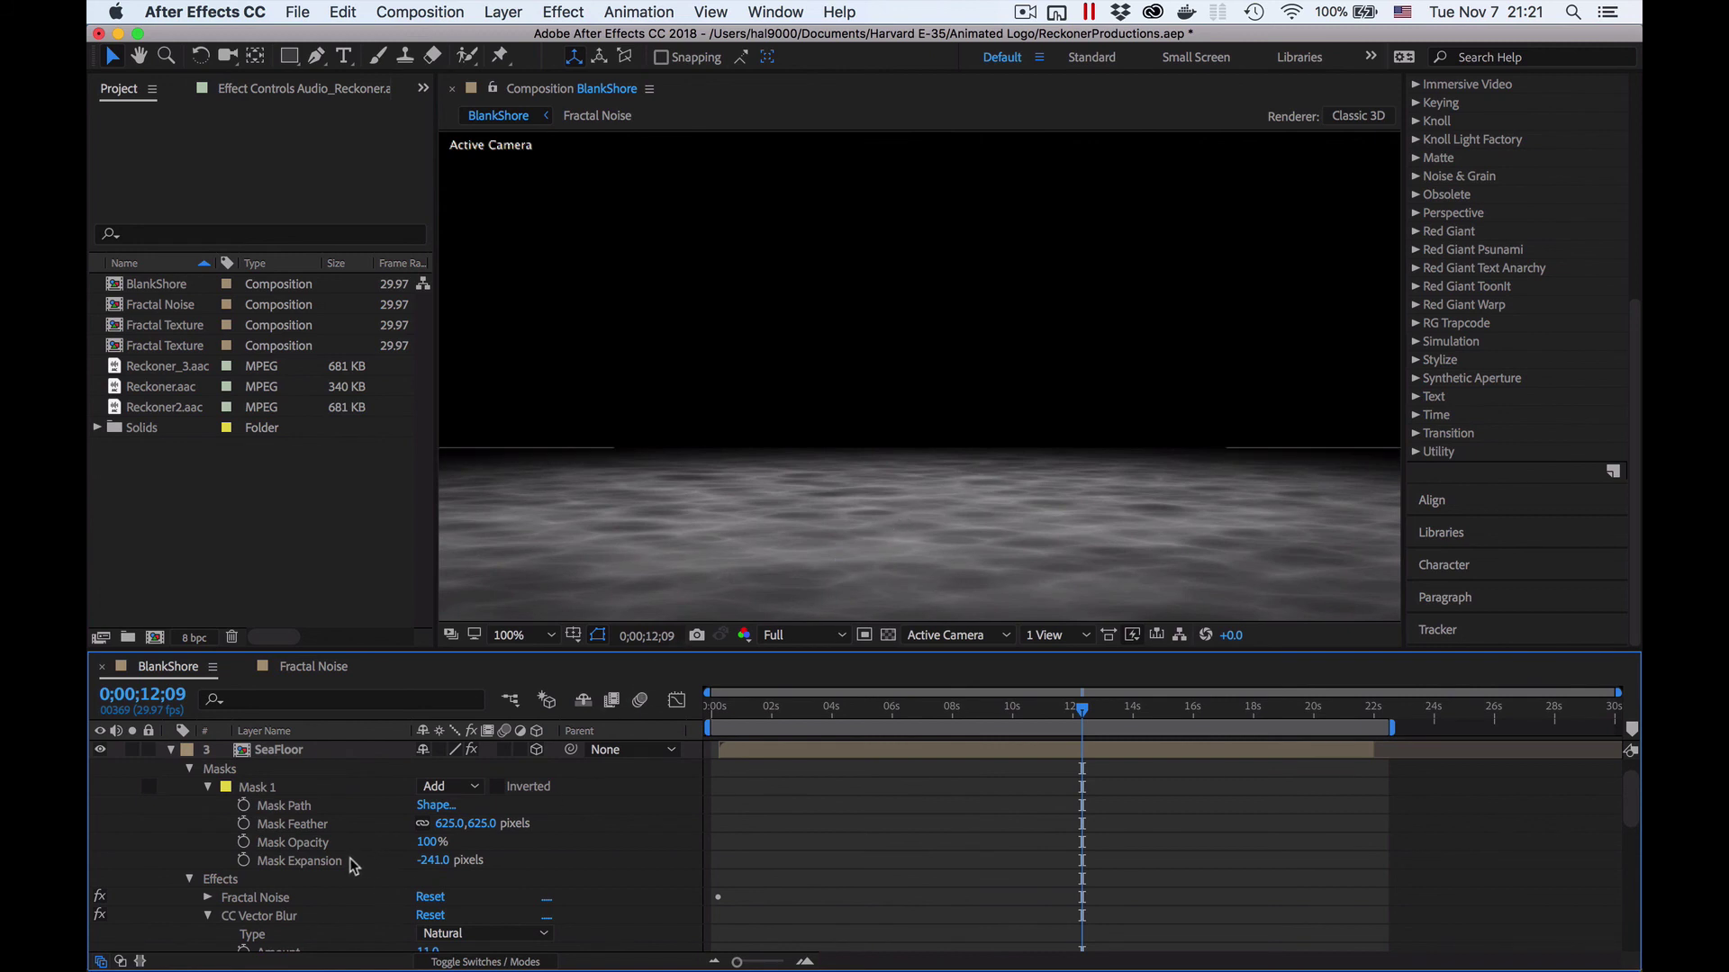
Step: Expand the SeaFloor layer's Fractal Noise settings, shrink the composition view to 25%, and inspect the scene 1 solid in the Solids folder
{"action": "scroll", "coordinate": [356, 867], "scroll_direction": "down", "scroll_amount": 2}
{"action": "left_click", "coordinate": [209, 862]}
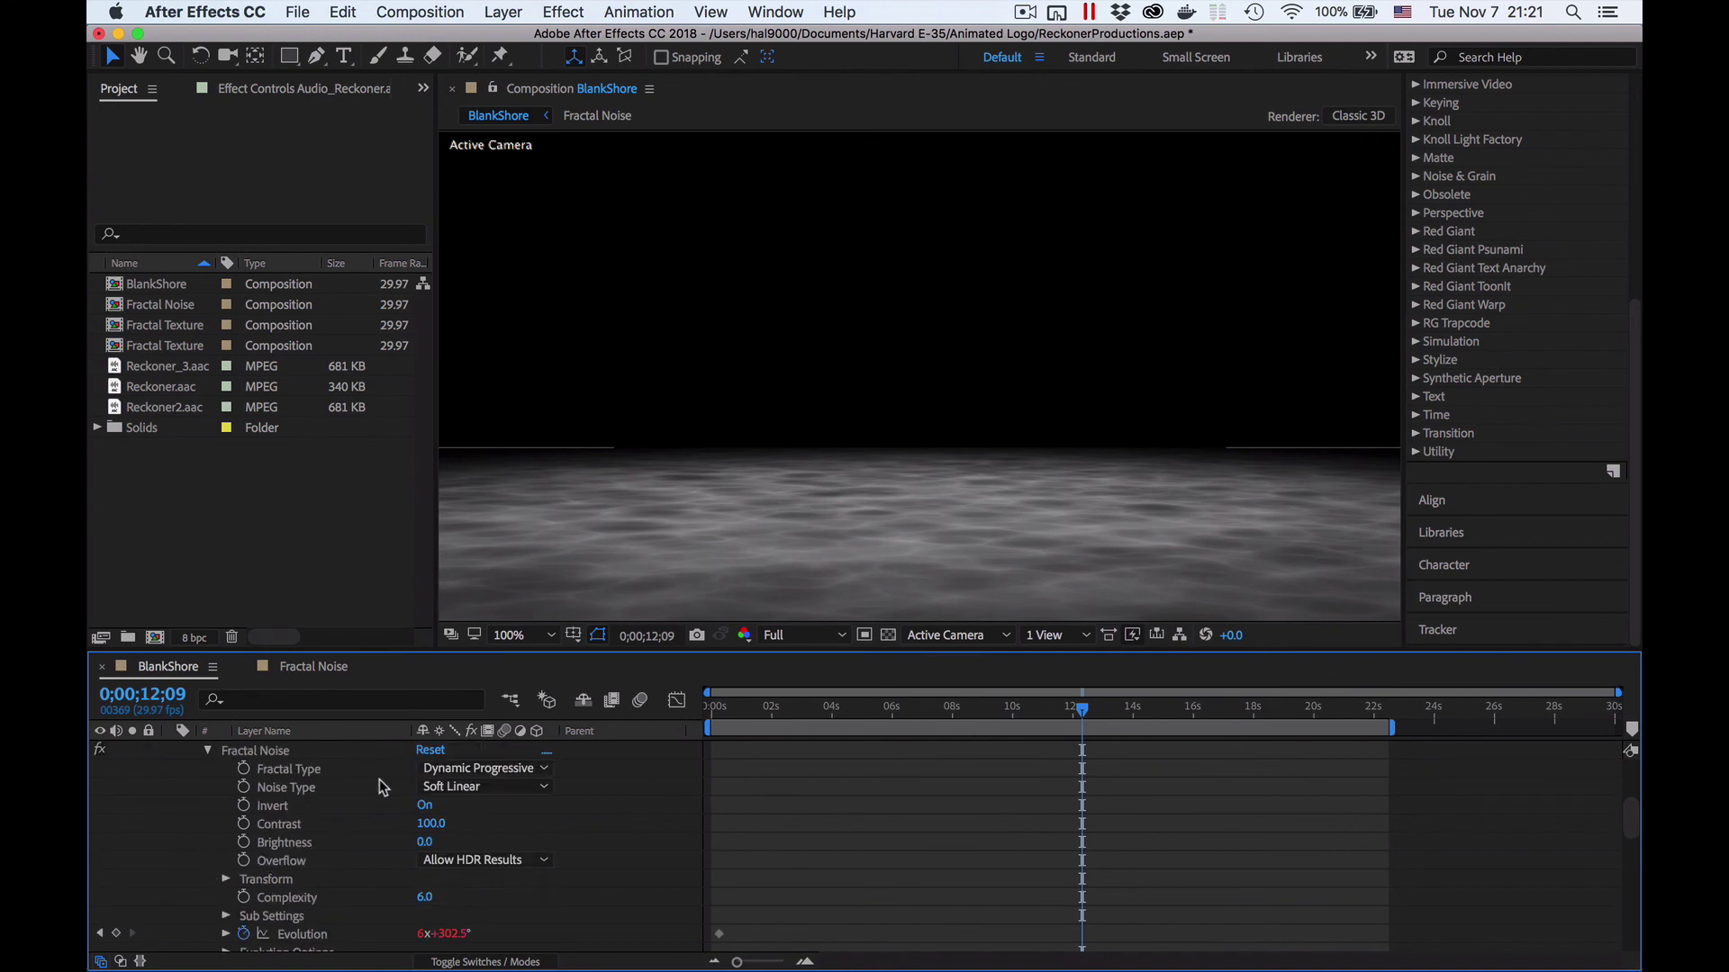
{"action": "scroll", "coordinate": [839, 471], "scroll_direction": "down", "scroll_amount": 4}
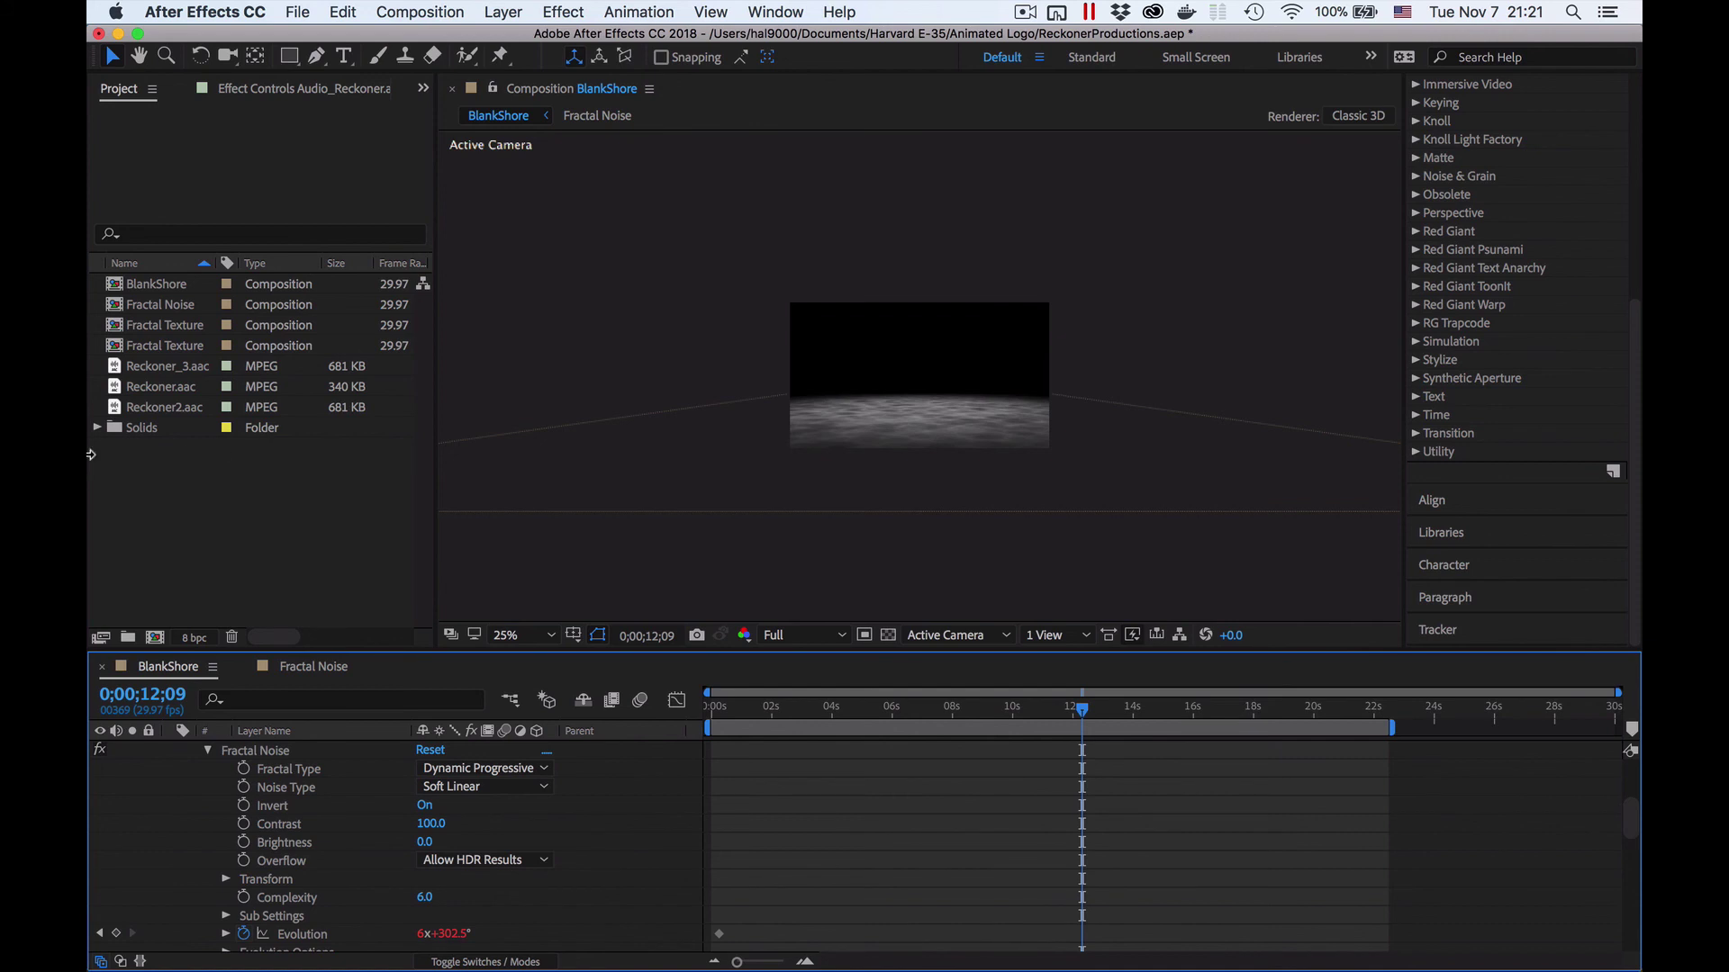
{"action": "left_click", "coordinate": [97, 428]}
{"action": "left_click", "coordinate": [169, 509]}
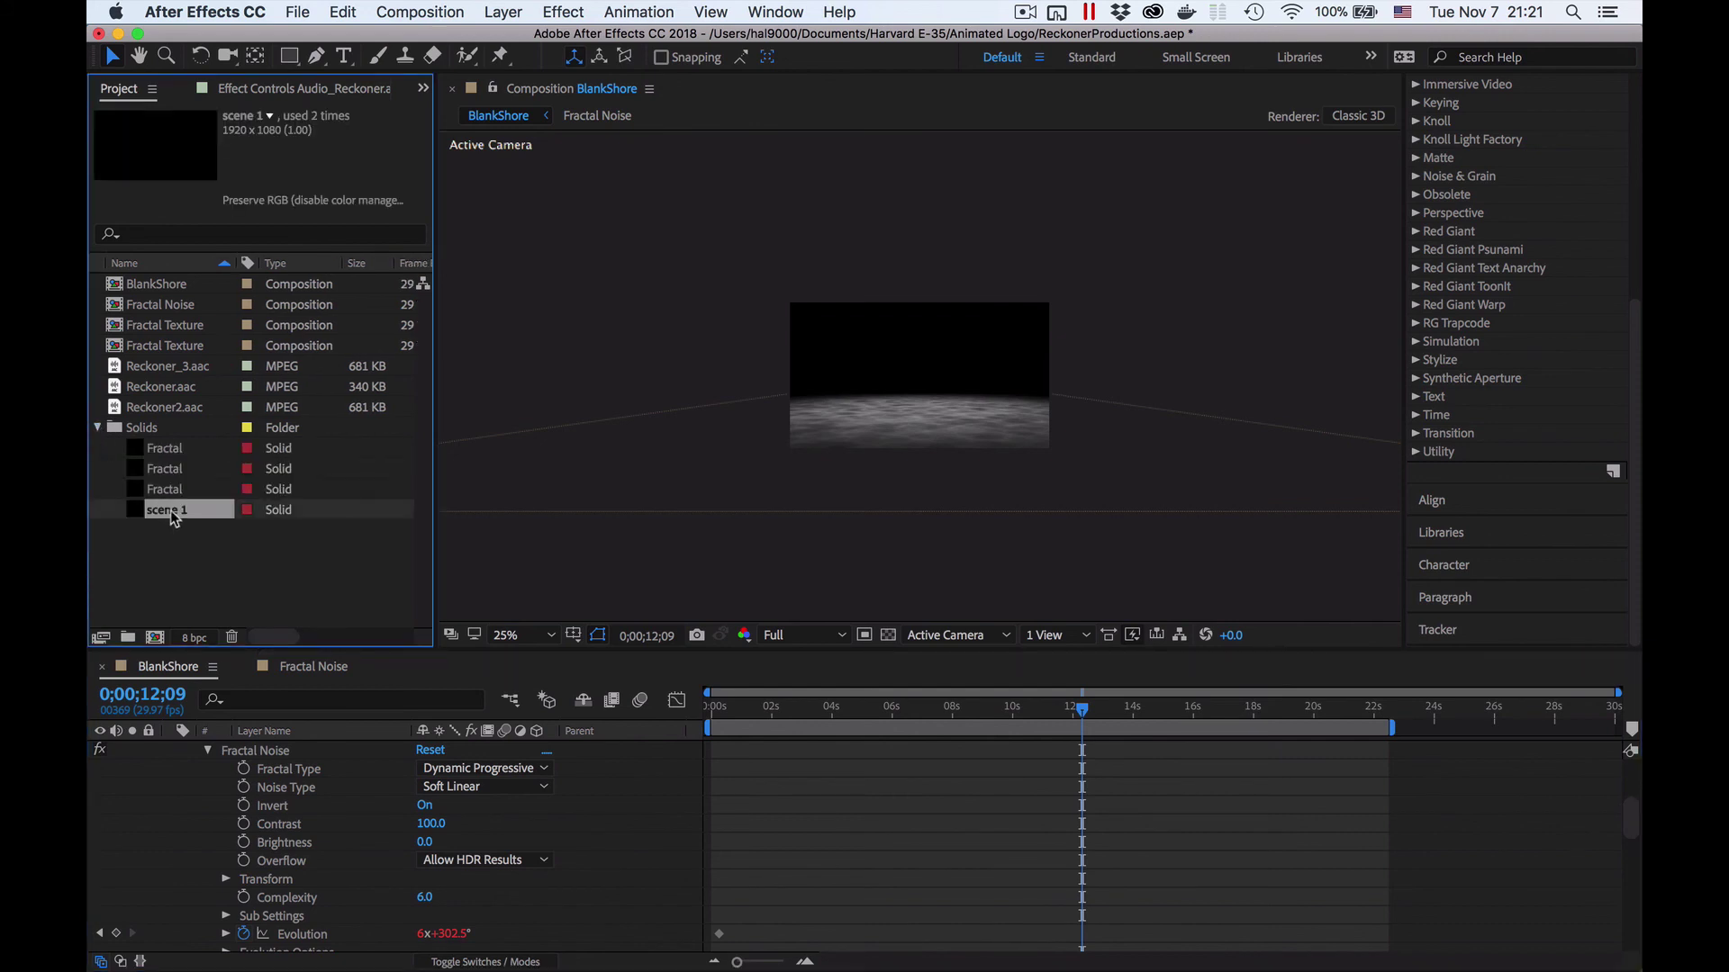
{"action": "left_click", "coordinate": [98, 429]}
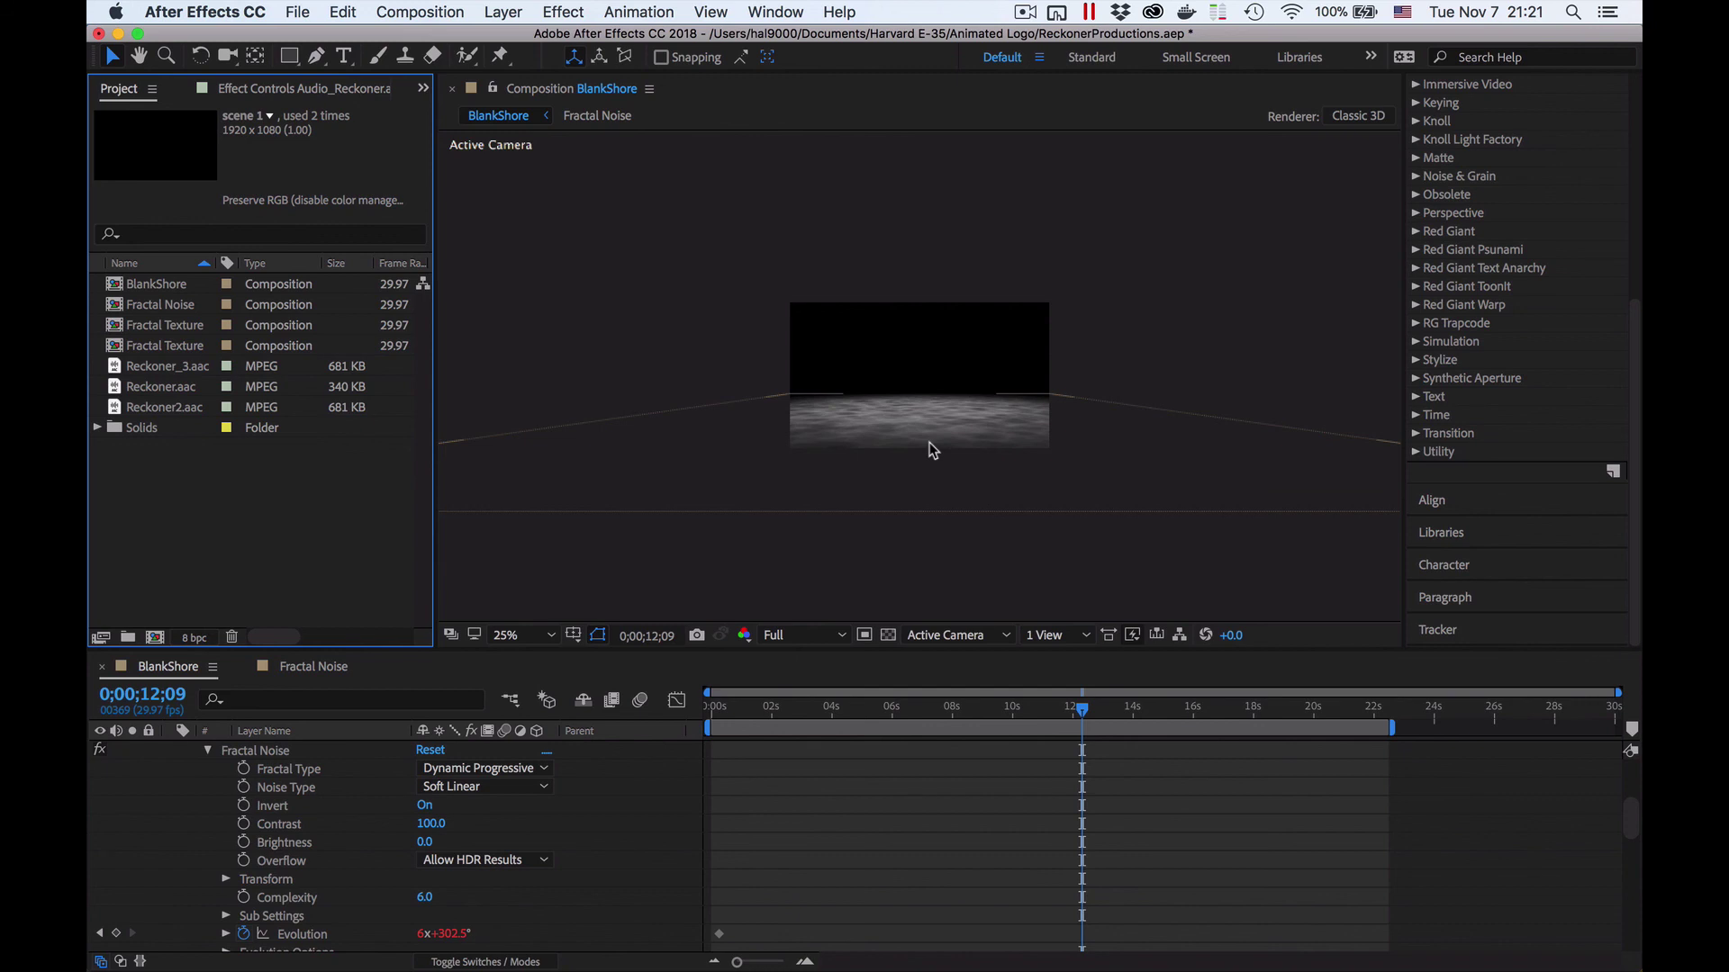
Step: Select Mask 1 on the SeaFloor layer to inspect its elliptical outline, and return the composition view to 100%
{"action": "scroll", "coordinate": [267, 827], "scroll_direction": "up", "scroll_amount": 4}
{"action": "scroll", "coordinate": [270, 838], "scroll_direction": "down", "scroll_amount": 5}
{"action": "scroll", "coordinate": [278, 851], "scroll_direction": "down", "scroll_amount": 2}
{"action": "scroll", "coordinate": [270, 837], "scroll_direction": "up", "scroll_amount": 12}
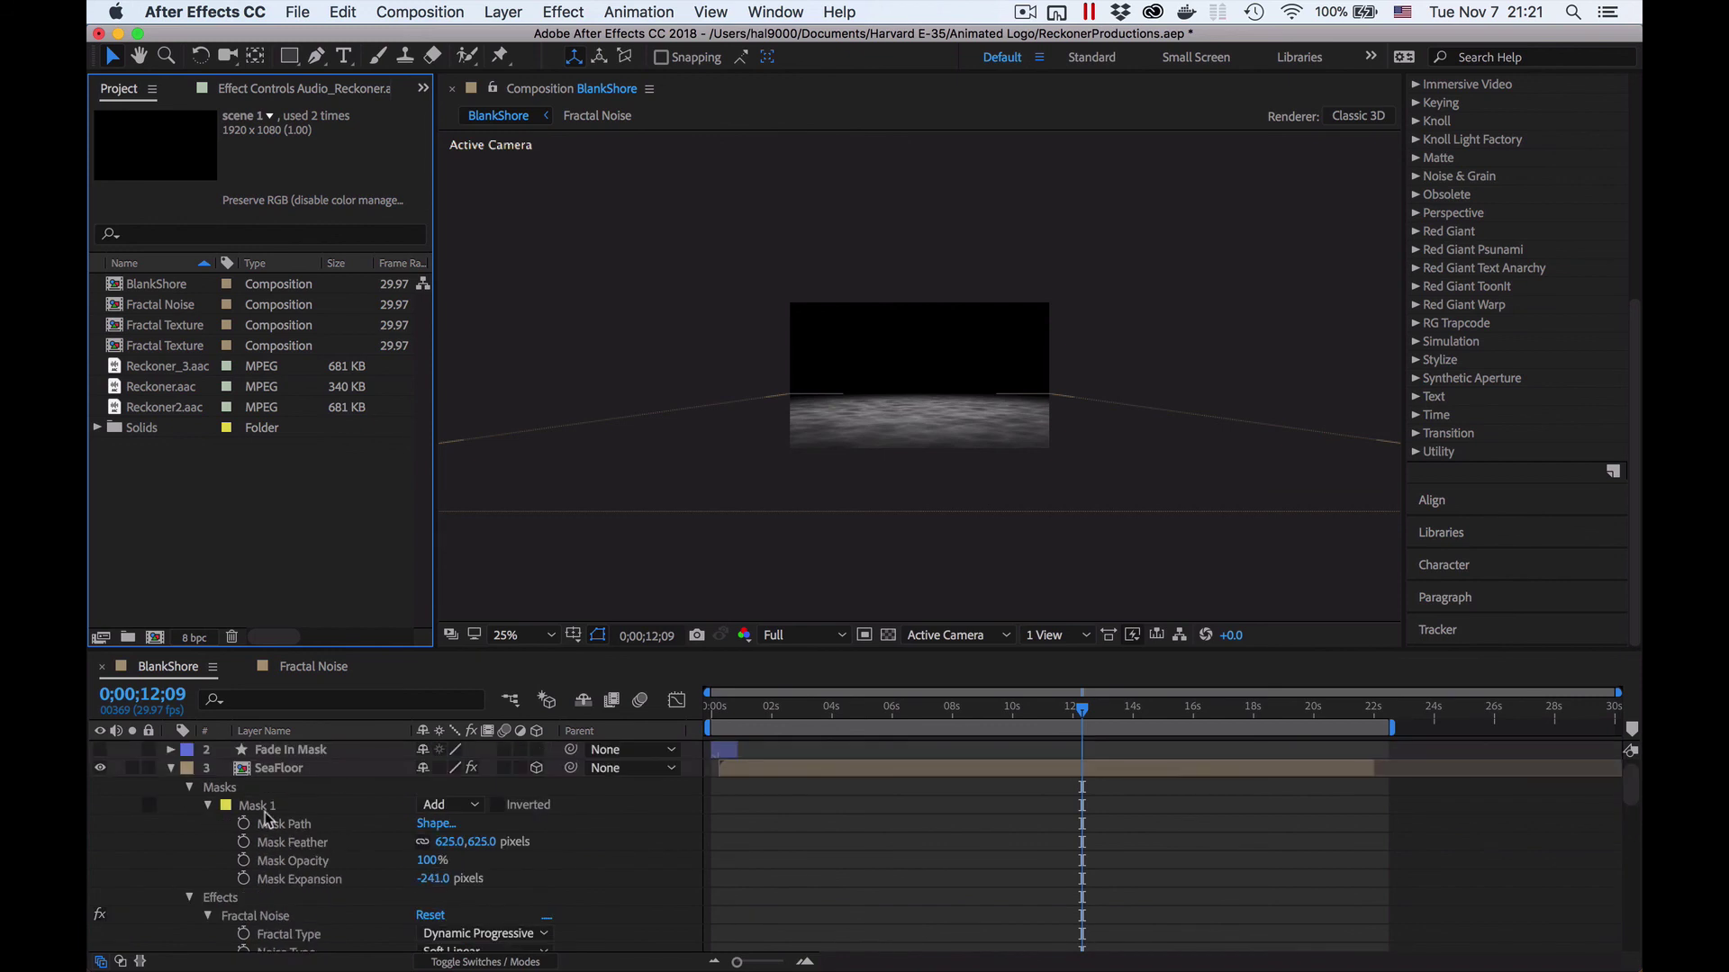
{"action": "left_click", "coordinate": [265, 808]}
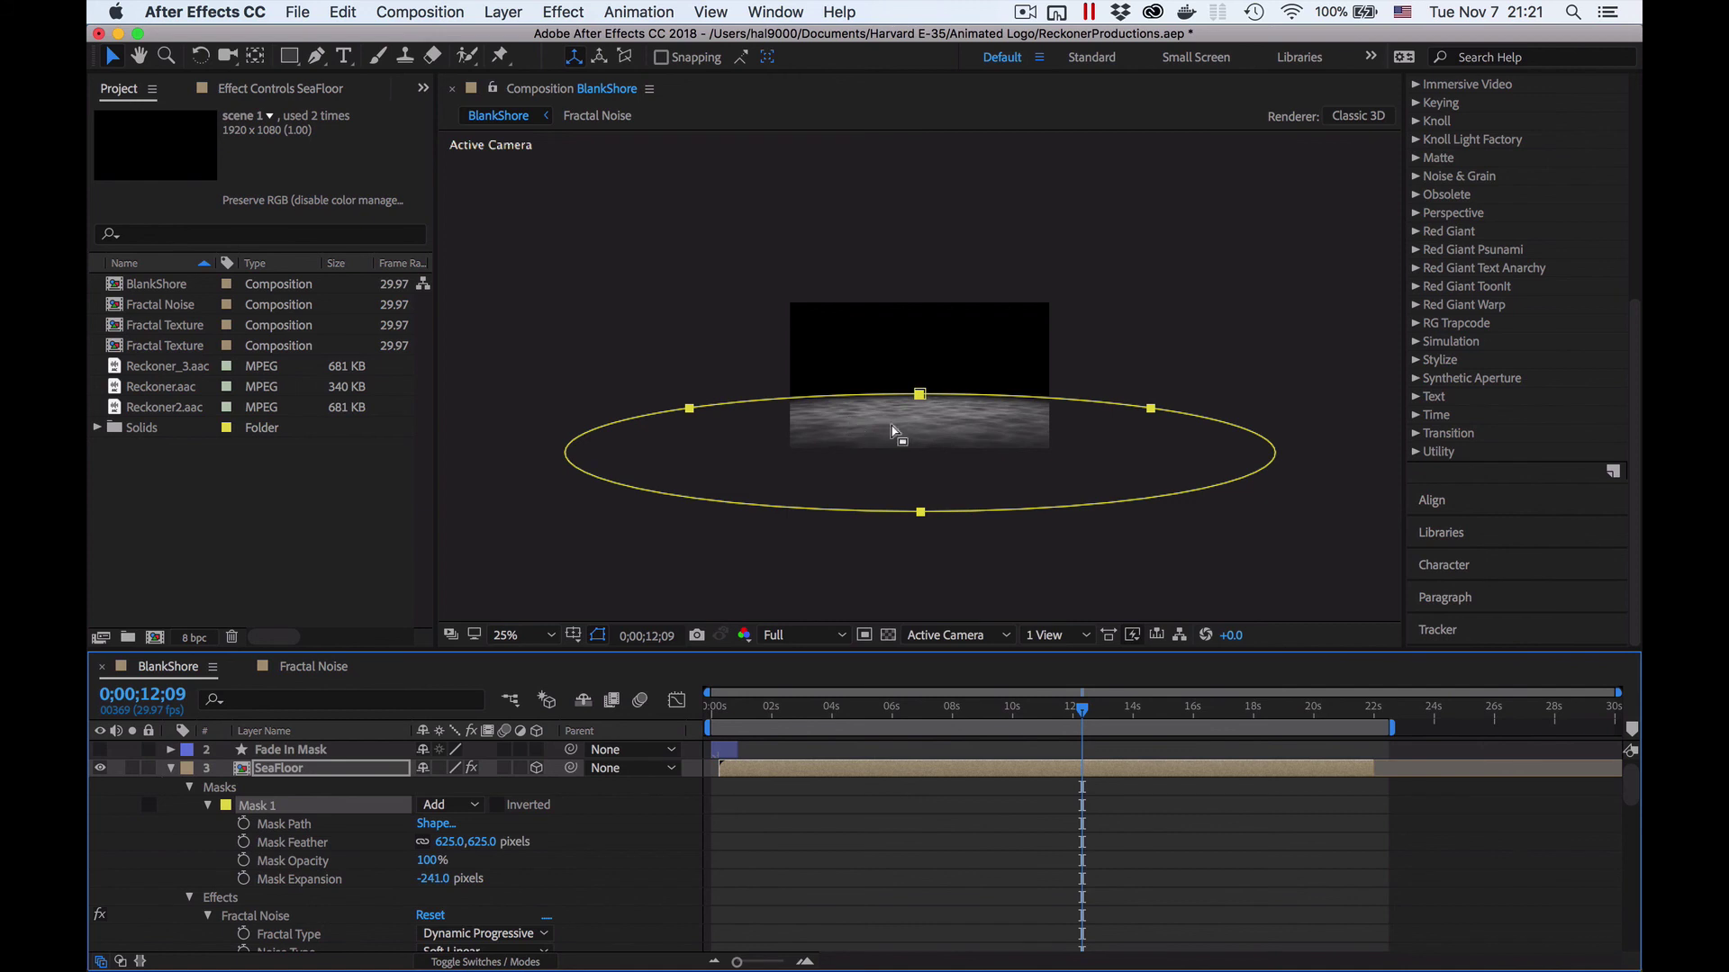
{"action": "key", "text": "slash"}
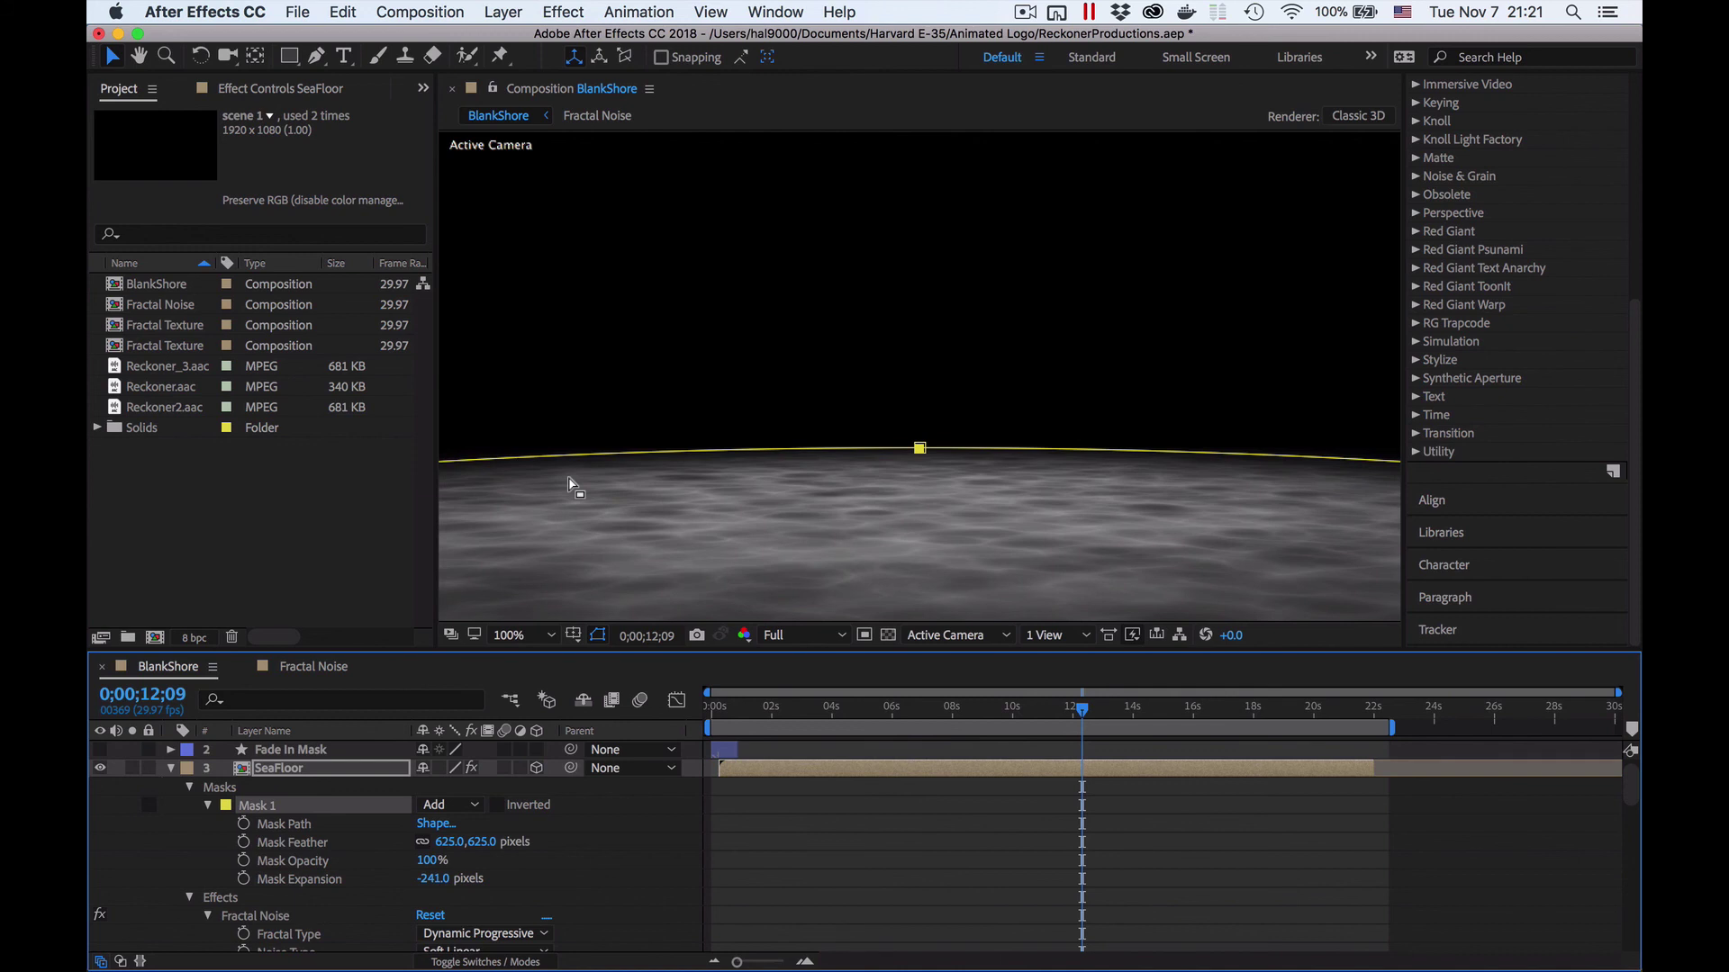
Step: Collapse the SeaFloor masks, review the Fractal Noise settings, and collapse that effect
{"action": "left_click", "coordinate": [208, 806]}
{"action": "left_click", "coordinate": [190, 789]}
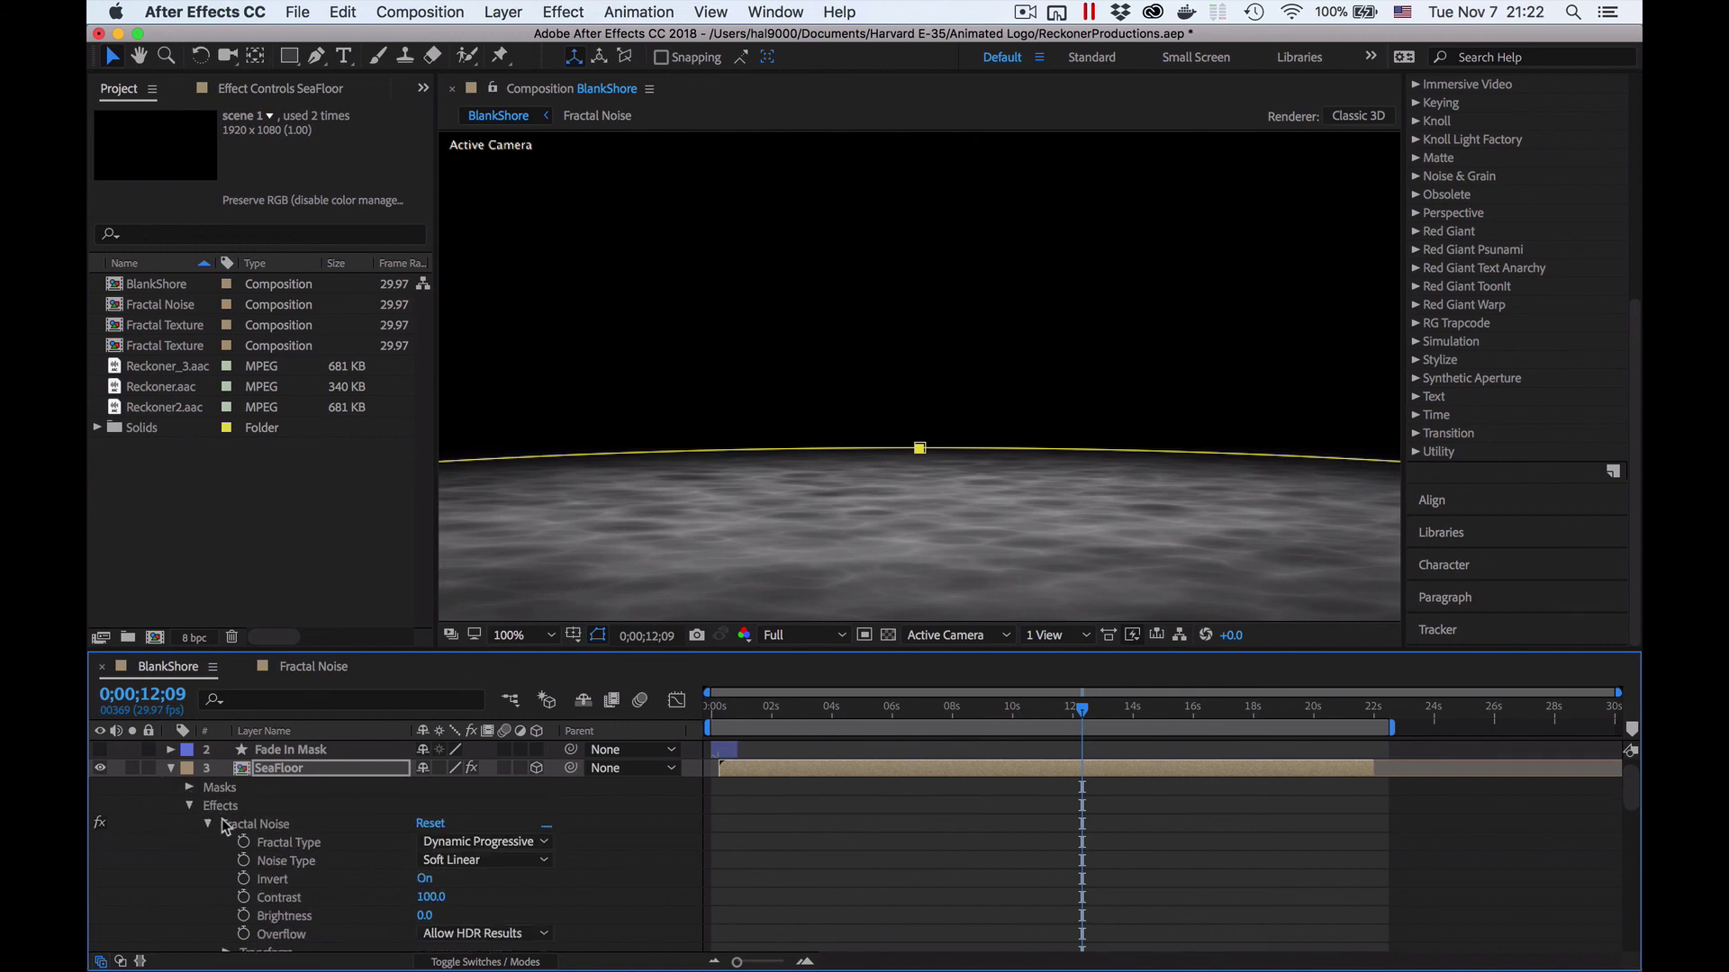
{"action": "scroll", "coordinate": [275, 833], "scroll_direction": "down", "scroll_amount": 3}
{"action": "scroll", "coordinate": [276, 833], "scroll_direction": "down", "scroll_amount": 2}
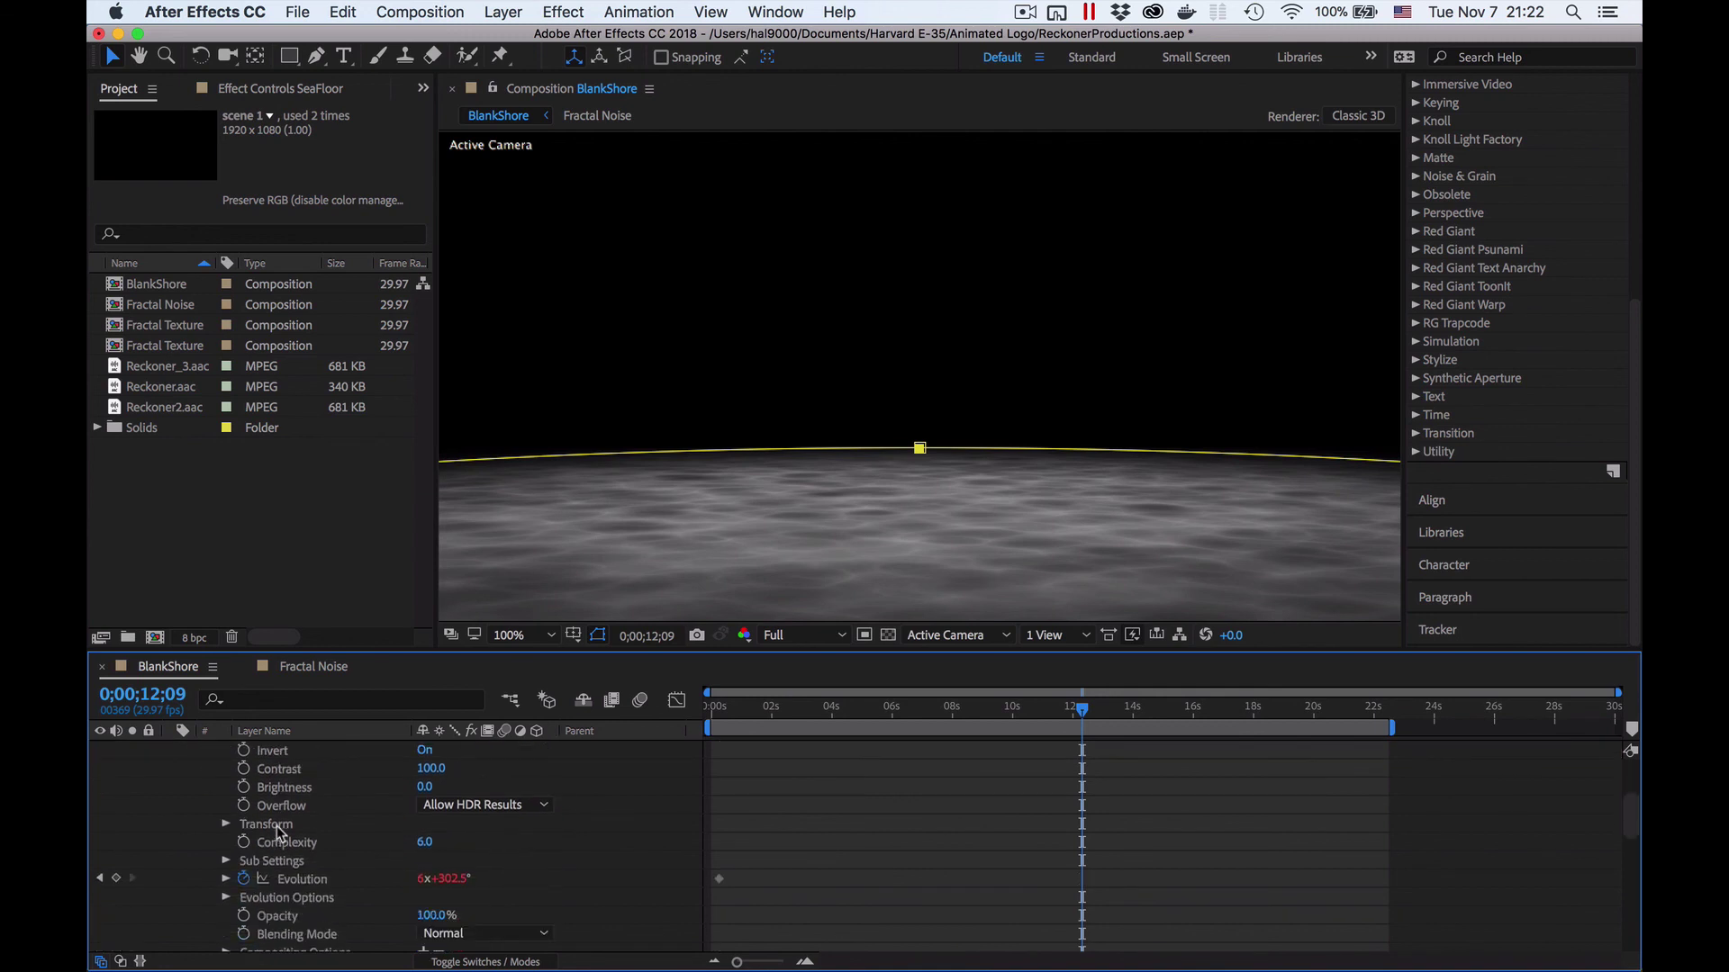
{"action": "scroll", "coordinate": [279, 832], "scroll_direction": "up", "scroll_amount": 3}
{"action": "left_click", "coordinate": [209, 789]}
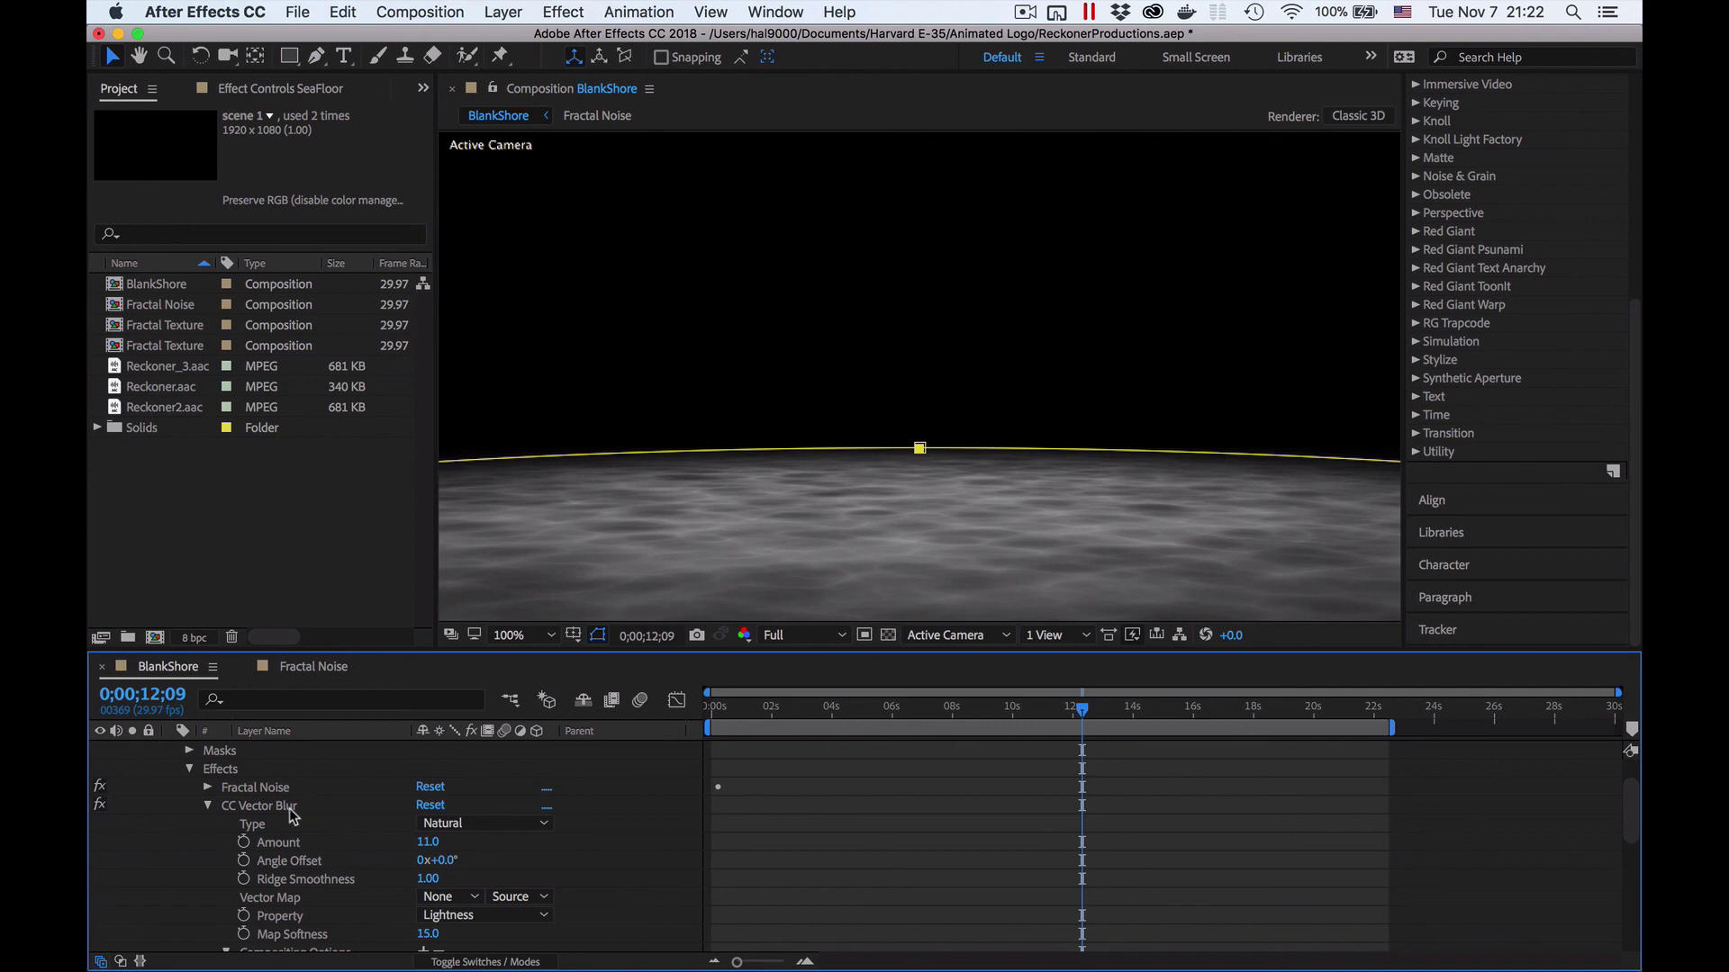
Step: Review the CC Vector Blur settings, collapse the effect to inspect SeaFloor's Transform properties, and scrub back to about 0;00;04;24
{"action": "scroll", "coordinate": [316, 861], "scroll_direction": "down", "scroll_amount": 1}
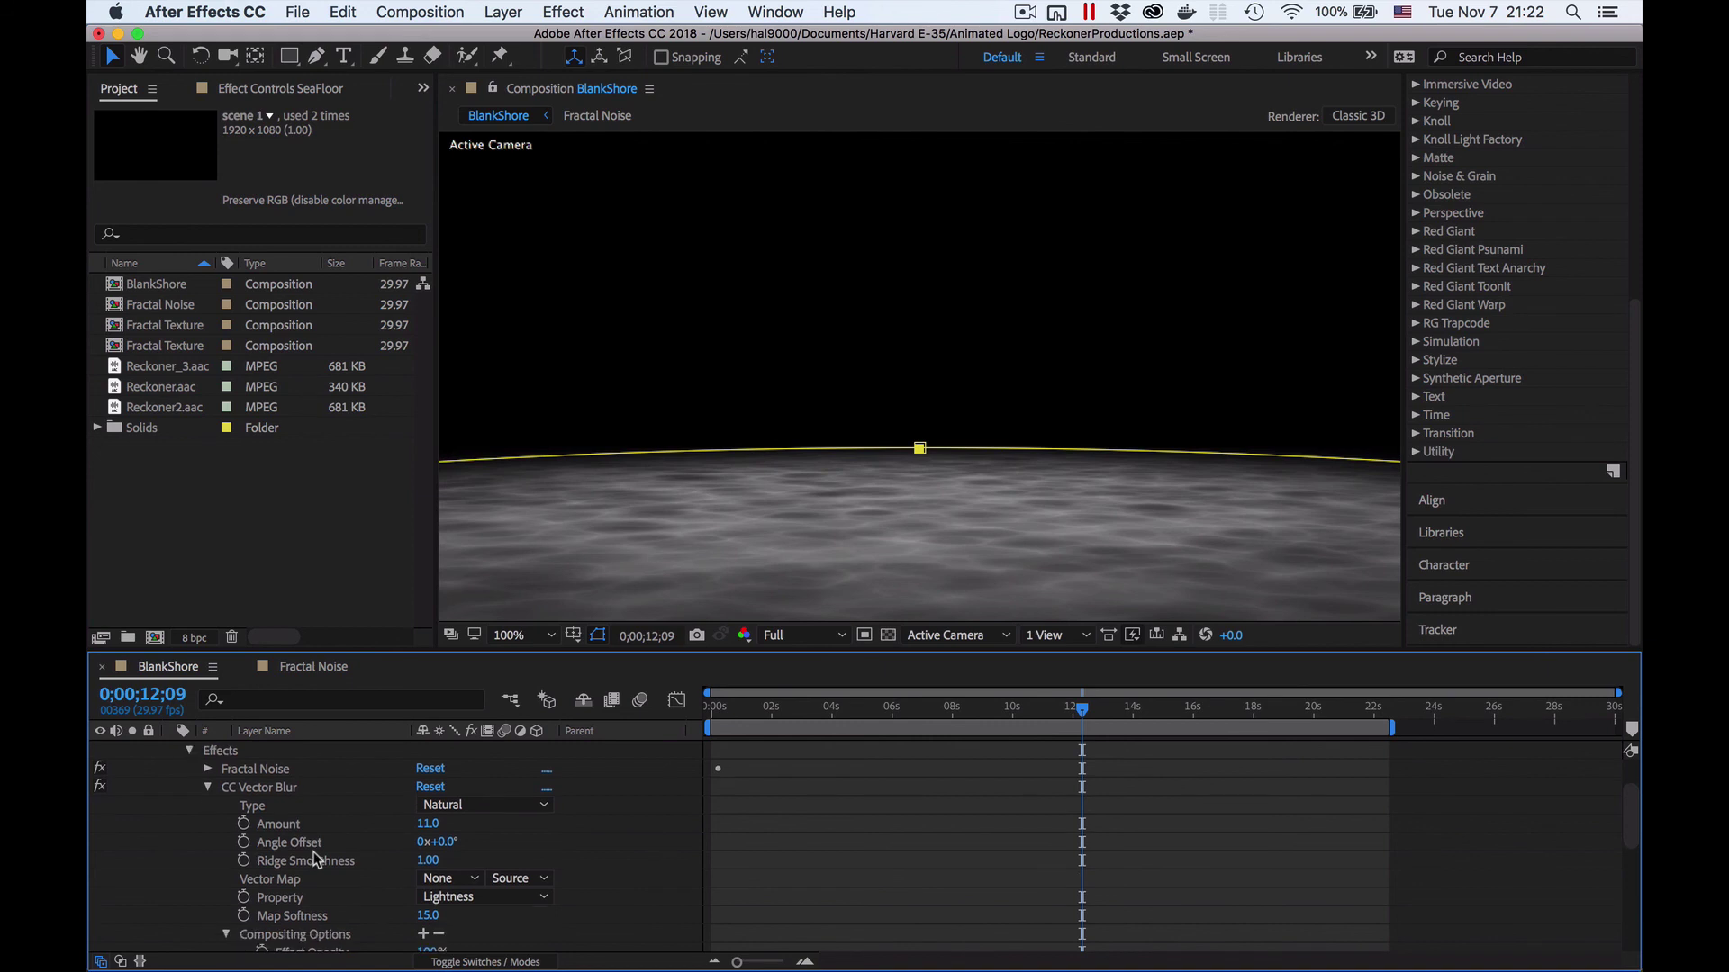
{"action": "left_click", "coordinate": [275, 791]}
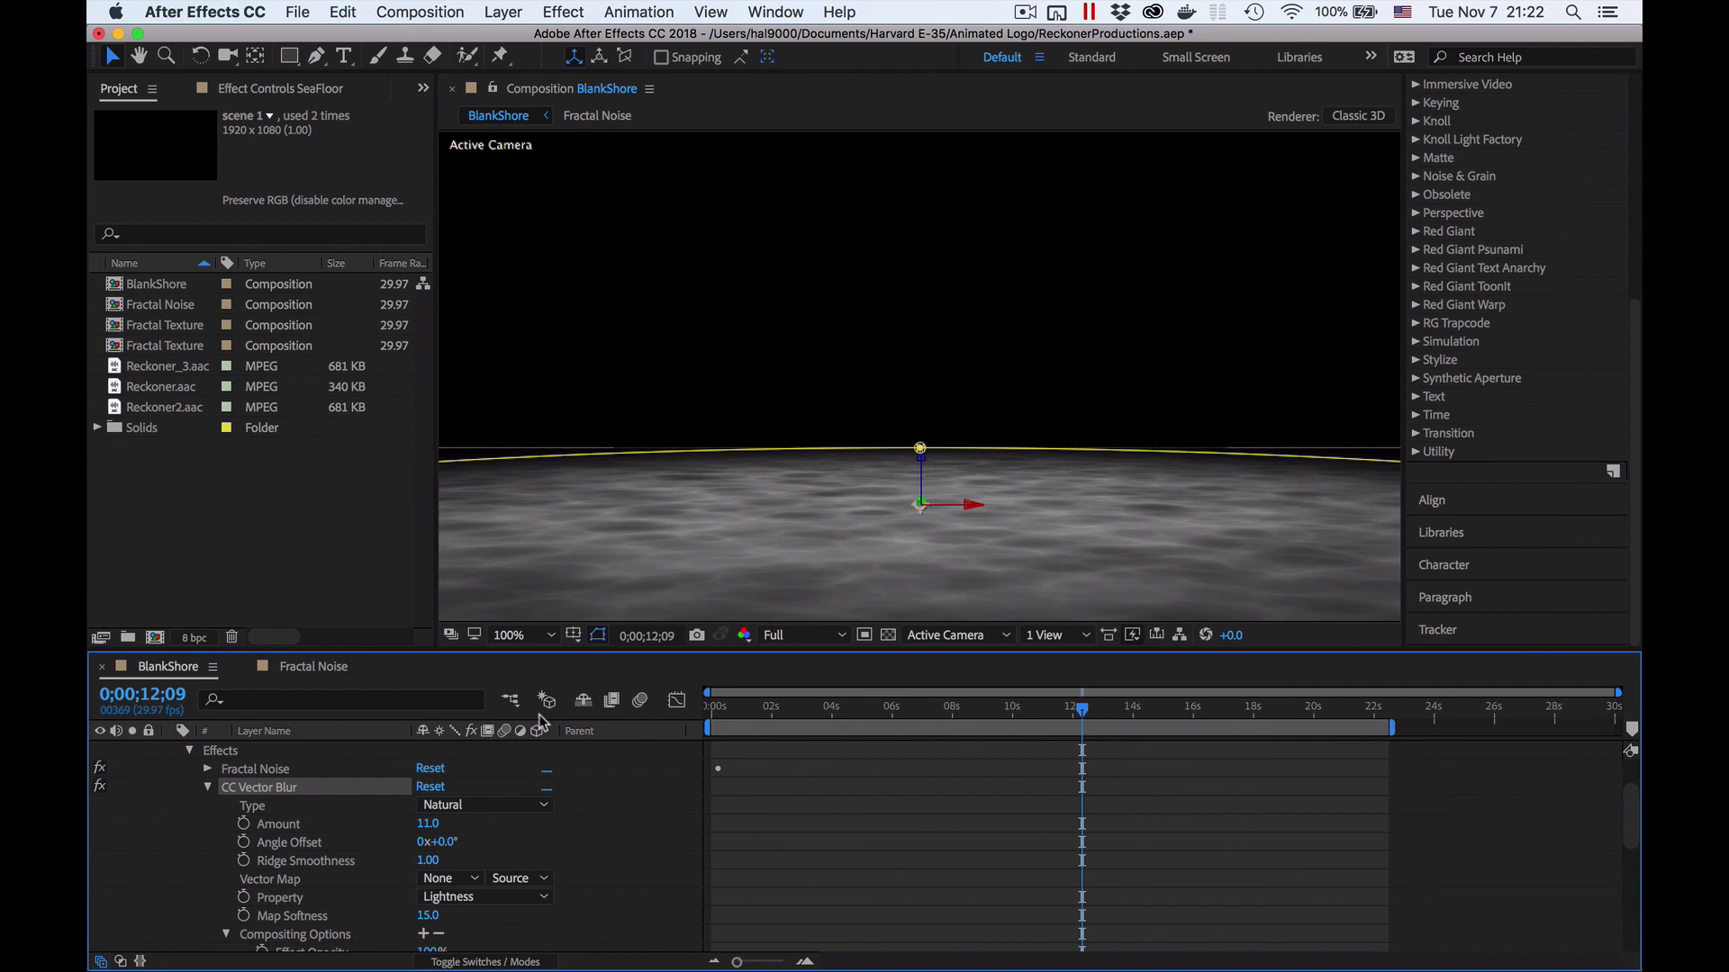
{"action": "left_click", "coordinate": [208, 787]}
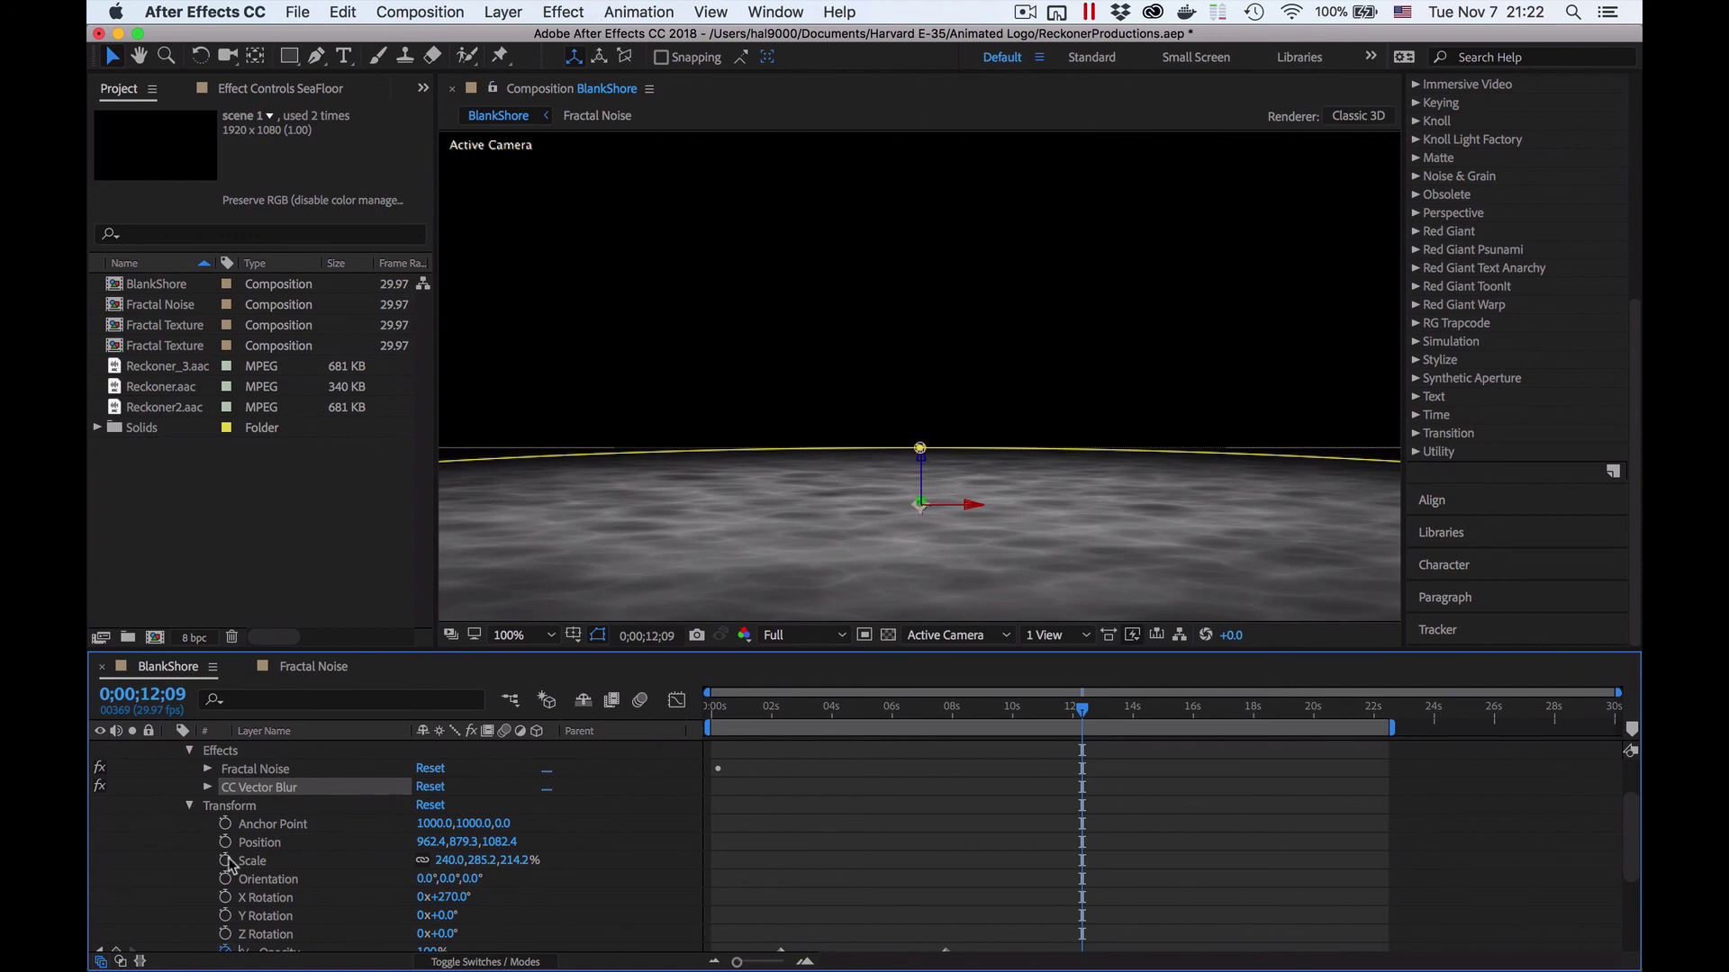
{"action": "left_click_drag", "start_coordinate": [1086, 715], "coordinate": [856, 747]}
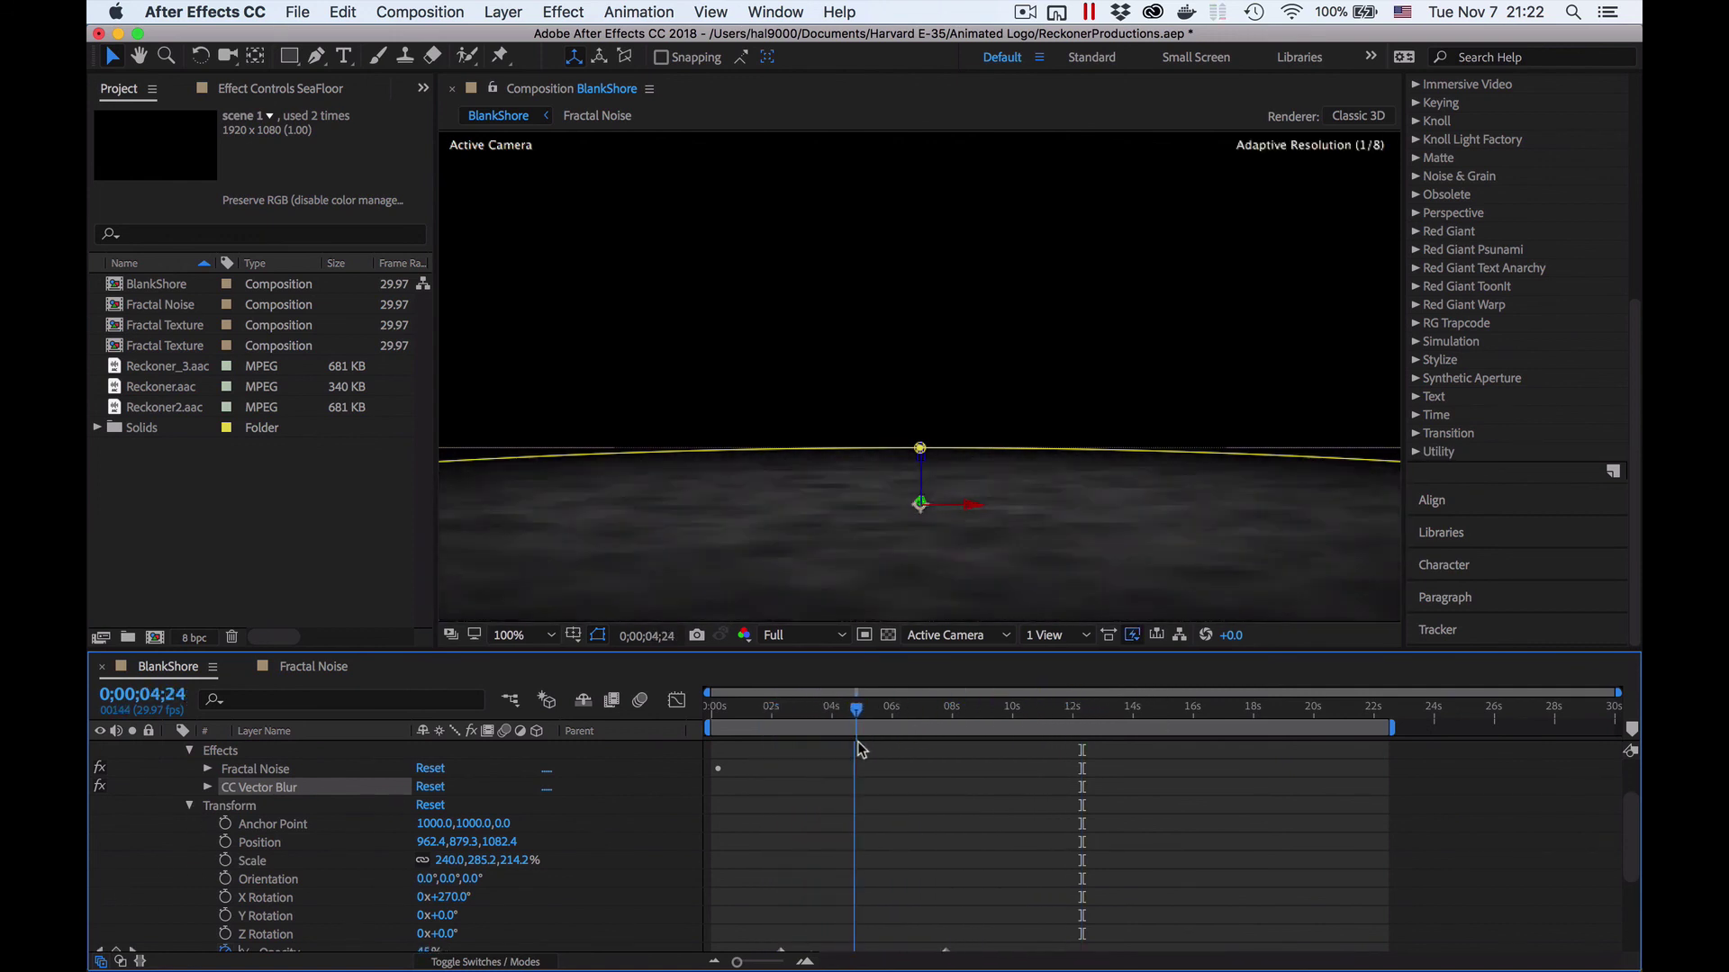
Step: Collapse the SeaFloor layer's Effects and Transform groups and the layer itself
{"action": "left_click", "coordinate": [189, 750]}
{"action": "left_click", "coordinate": [189, 769]}
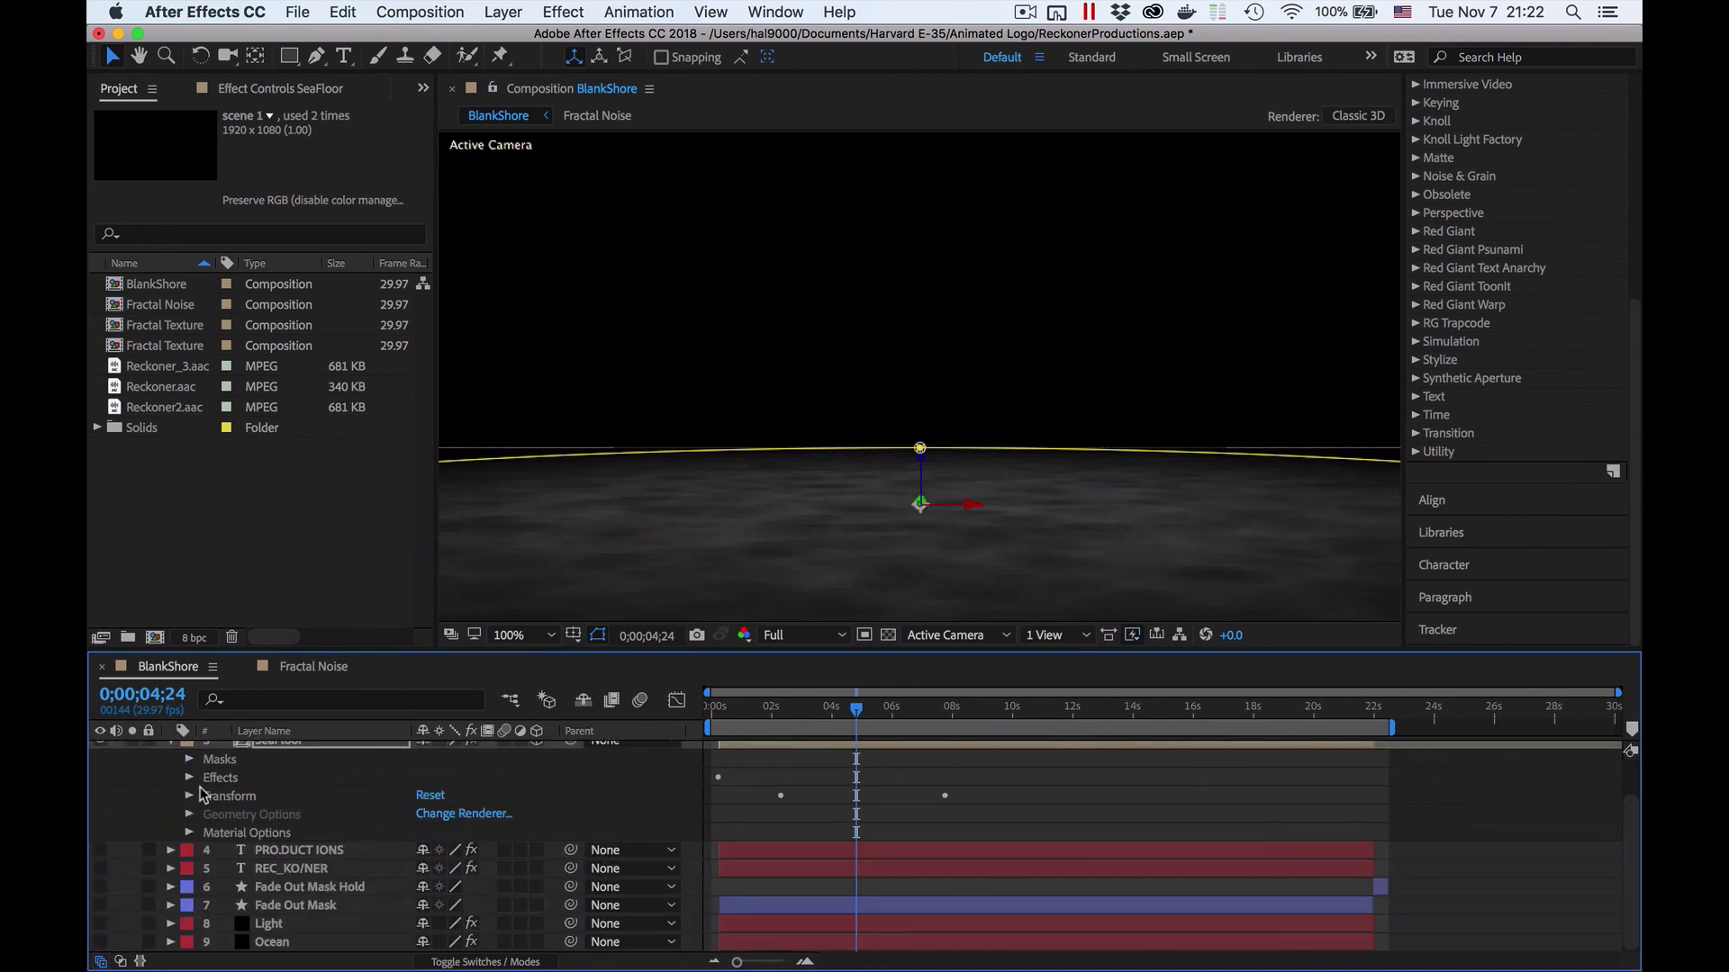
{"action": "scroll", "coordinate": [198, 792], "scroll_direction": "up", "scroll_amount": 3}
{"action": "left_click", "coordinate": [171, 789]}
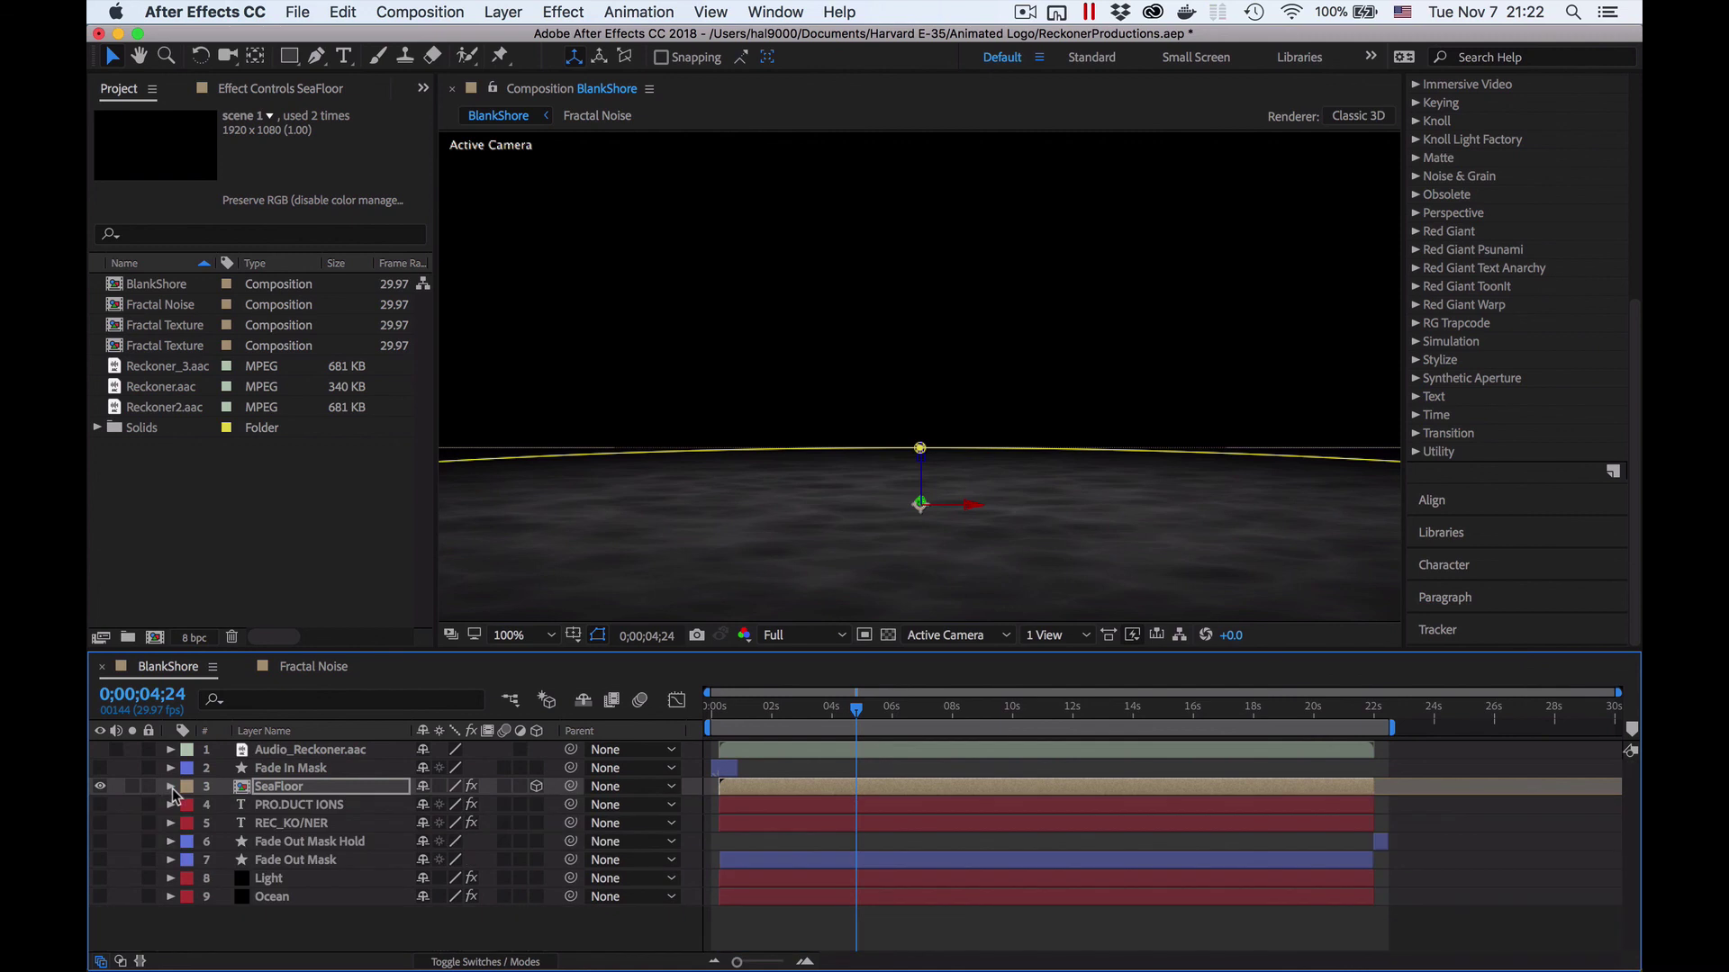
Step: Make the Ocean layer visible and scrub back to 0;00;01;23 to inspect the water surface
{"action": "left_click", "coordinate": [100, 897]}
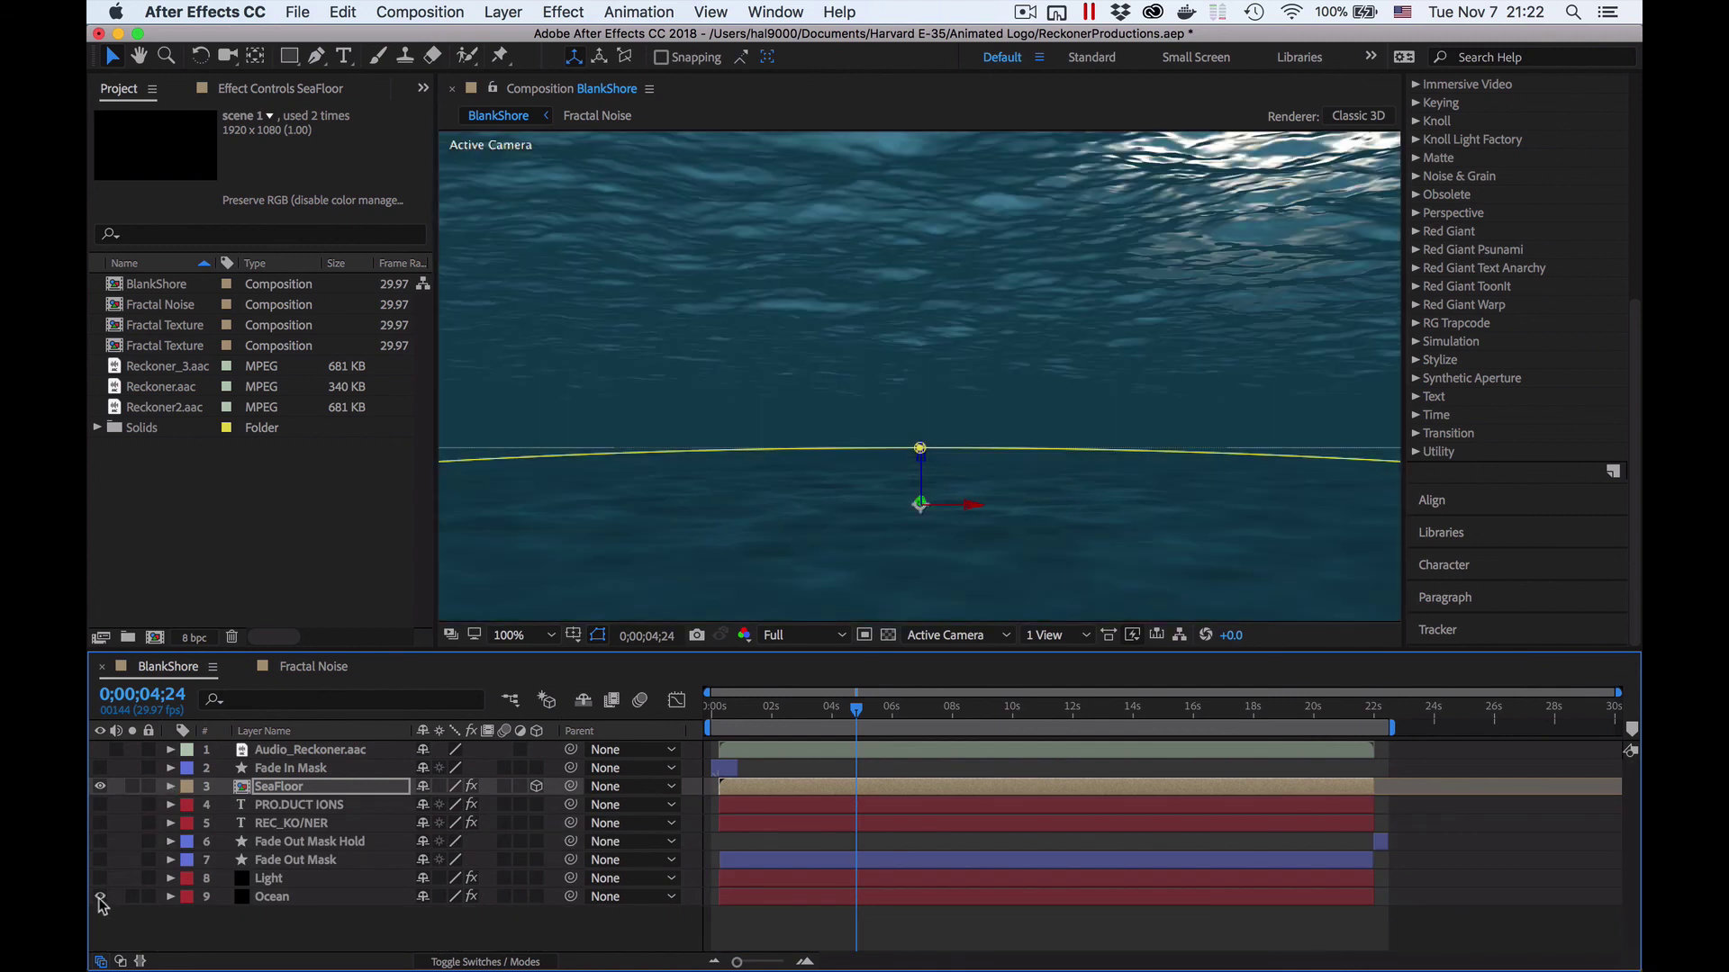
{"action": "left_click_drag", "start_coordinate": [857, 714], "coordinate": [772, 765]}
{"action": "key", "text": "Page_Up"}
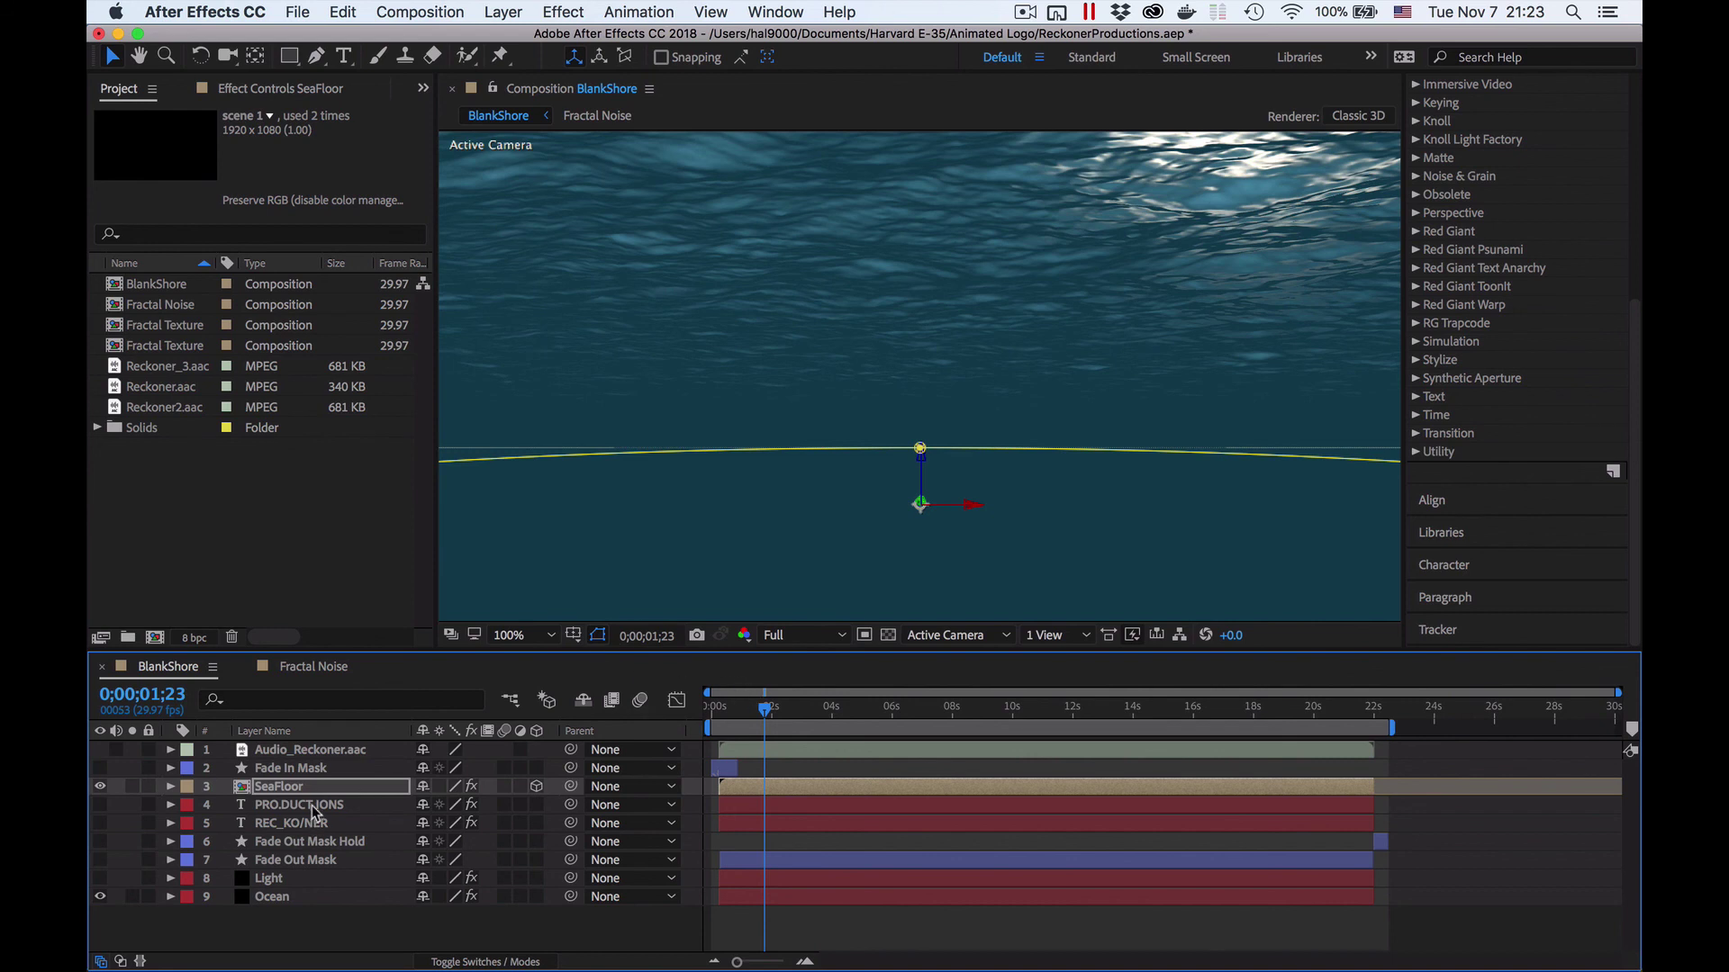
Step: Expand the SeaFloor layer's Effects group to review which effects it uses, and collapse the layer again
{"action": "left_click", "coordinate": [170, 787]}
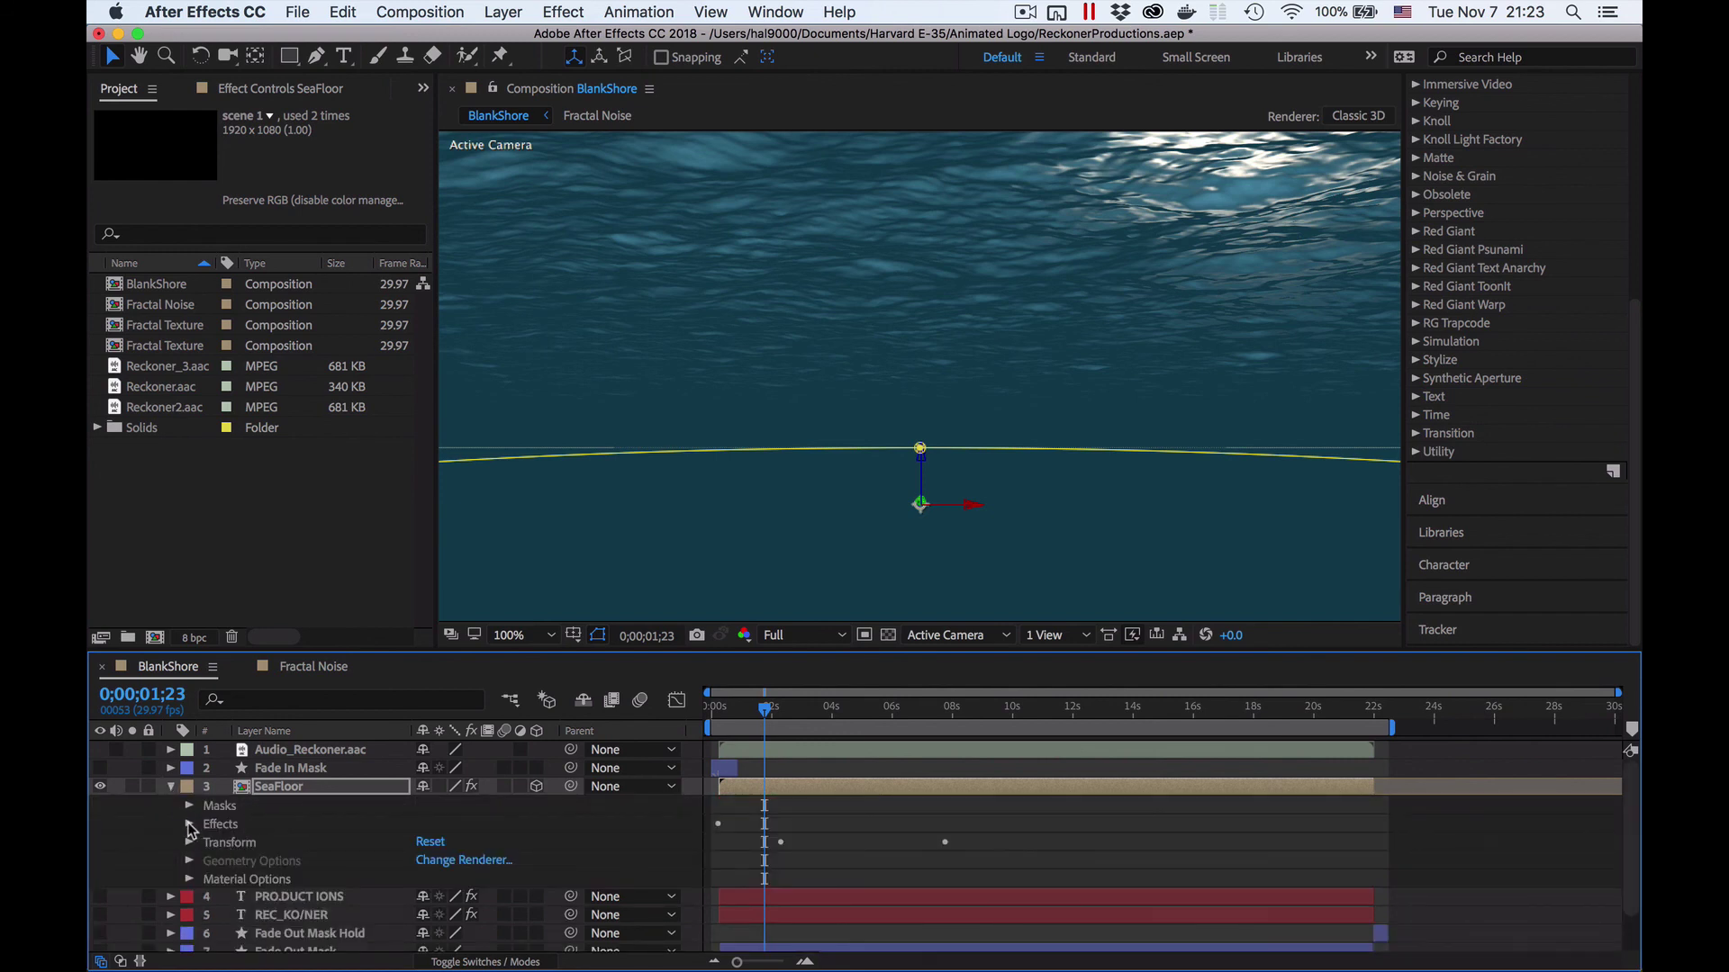
{"action": "left_click", "coordinate": [190, 825]}
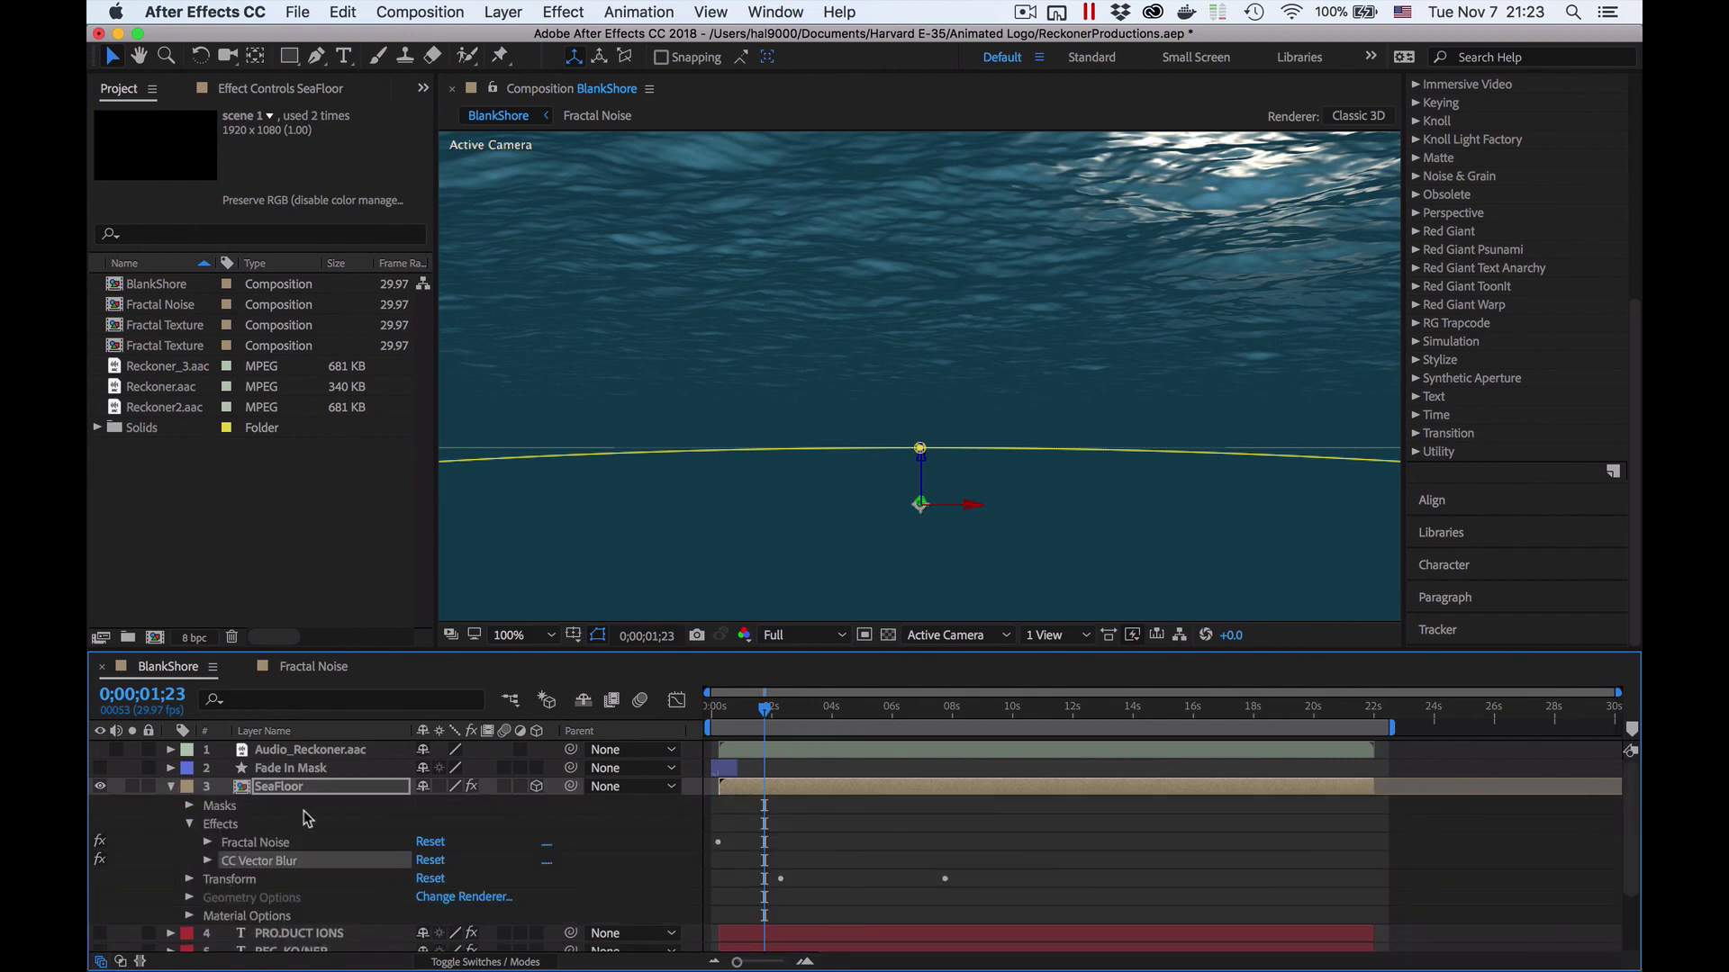
{"action": "left_click", "coordinate": [170, 787]}
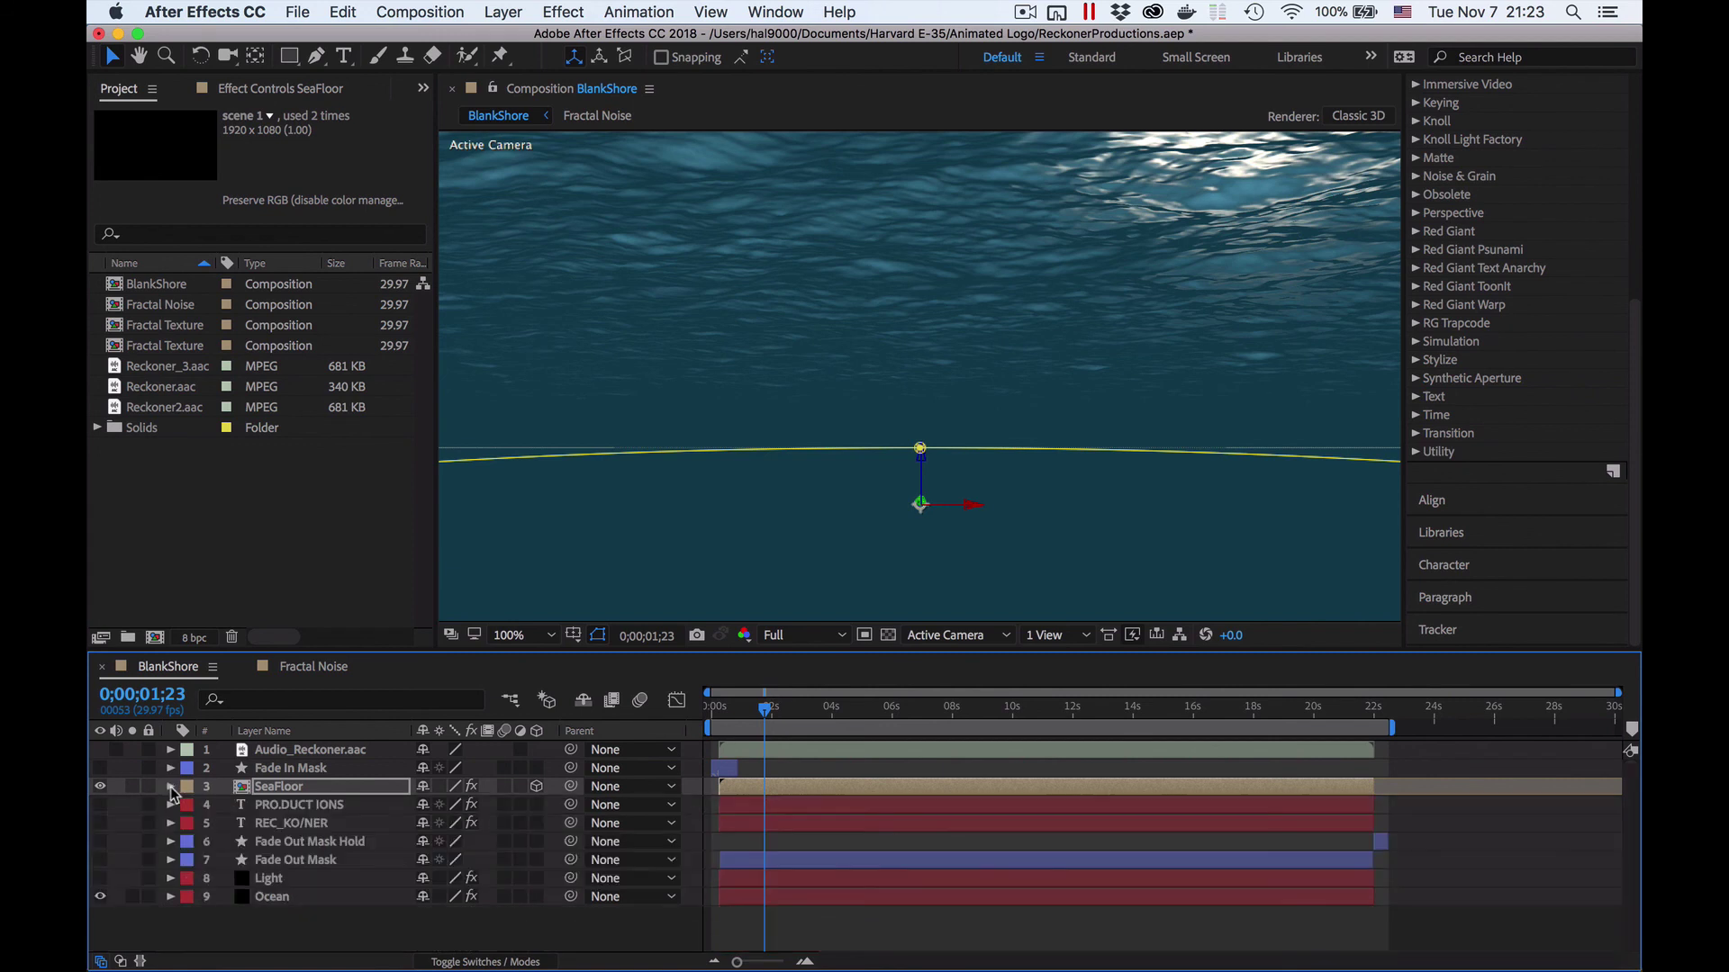
Step: Expand the Ocean layer's Psunami effect and look through its parameter groups
{"action": "left_click", "coordinate": [171, 898]}
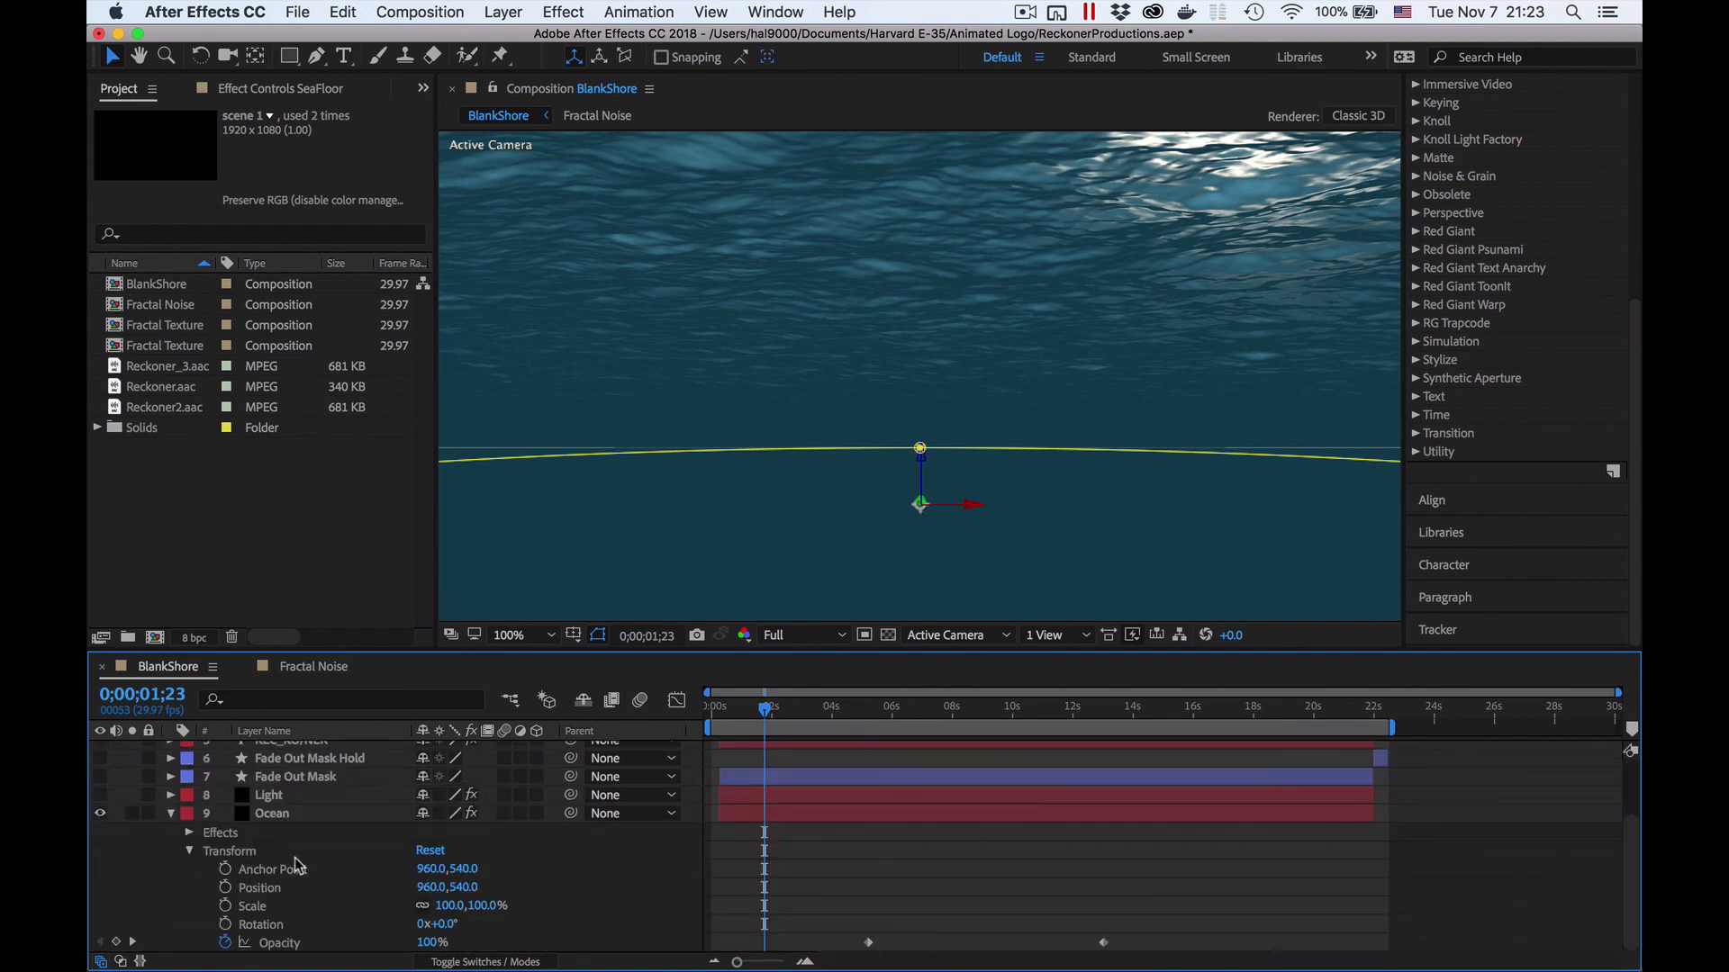
{"action": "left_click", "coordinate": [190, 833]}
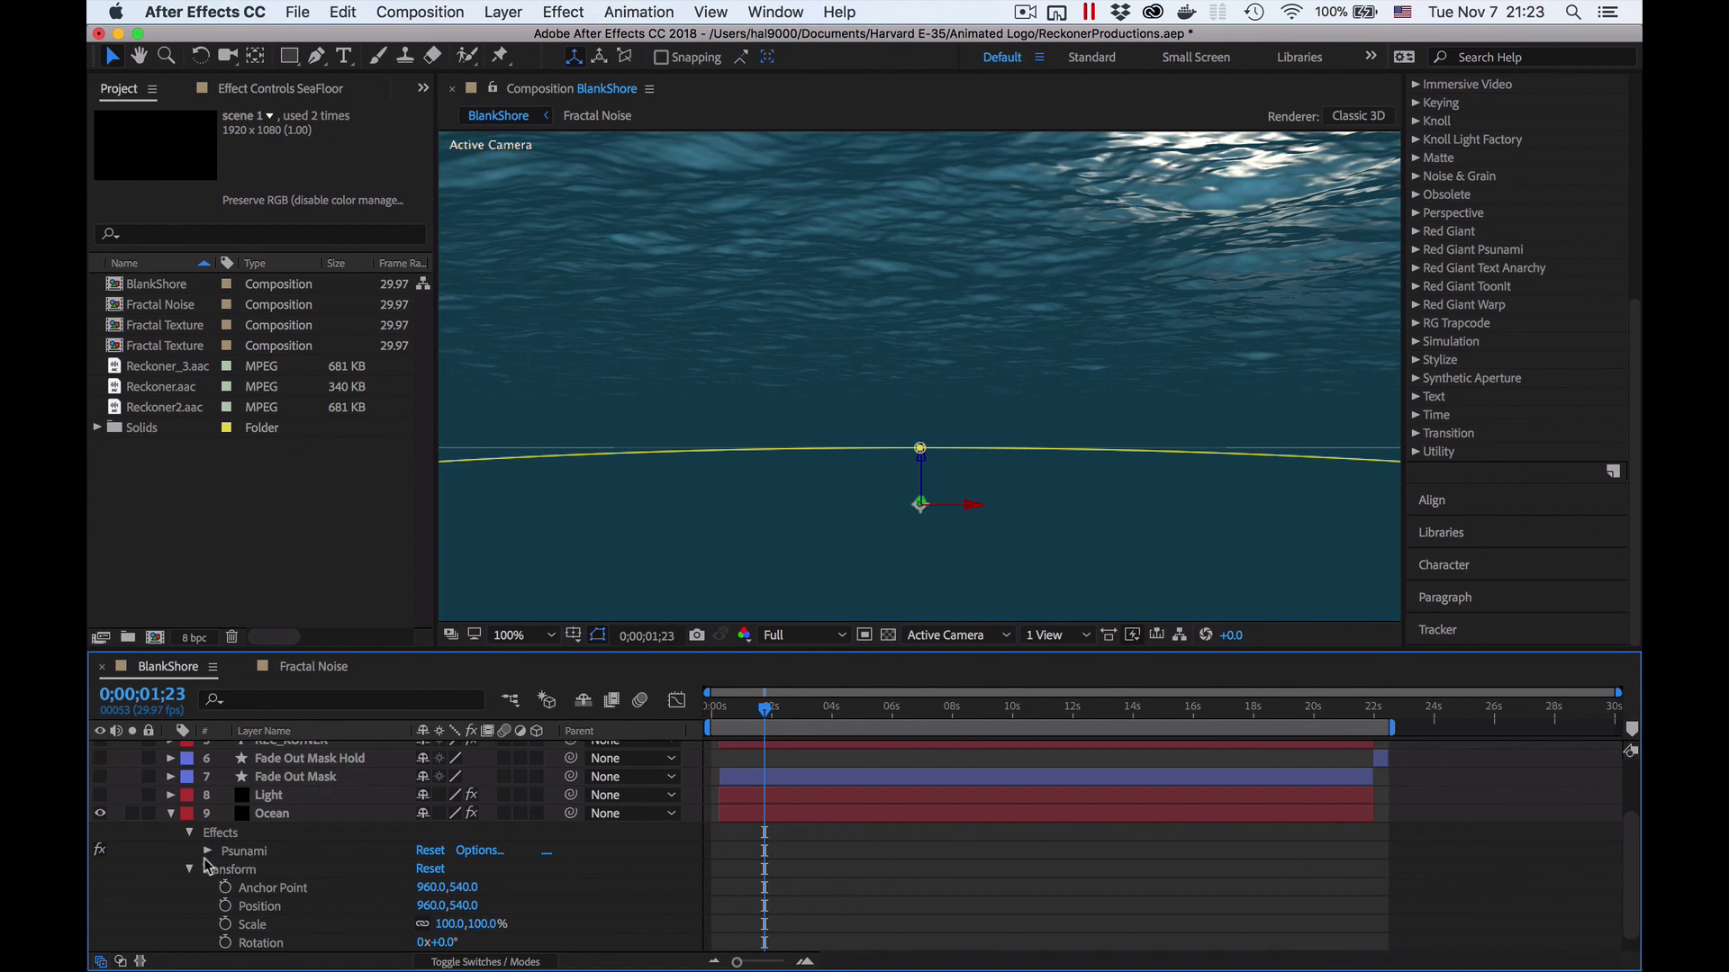
{"action": "left_click", "coordinate": [208, 852]}
{"action": "scroll", "coordinate": [310, 837], "scroll_direction": "down", "scroll_amount": 3}
{"action": "scroll", "coordinate": [346, 804], "scroll_direction": "down", "scroll_amount": 5}
{"action": "scroll", "coordinate": [347, 804], "scroll_direction": "up", "scroll_amount": 8}
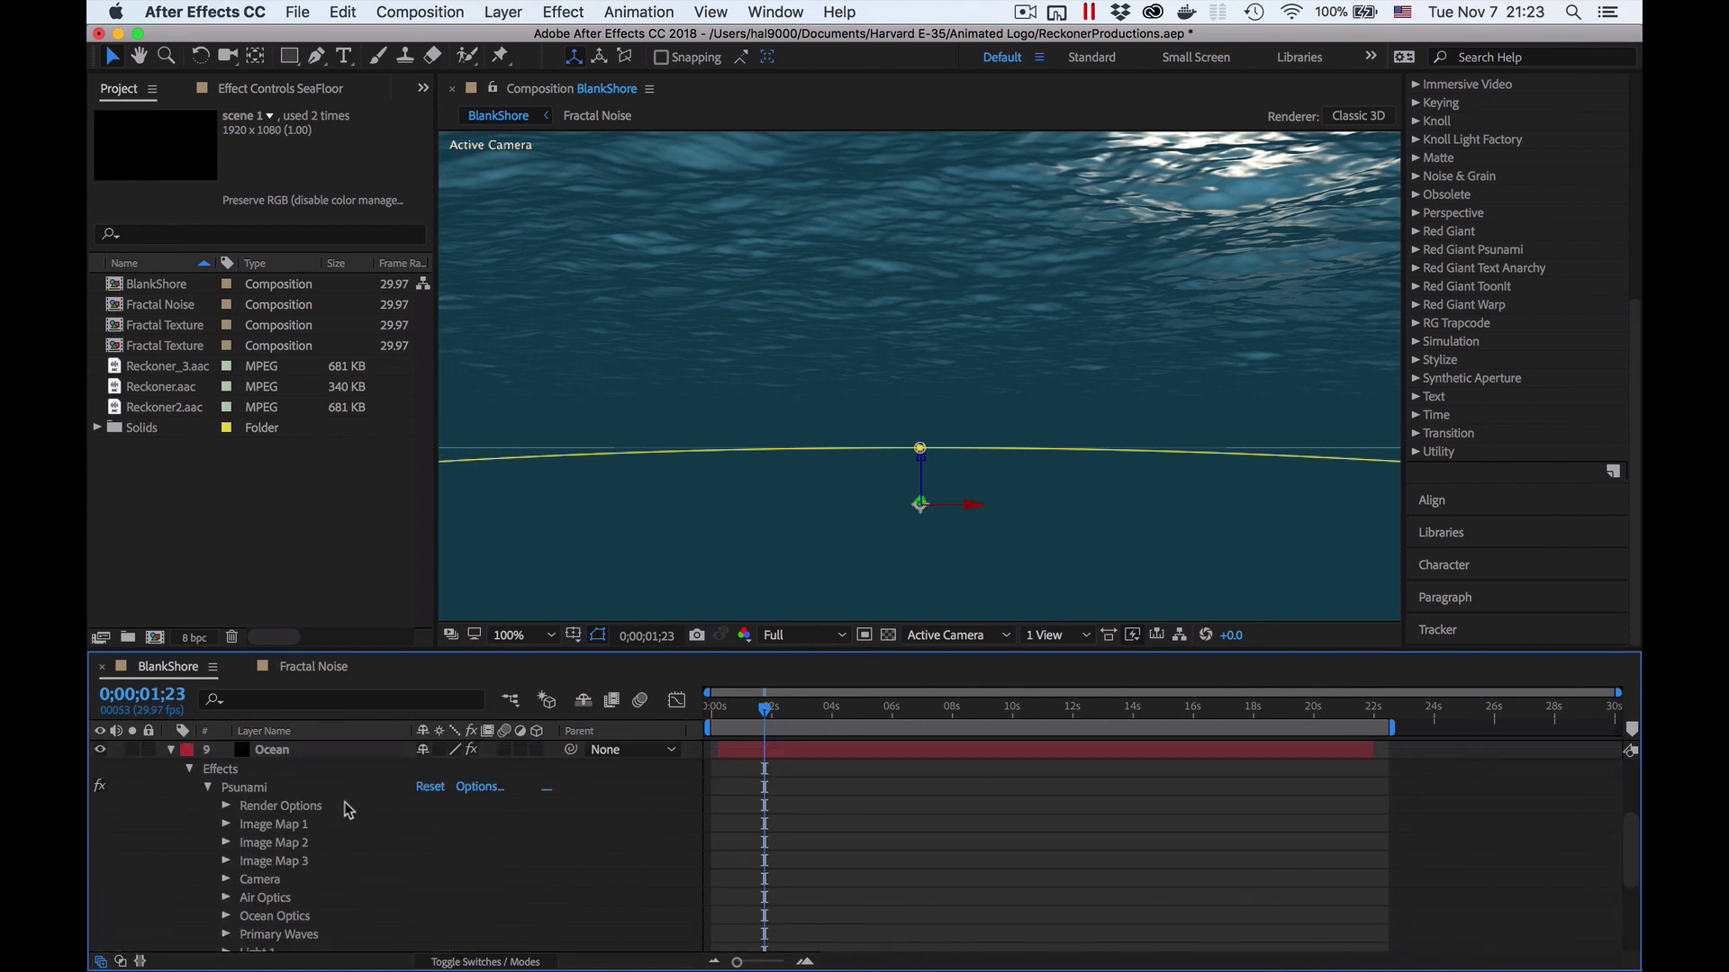
{"action": "scroll", "coordinate": [344, 801], "scroll_direction": "up", "scroll_amount": 3}
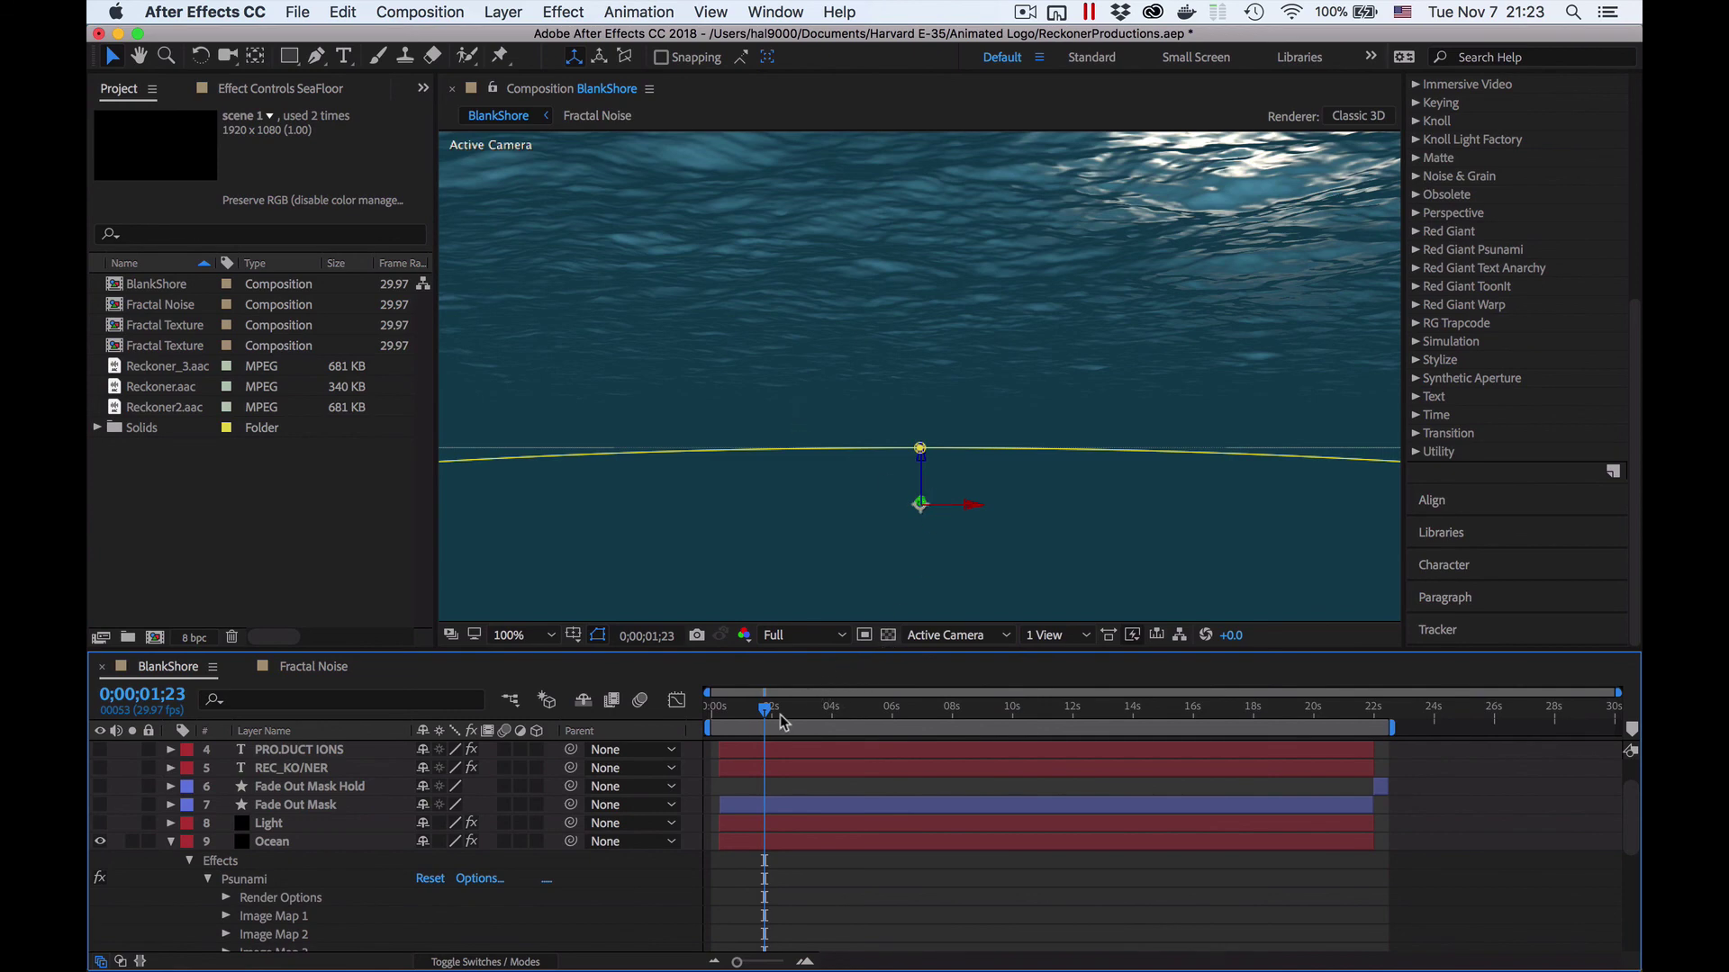
Step: Preview the ocean animation from the start of the composition and collapse the Ocean layer
{"action": "left_click_drag", "start_coordinate": [764, 714], "coordinate": [715, 771]}
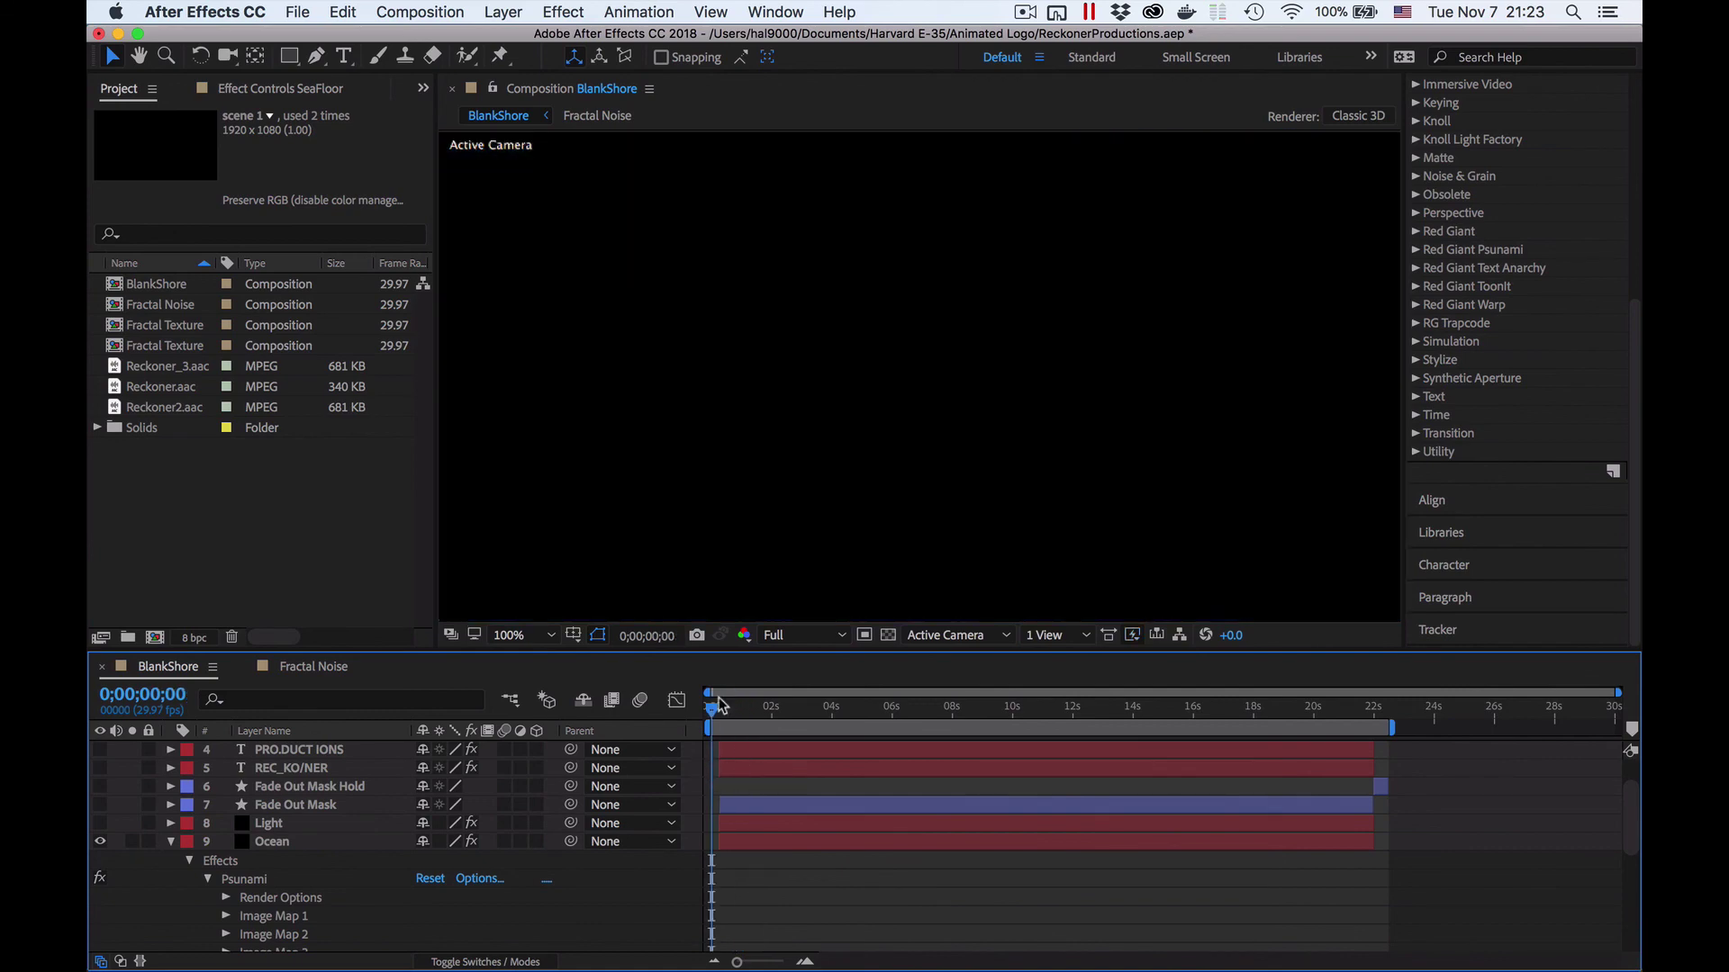
{"action": "key", "text": "space"}
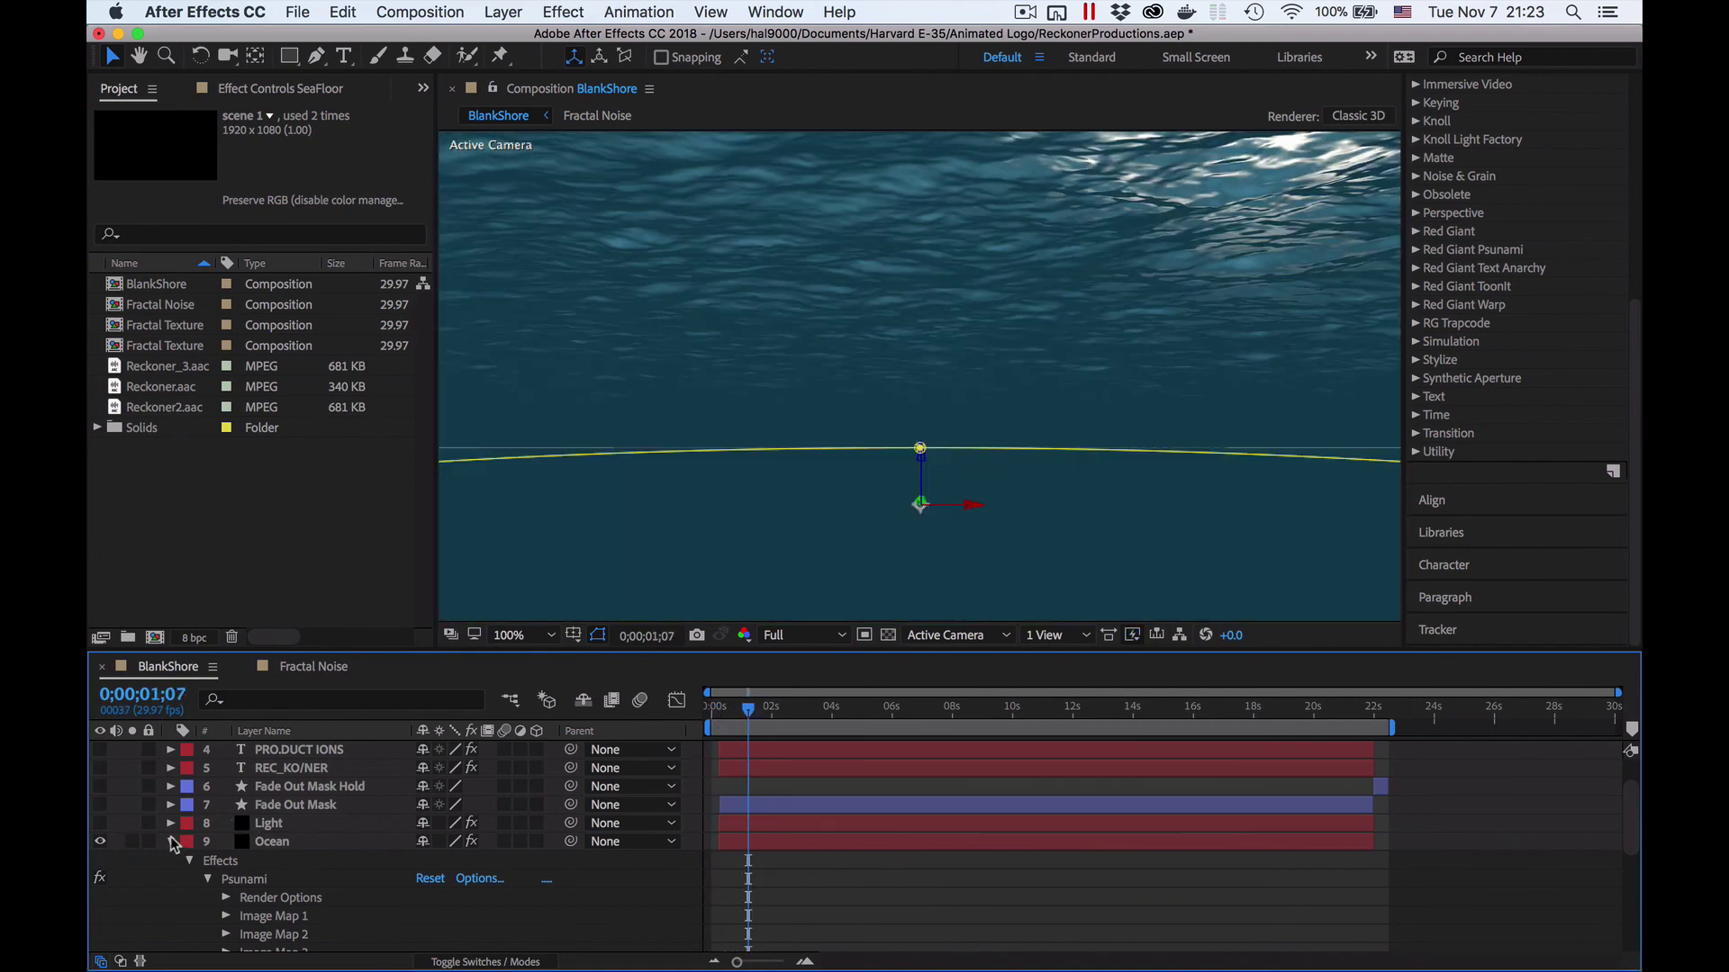
{"action": "left_click", "coordinate": [170, 842]}
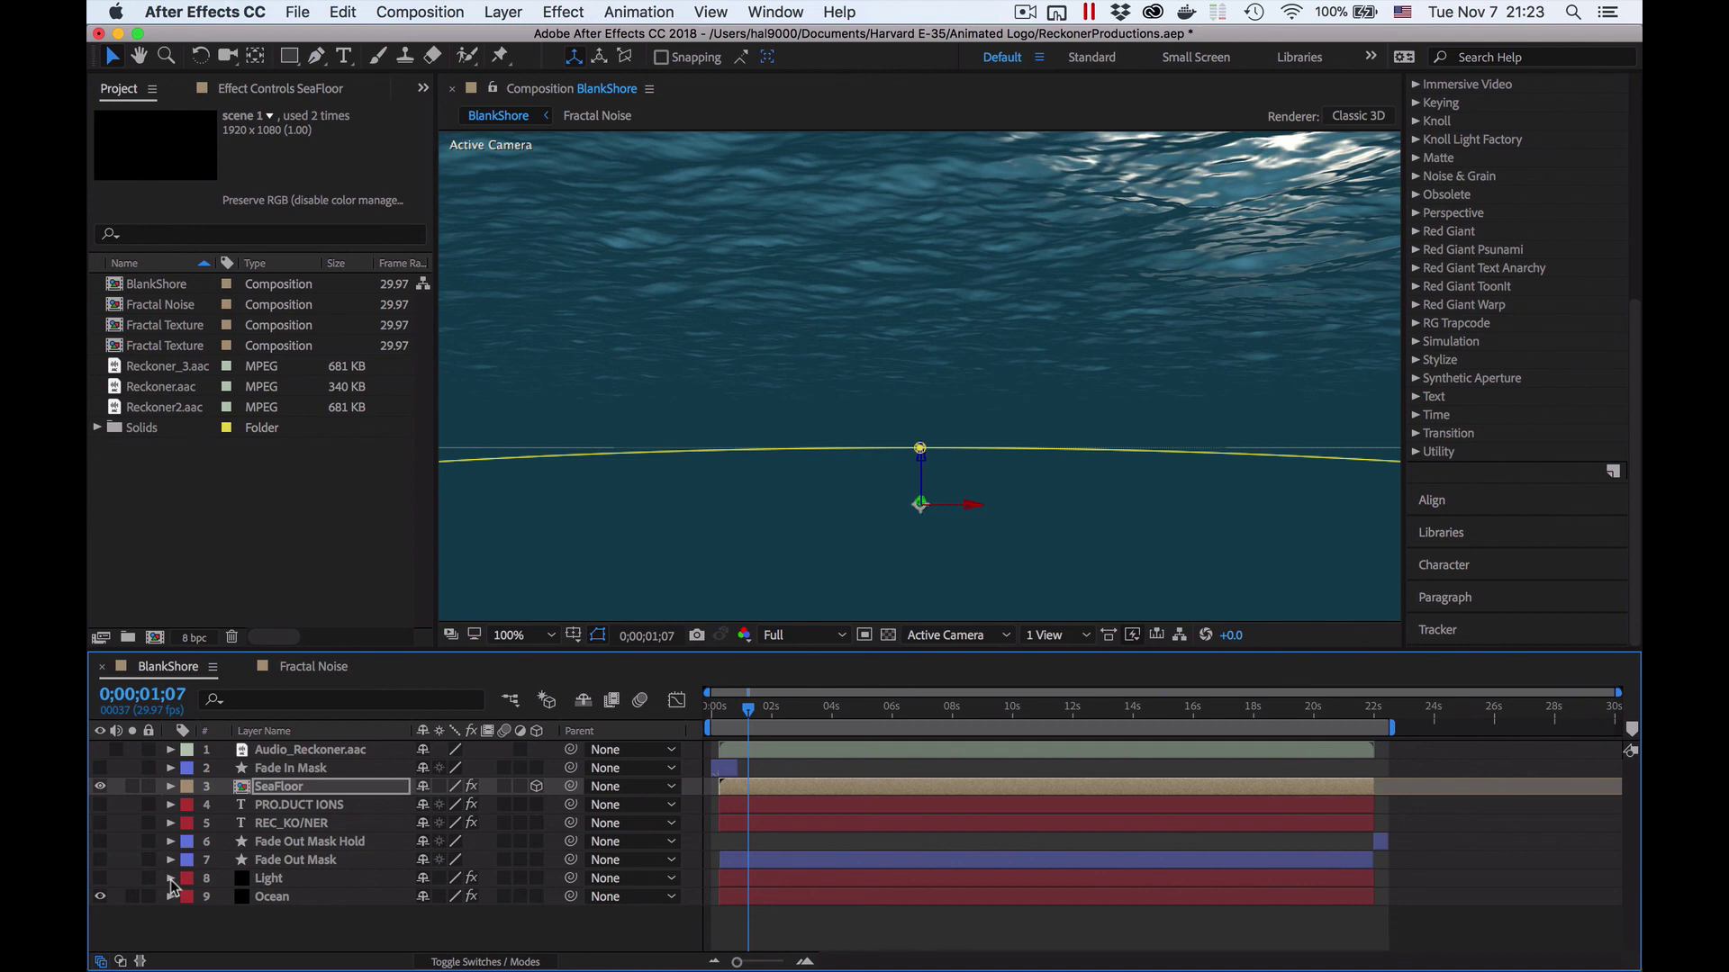
Step: Make the Light layer visible and expand its Effects group to review the applied effects
{"action": "left_click", "coordinate": [100, 878]}
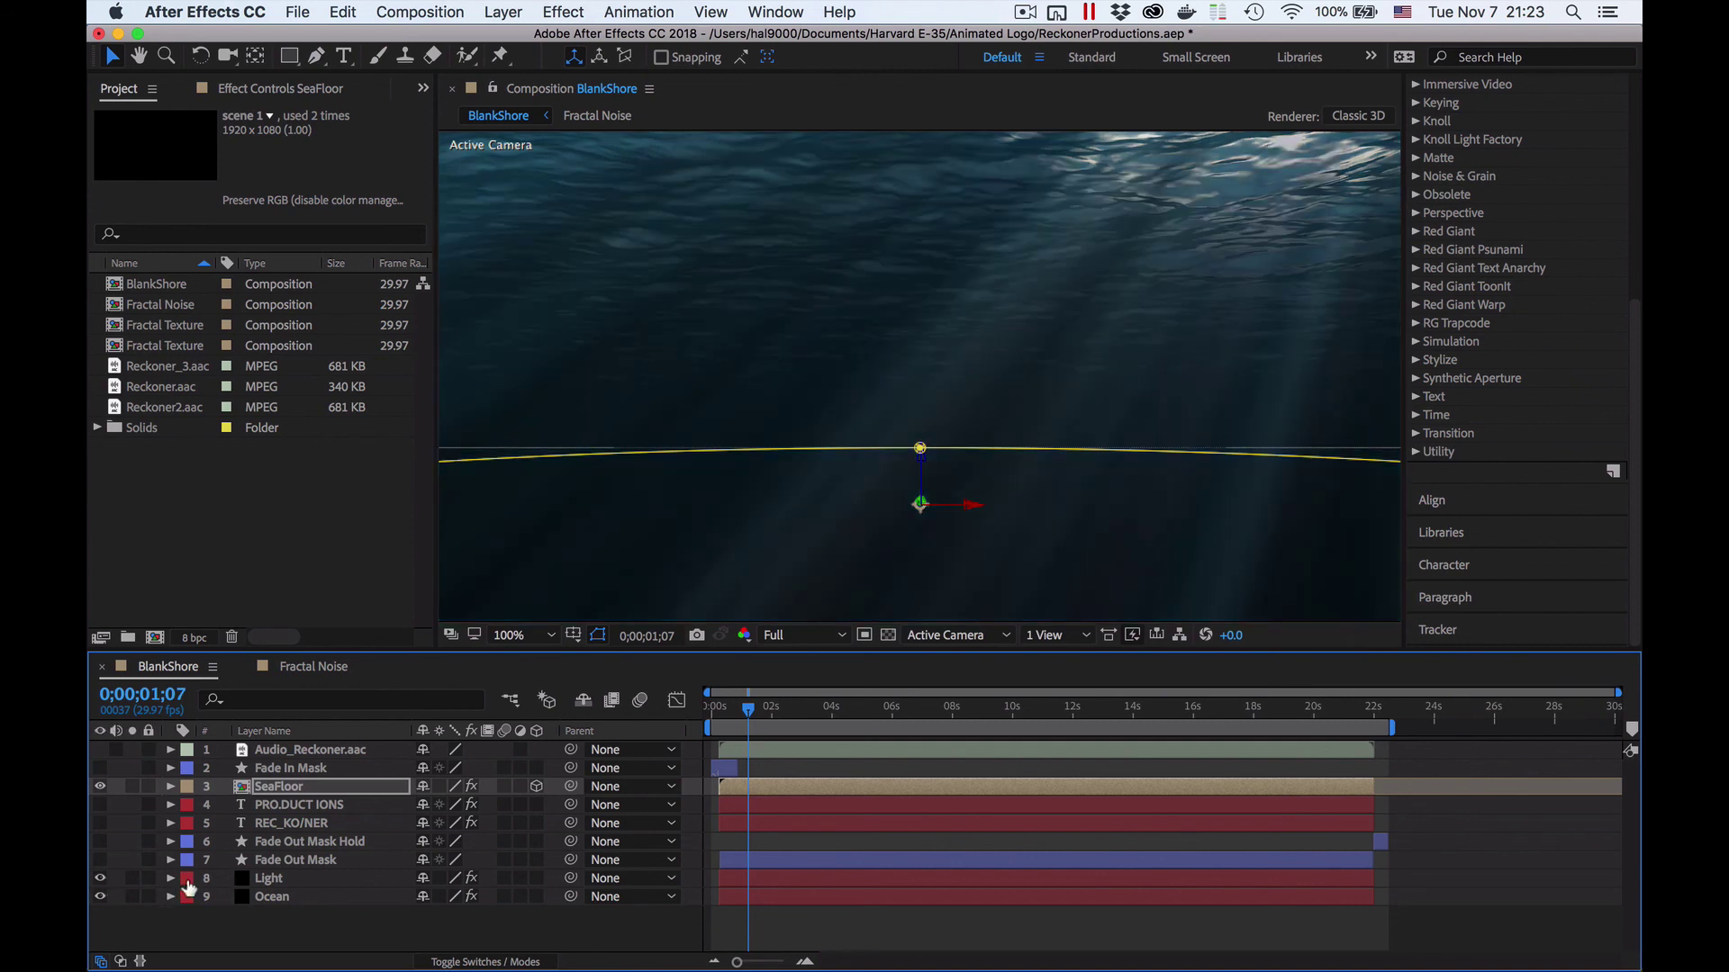
{"action": "left_click", "coordinate": [170, 879]}
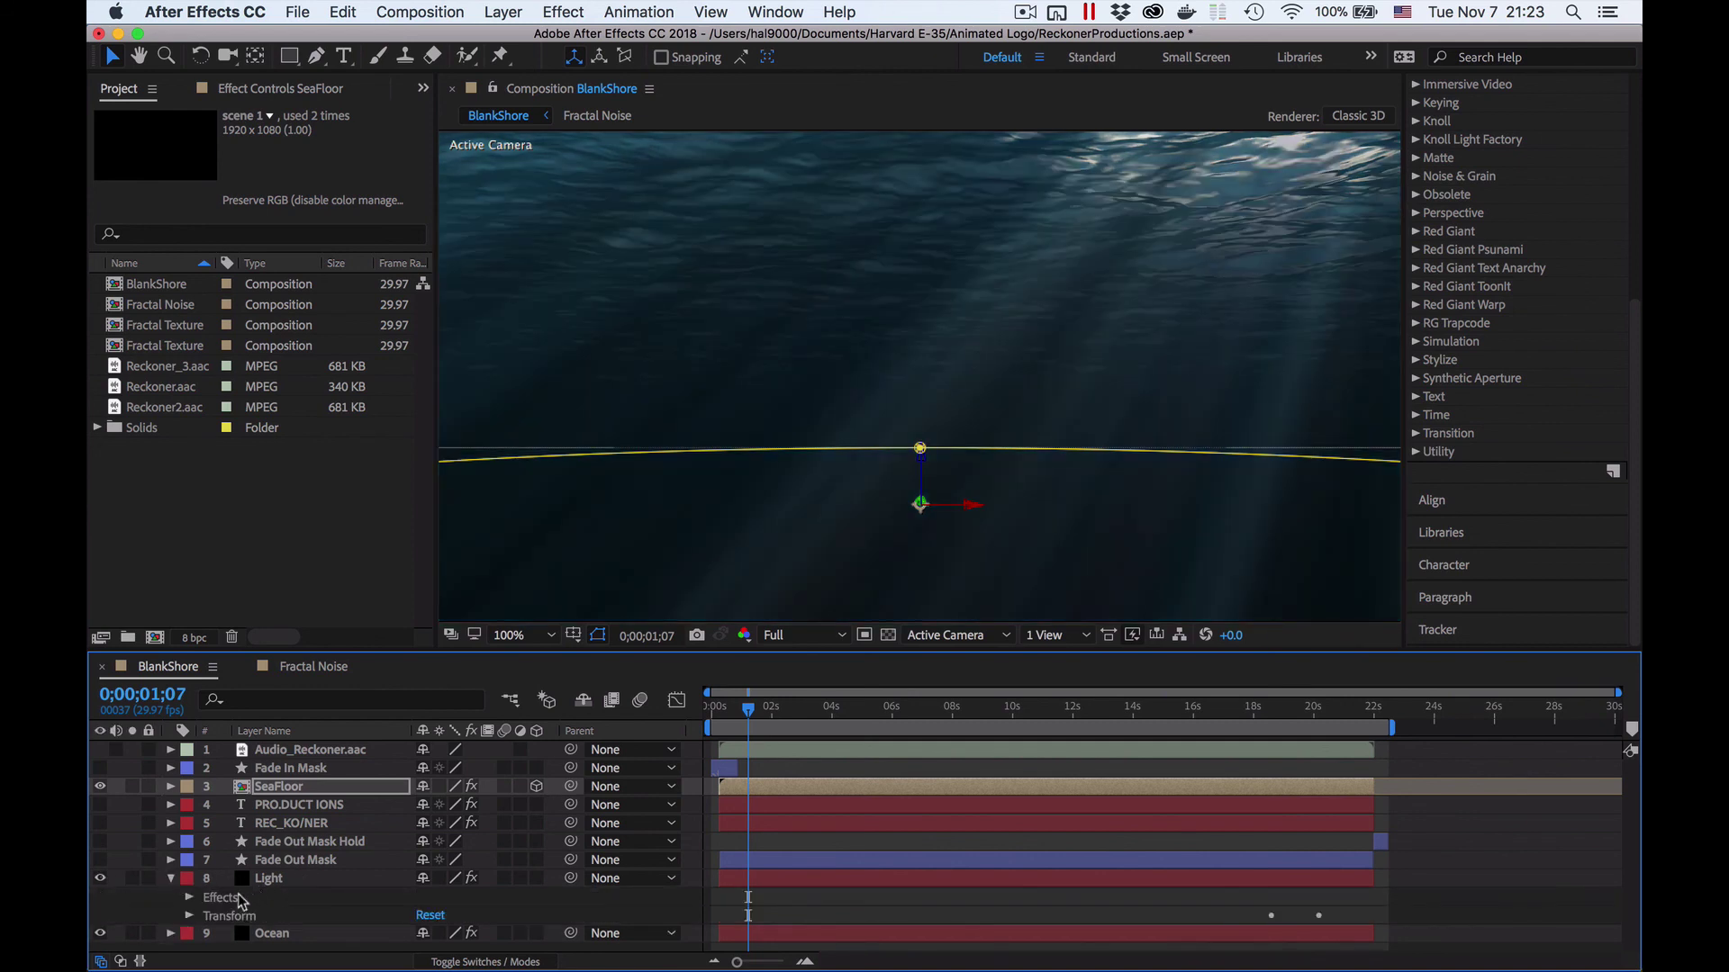
{"action": "left_click", "coordinate": [189, 898]}
{"action": "scroll", "coordinate": [273, 885], "scroll_direction": "down", "scroll_amount": 1}
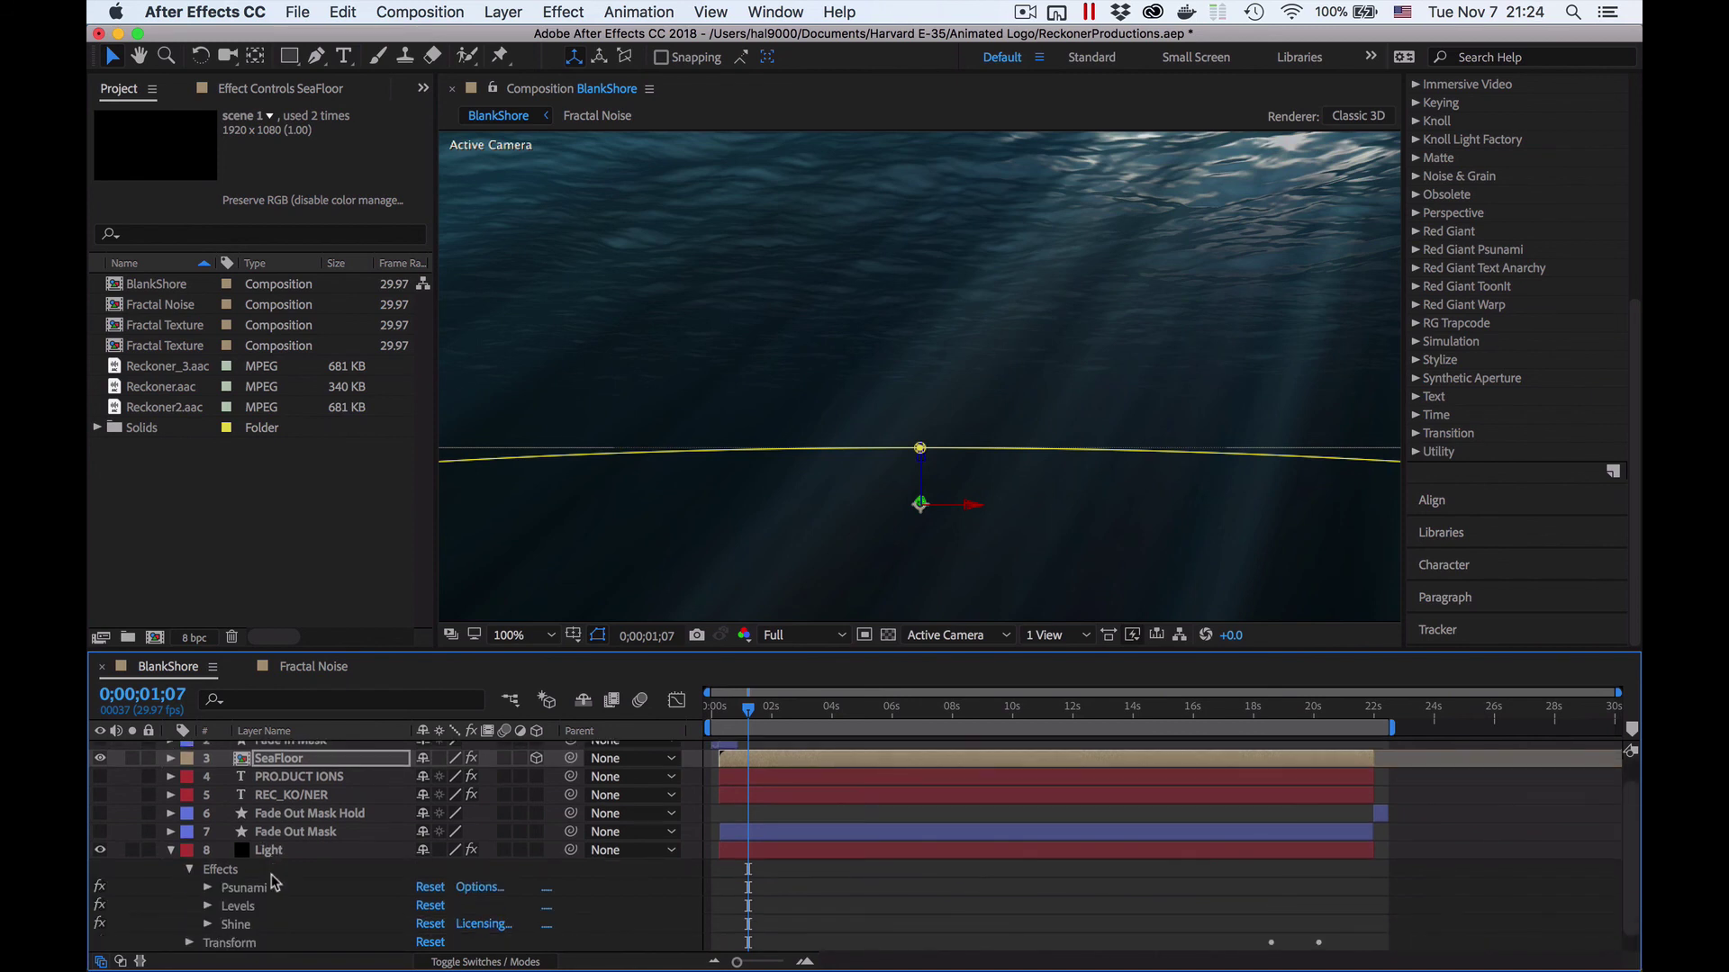
Step: Expand the Light layer's Shine effect and review its source point, ray length and other settings
{"action": "left_click", "coordinate": [217, 927]}
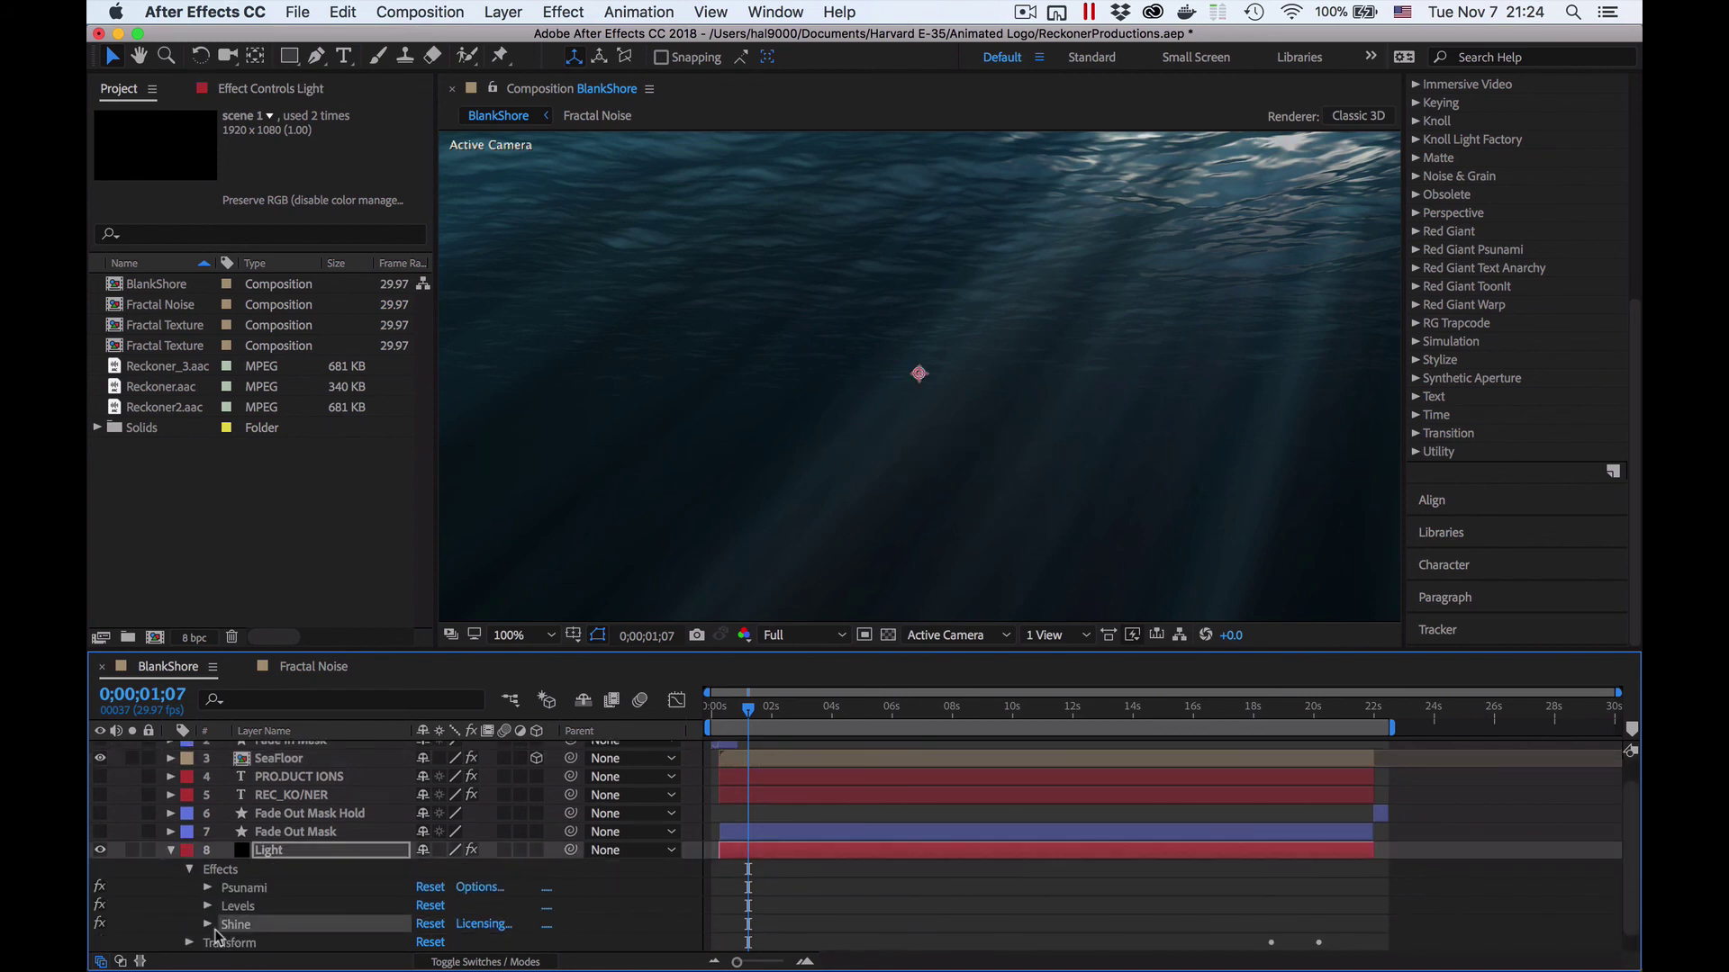
{"action": "left_click", "coordinate": [207, 925]}
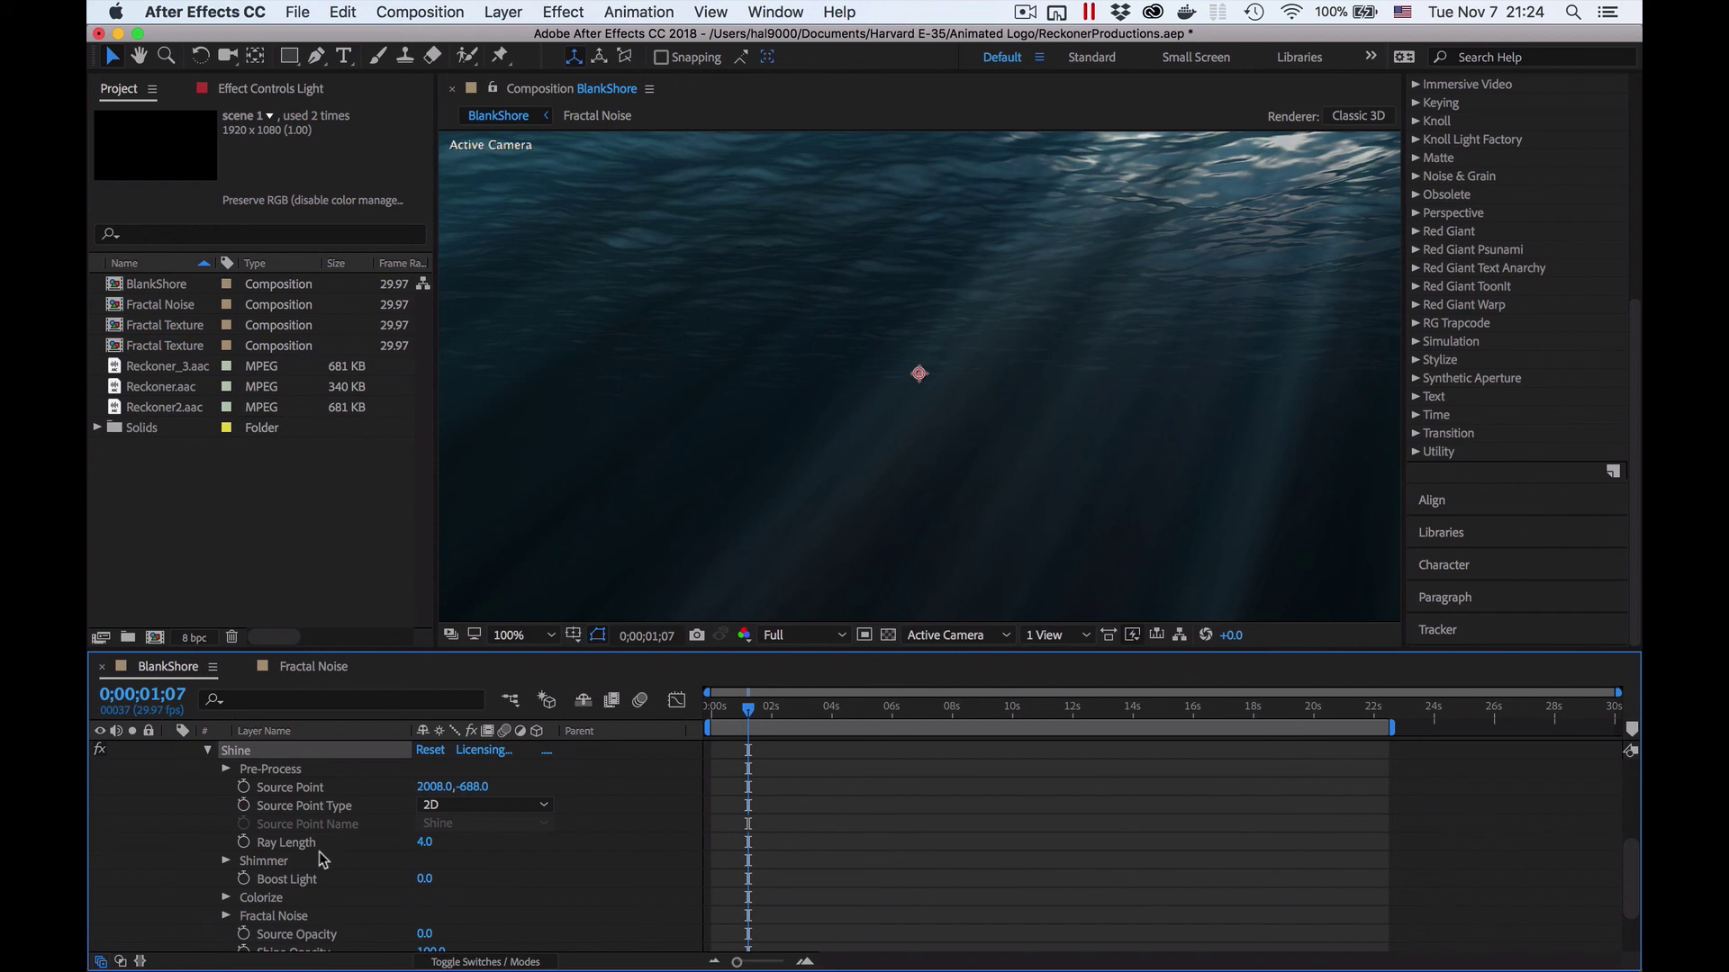
{"action": "scroll", "coordinate": [435, 822], "scroll_direction": "down", "scroll_amount": 3}
{"action": "scroll", "coordinate": [441, 809], "scroll_direction": "up", "scroll_amount": 4}
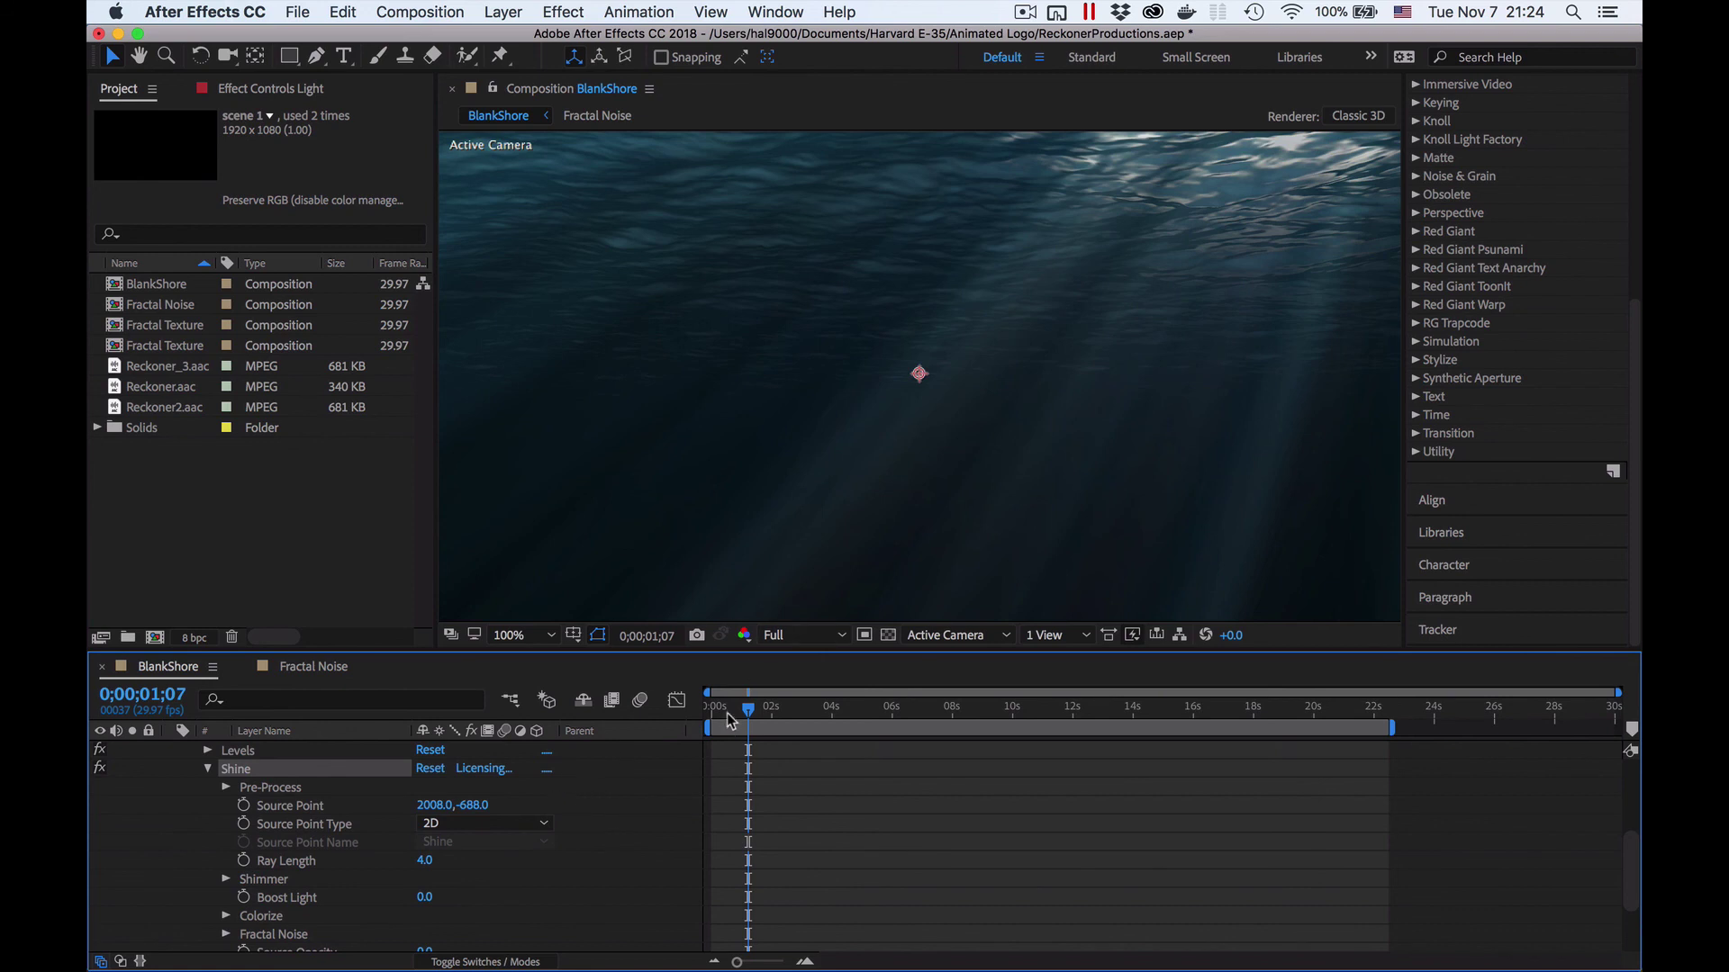
Step: Scrub forward to 0;00;12;14 to inspect the light rays over the sea floor, and collapse the Light layer
{"action": "left_click_drag", "start_coordinate": [747, 718], "coordinate": [1088, 747]}
{"action": "scroll", "coordinate": [349, 842], "scroll_direction": "up", "scroll_amount": 5}
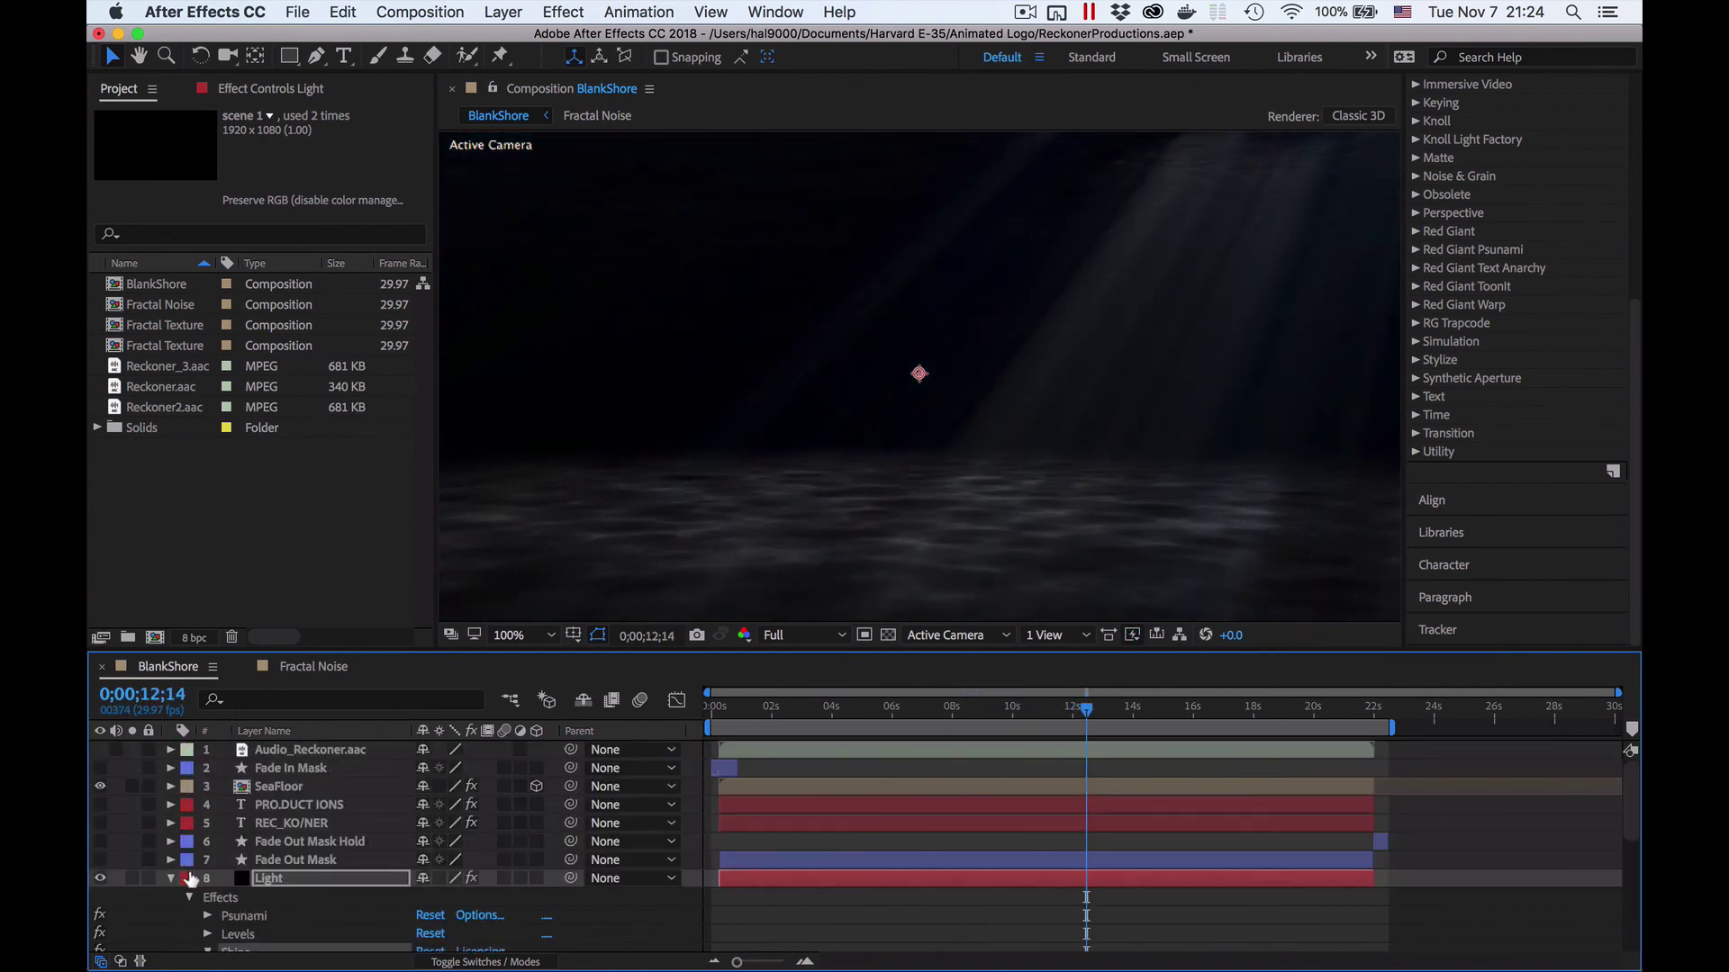
{"action": "left_click", "coordinate": [171, 880]}
Step: Make the REC_KO/NER and PRO.DUCT IONS text layers visible and scrub to 0;00;15;27 to inspect the titles
{"action": "left_click", "coordinate": [100, 823]}
{"action": "left_click", "coordinate": [100, 805]}
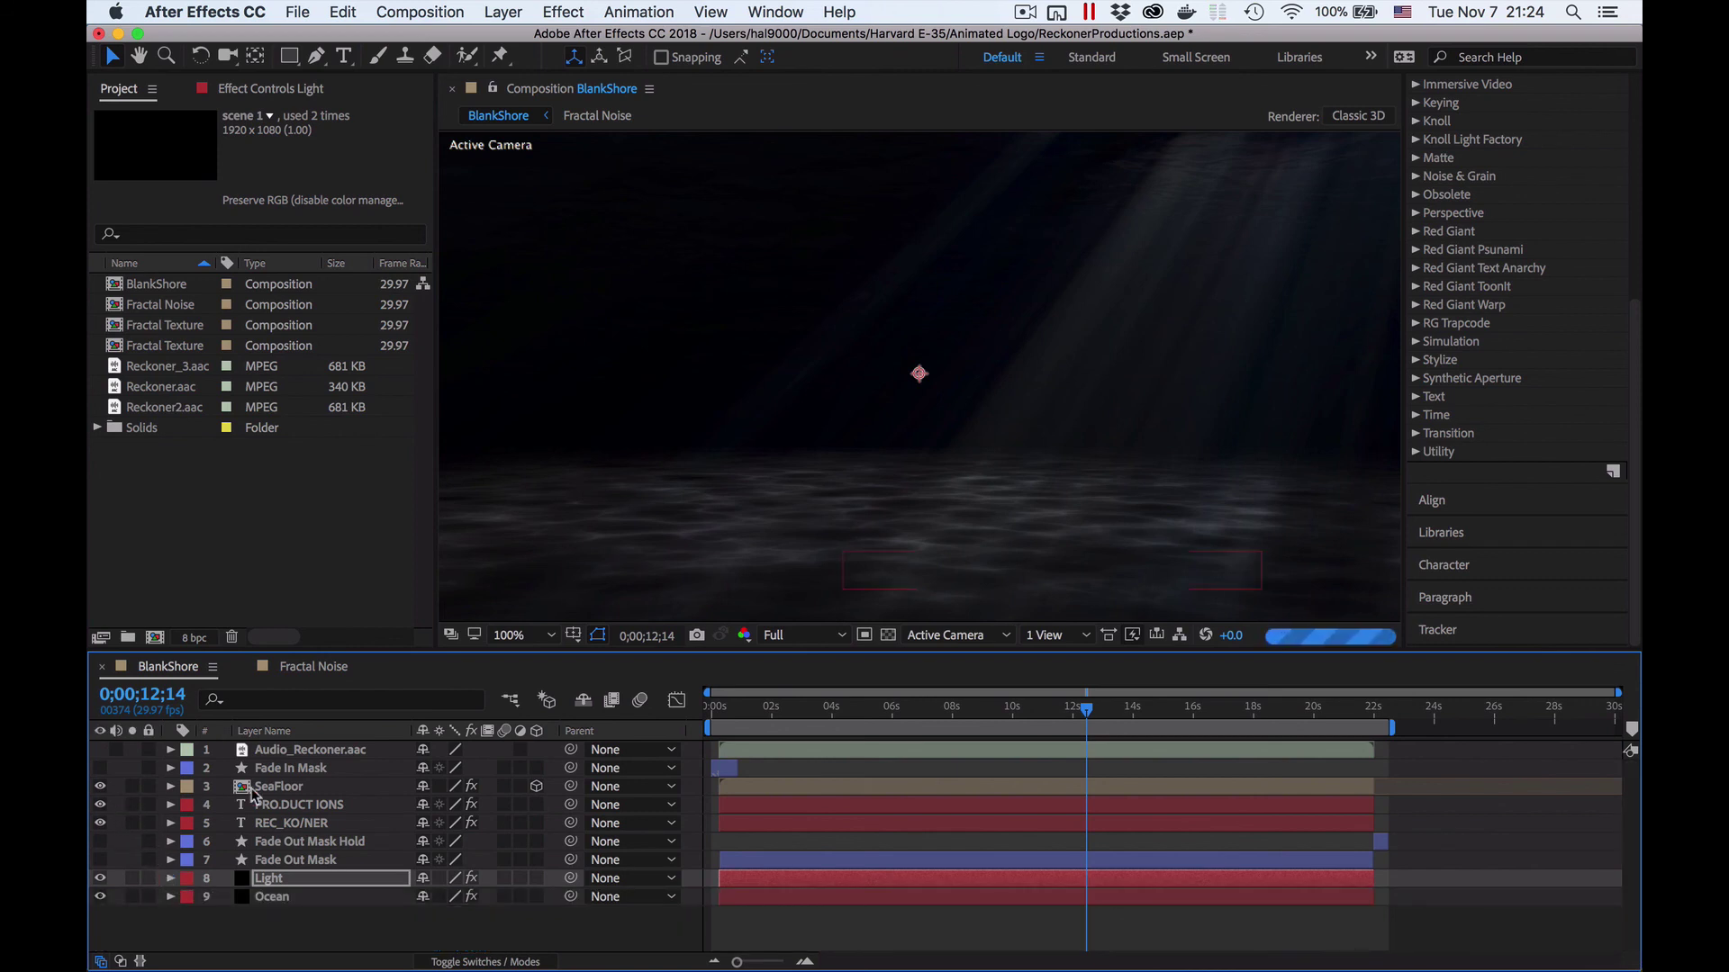
{"action": "left_click_drag", "start_coordinate": [1090, 712], "coordinate": [1191, 711]}
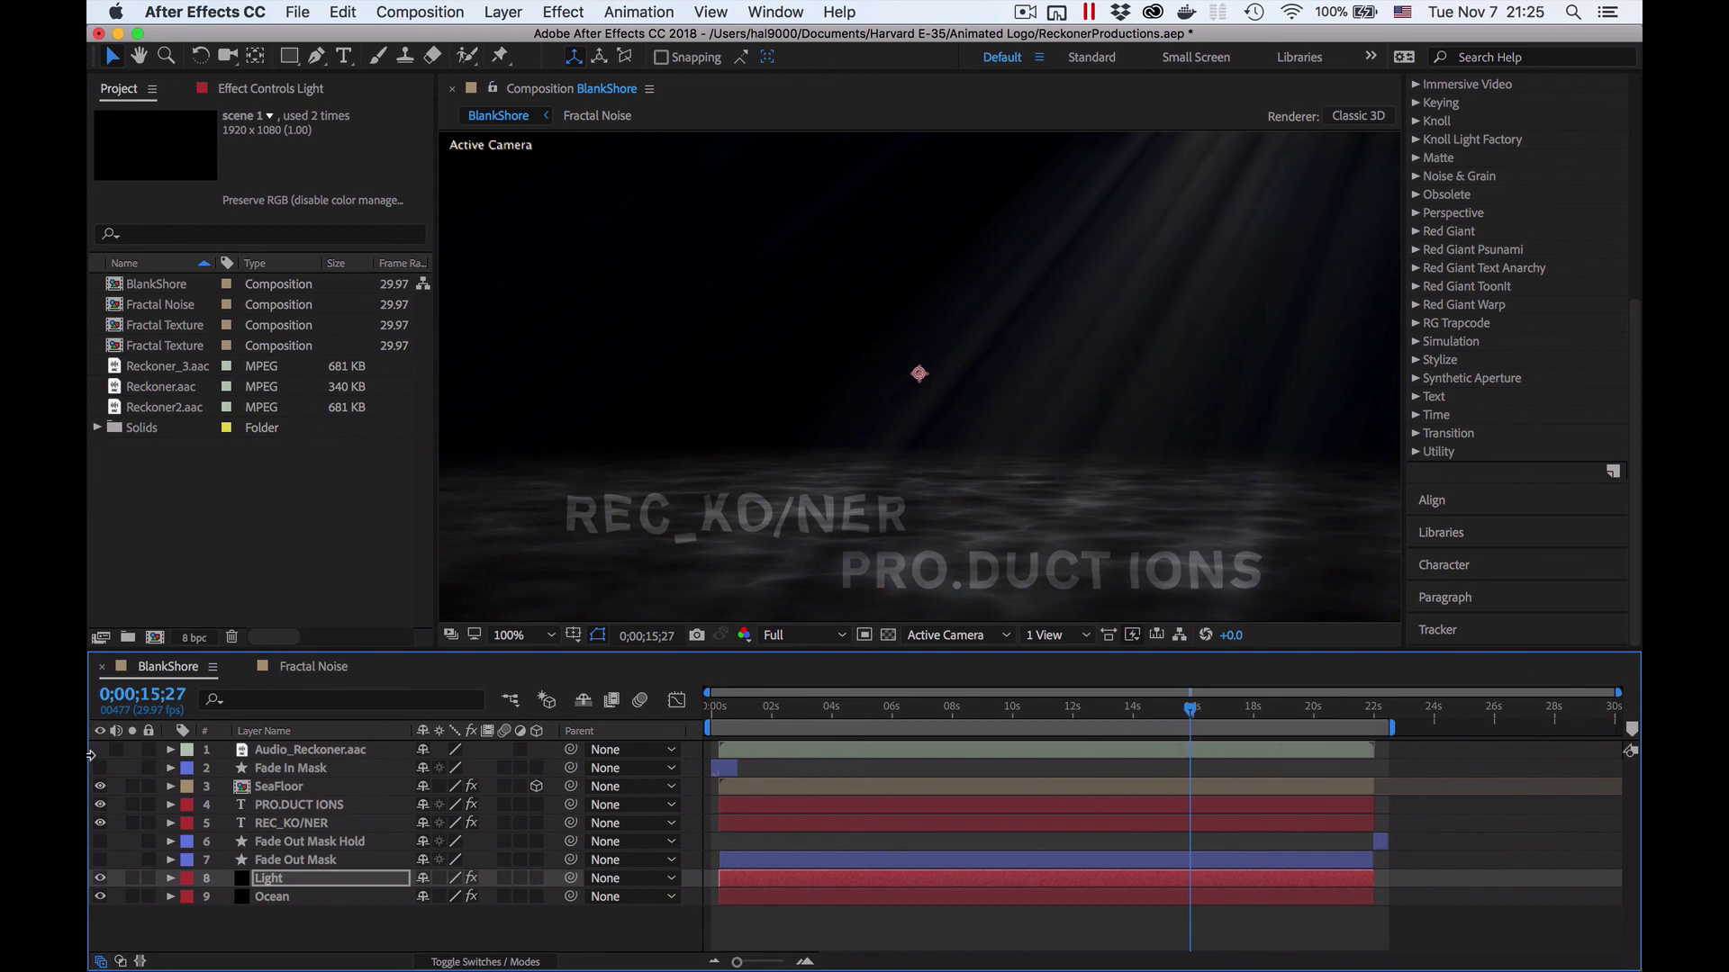
Step: Make the Fade In Mask layer visible and preview the fade-in from the start, ending at 0;00;00;19
{"action": "left_click_drag", "start_coordinate": [97, 772], "coordinate": [100, 786]}
{"action": "left_click_drag", "start_coordinate": [1192, 716], "coordinate": [711, 711]}
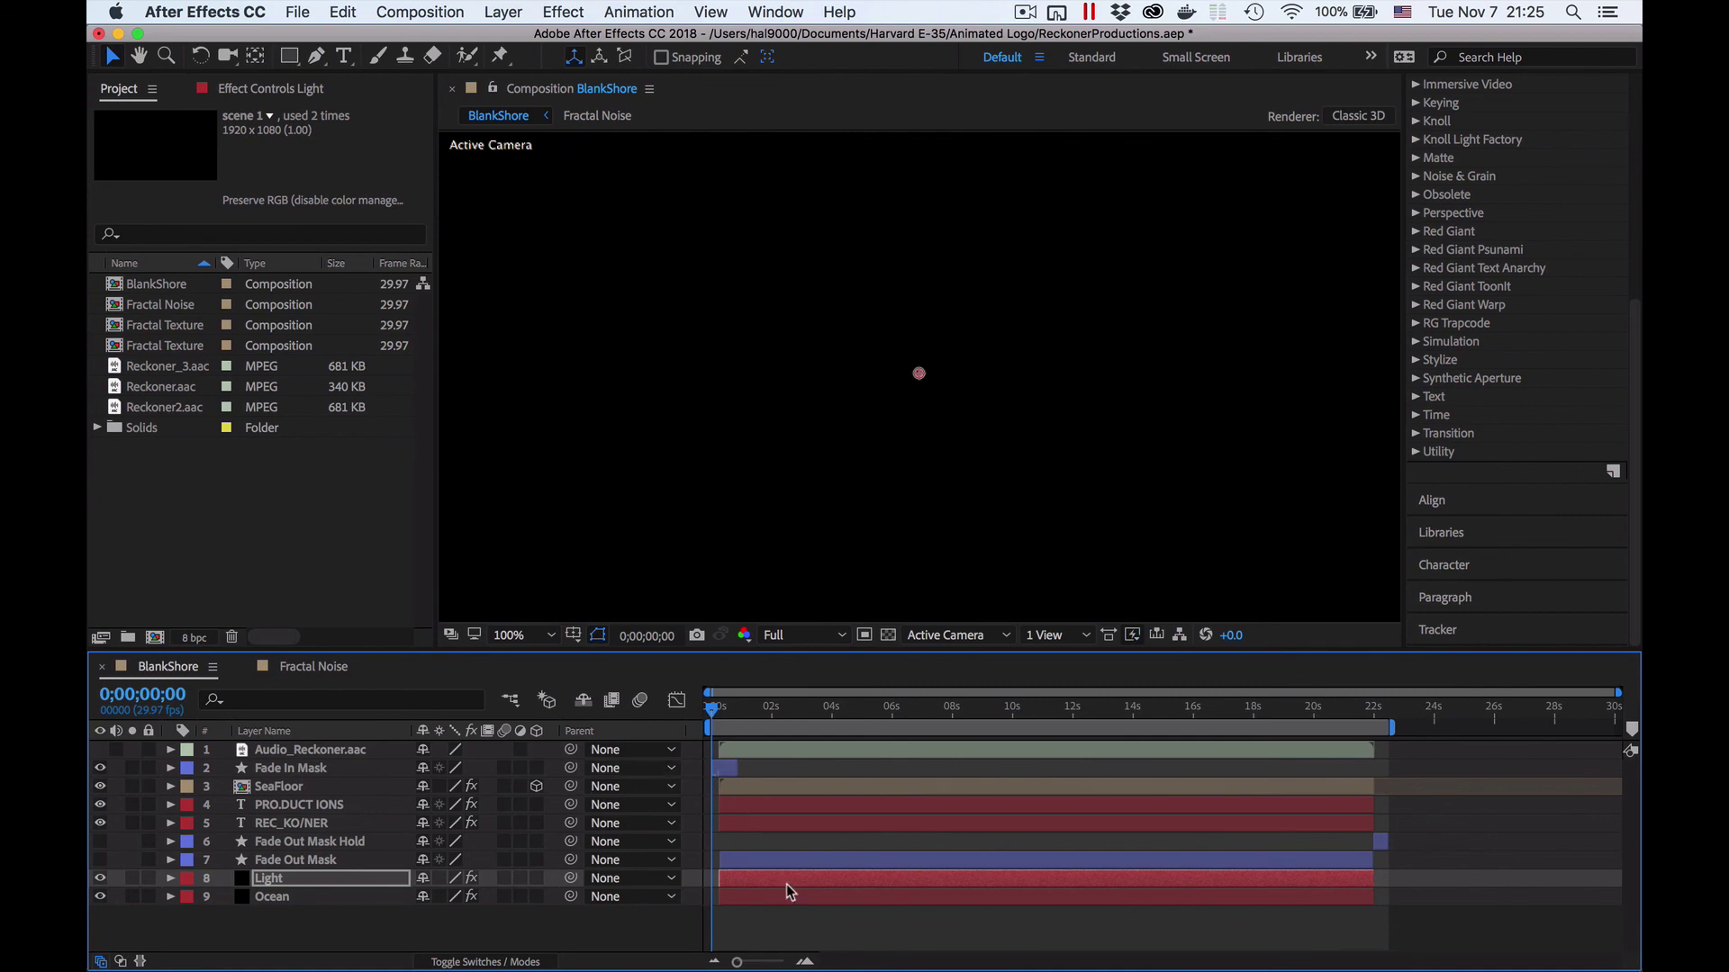
{"action": "key", "text": "space"}
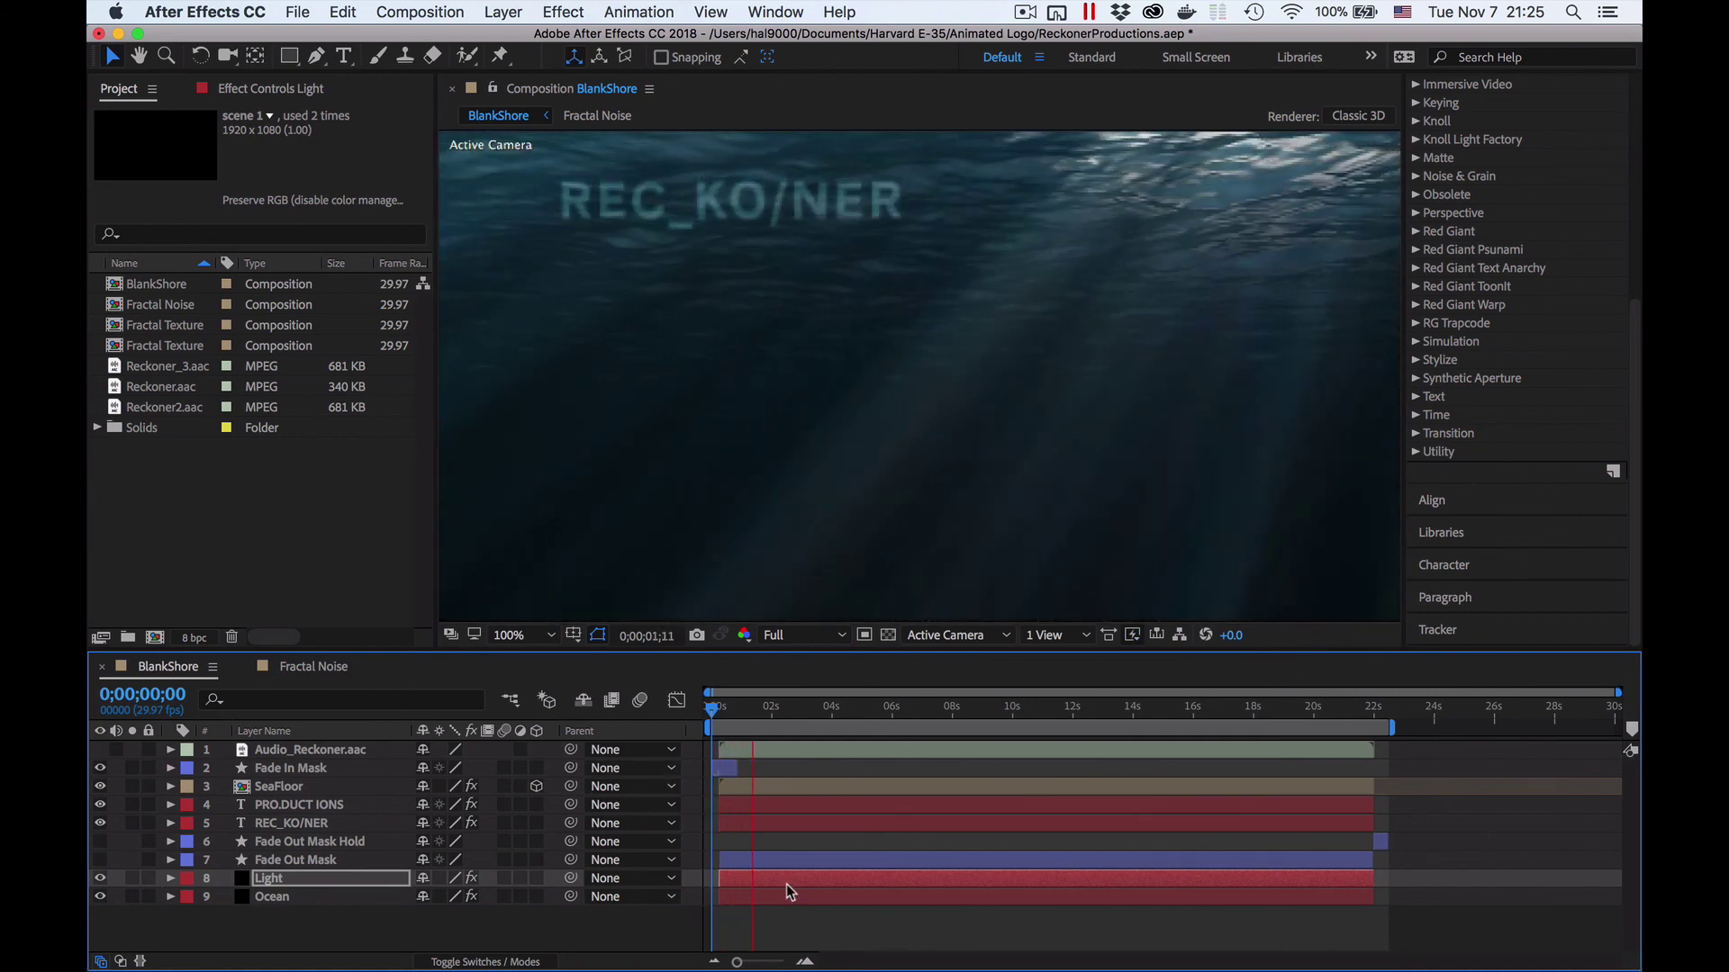
{"action": "left_click_drag", "start_coordinate": [765, 721], "coordinate": [730, 744]}
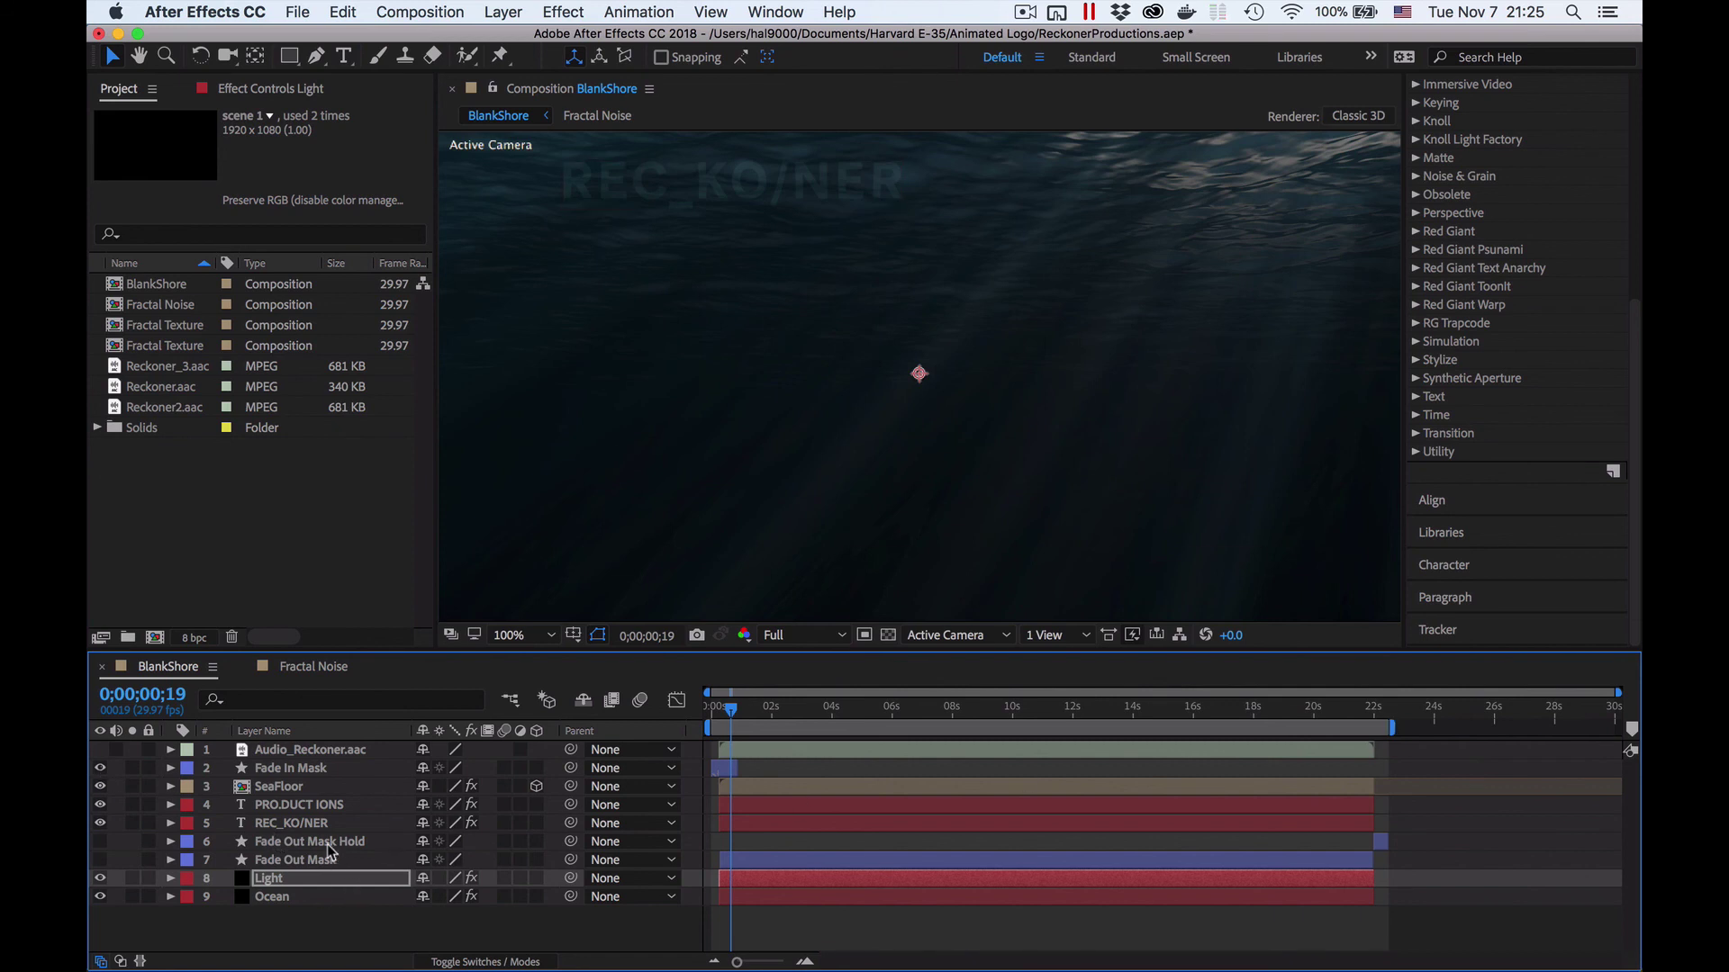
Step: Turn on the Fade Out Mask and Fade Out Mask Hold layers at 0;00;21;04, and scrub back to 0;00;08;29
{"action": "left_click_drag", "start_coordinate": [730, 715], "coordinate": [1349, 790]}
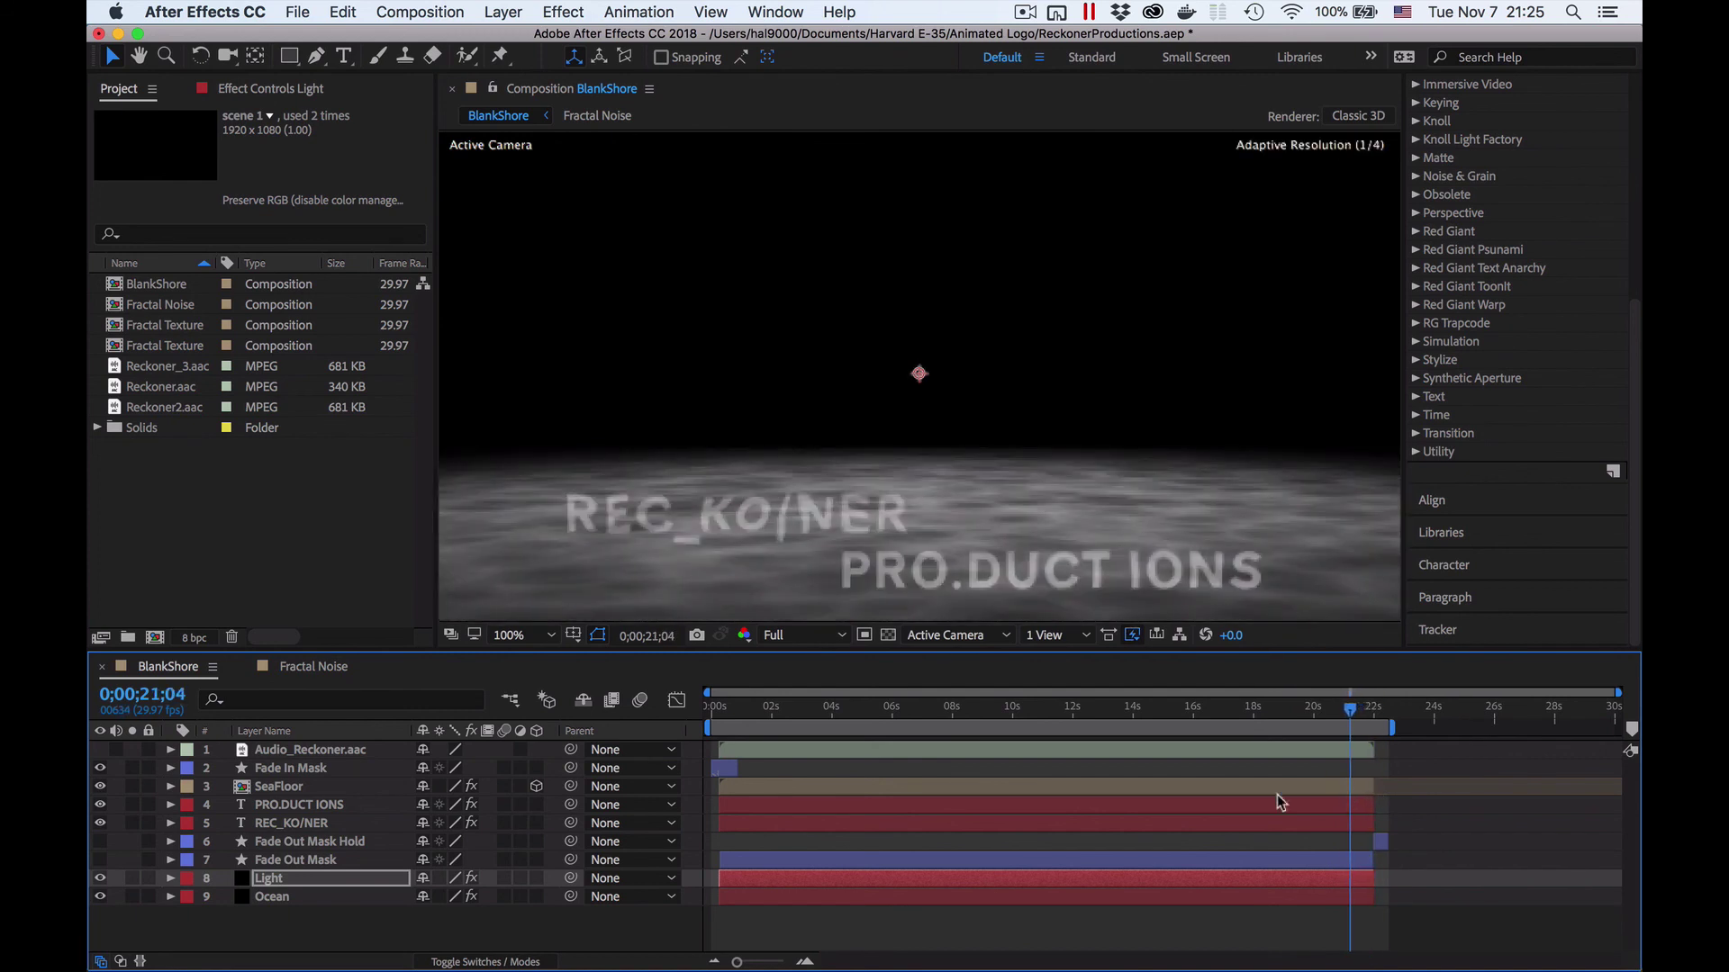
{"action": "left_click", "coordinate": [100, 876]}
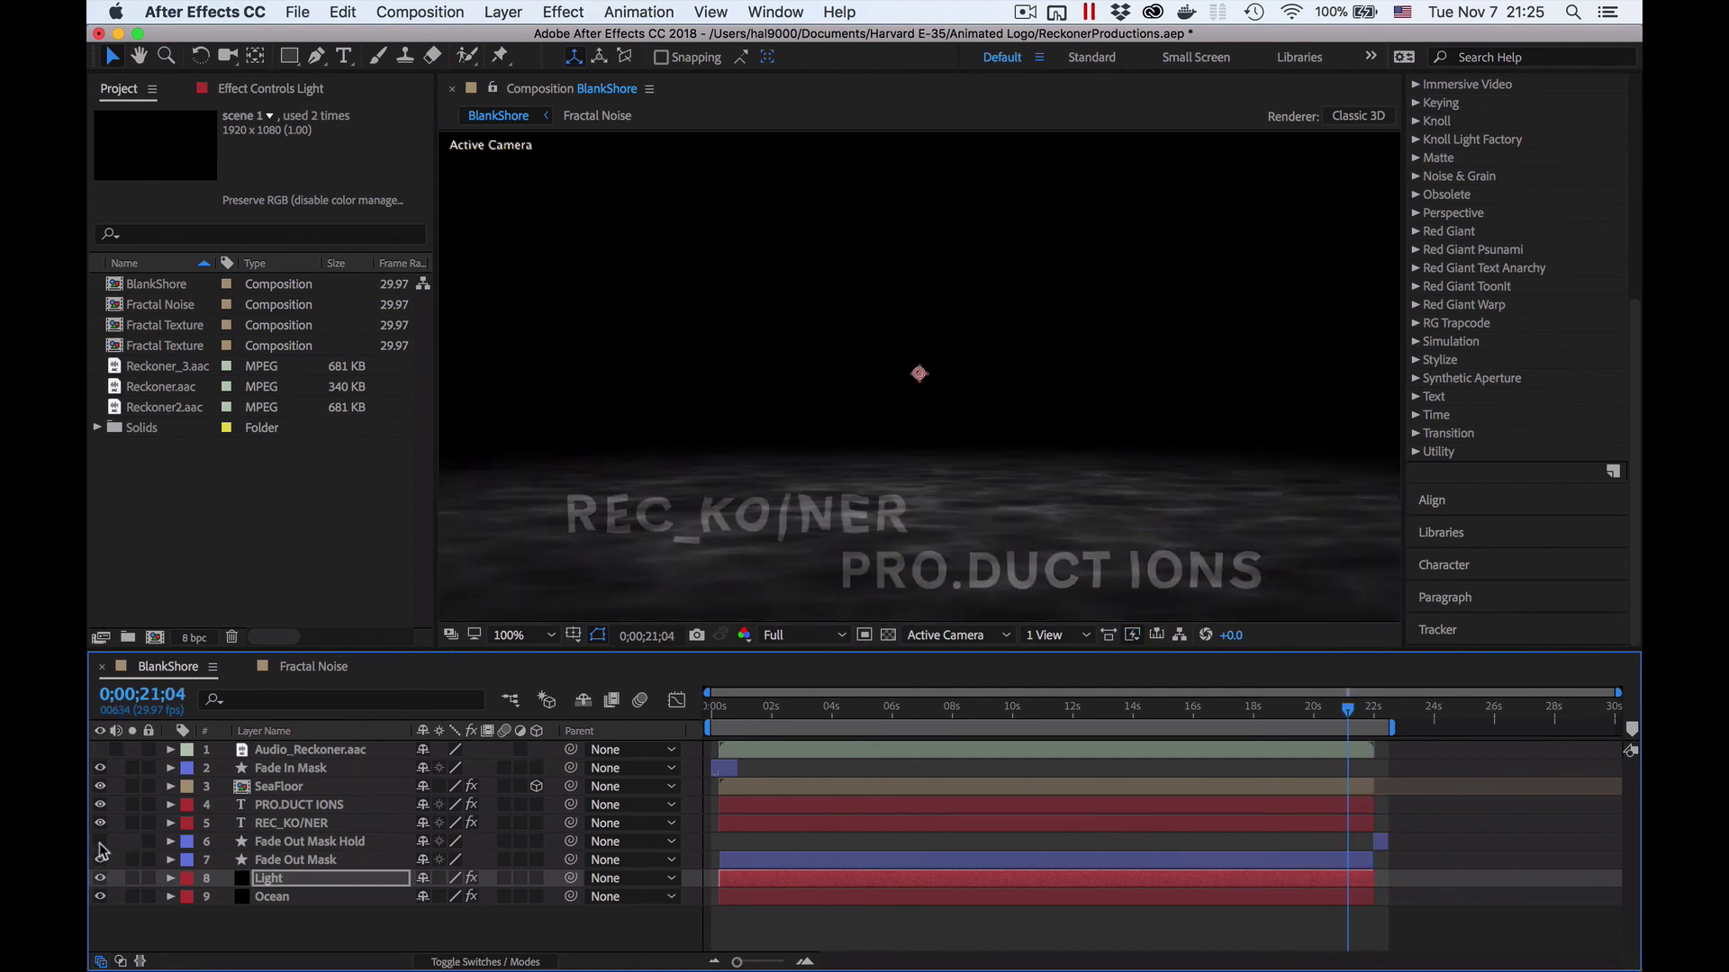
{"action": "left_click_drag", "start_coordinate": [1347, 718], "coordinate": [983, 787]}
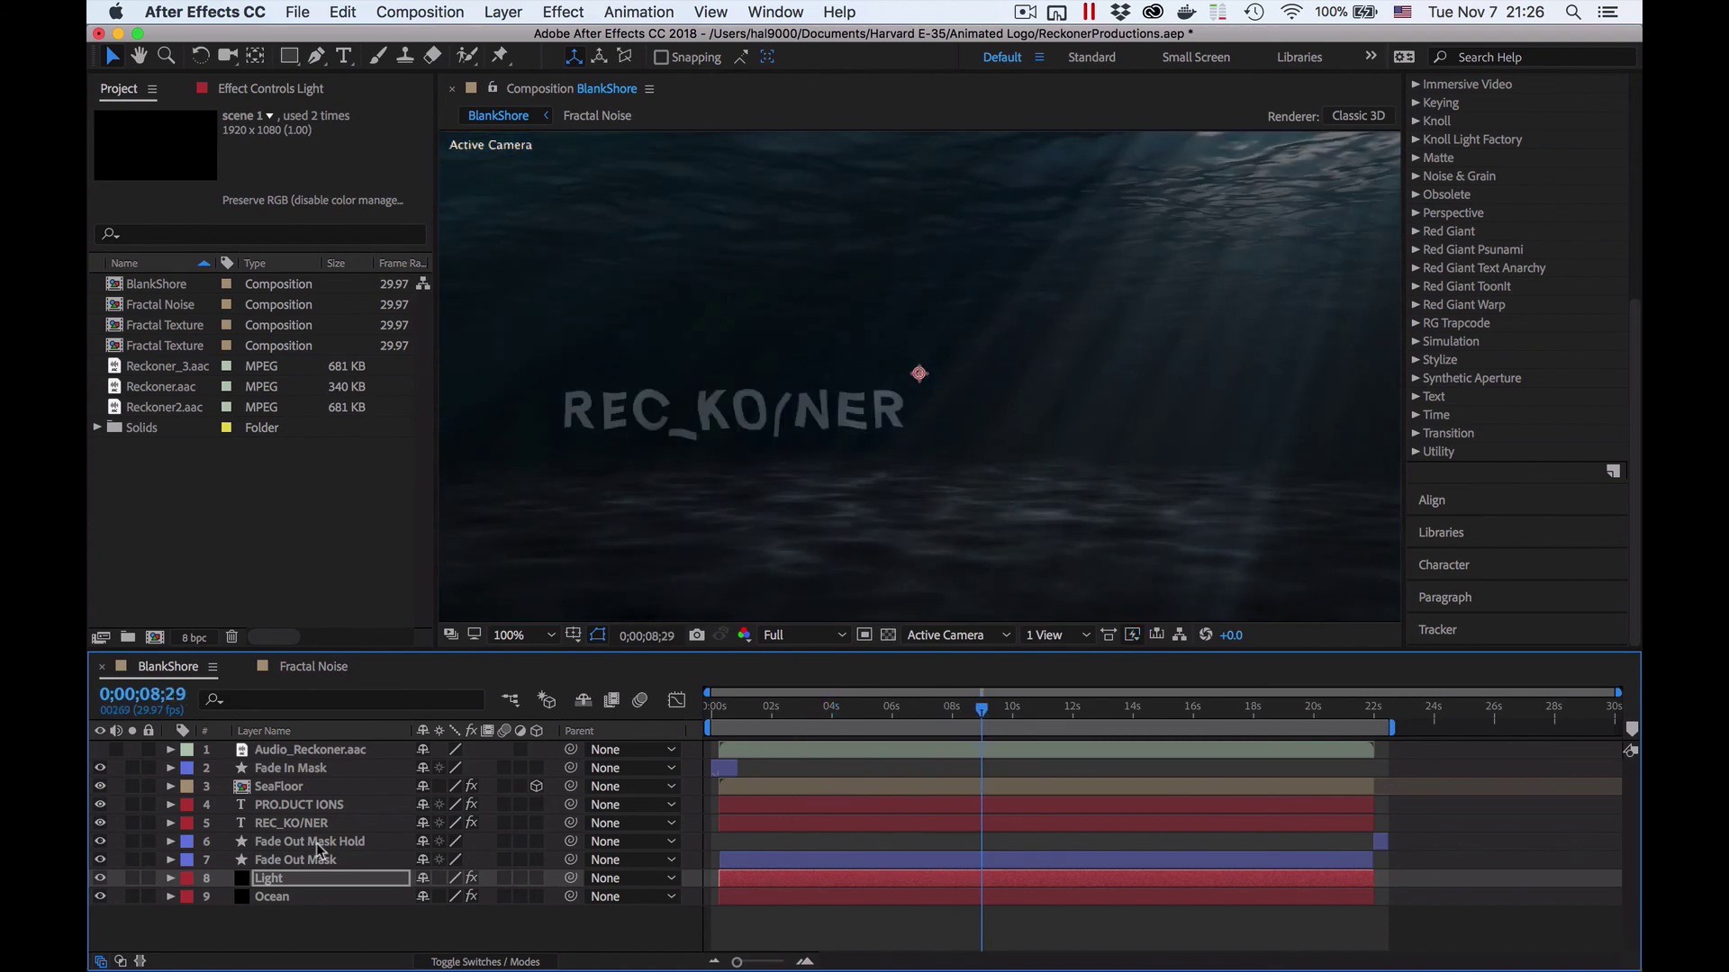
Step: Select the REC_KO/NER text layer to inspect its motion path, scrubbing forward to 0;00;16;06
{"action": "left_click", "coordinate": [294, 807]}
{"action": "left_click", "coordinate": [296, 823]}
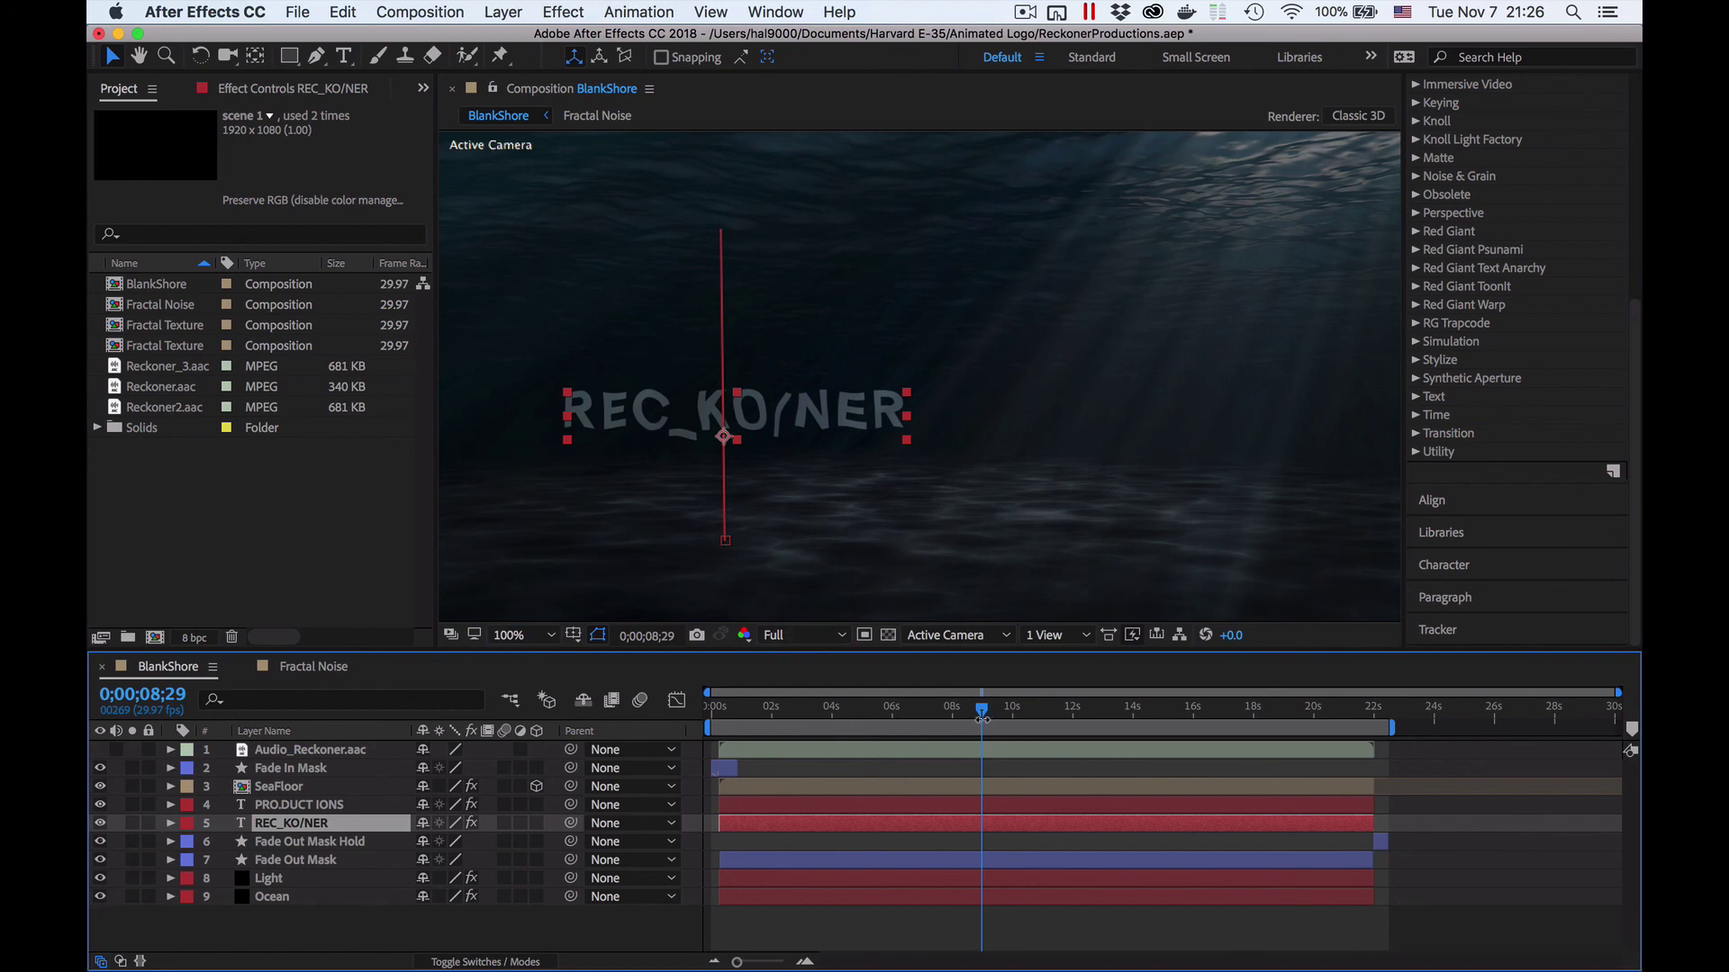
{"action": "left_click_drag", "start_coordinate": [983, 714], "coordinate": [1198, 715]}
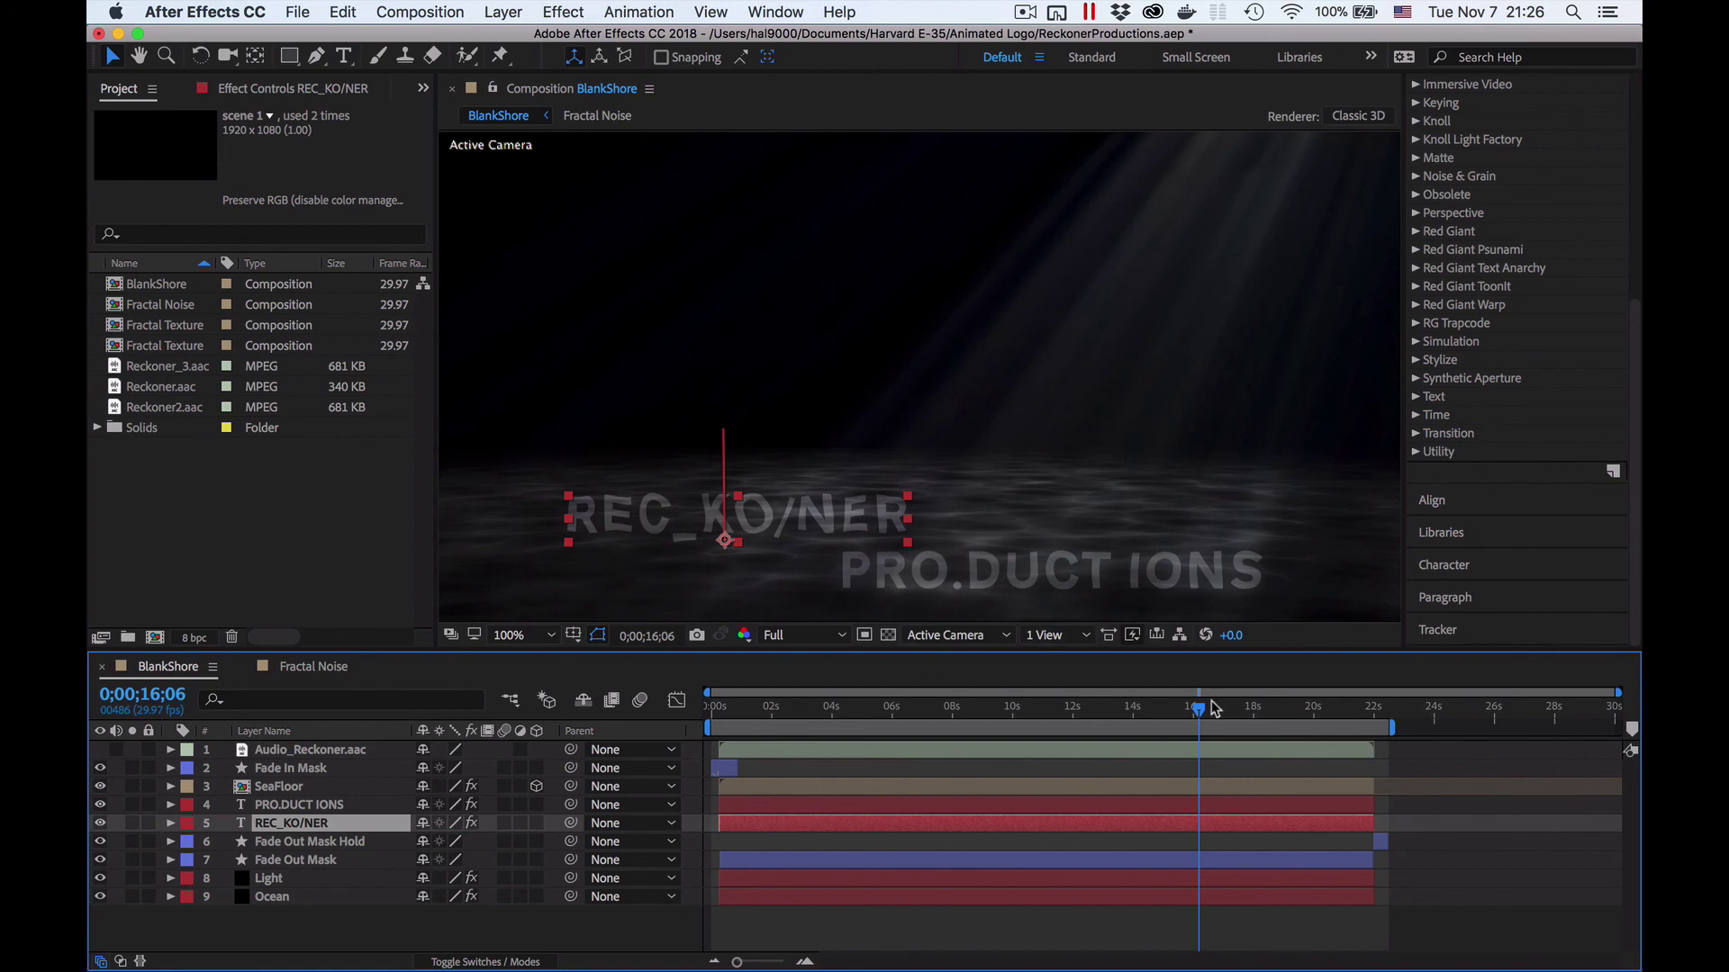
Step: Enable the Audio_Reckoner.aac layer's sound, preview the composition from 0;00;00;14, and scrub back to 0;00;01;24
{"action": "left_click_drag", "start_coordinate": [1196, 713], "coordinate": [726, 829]}
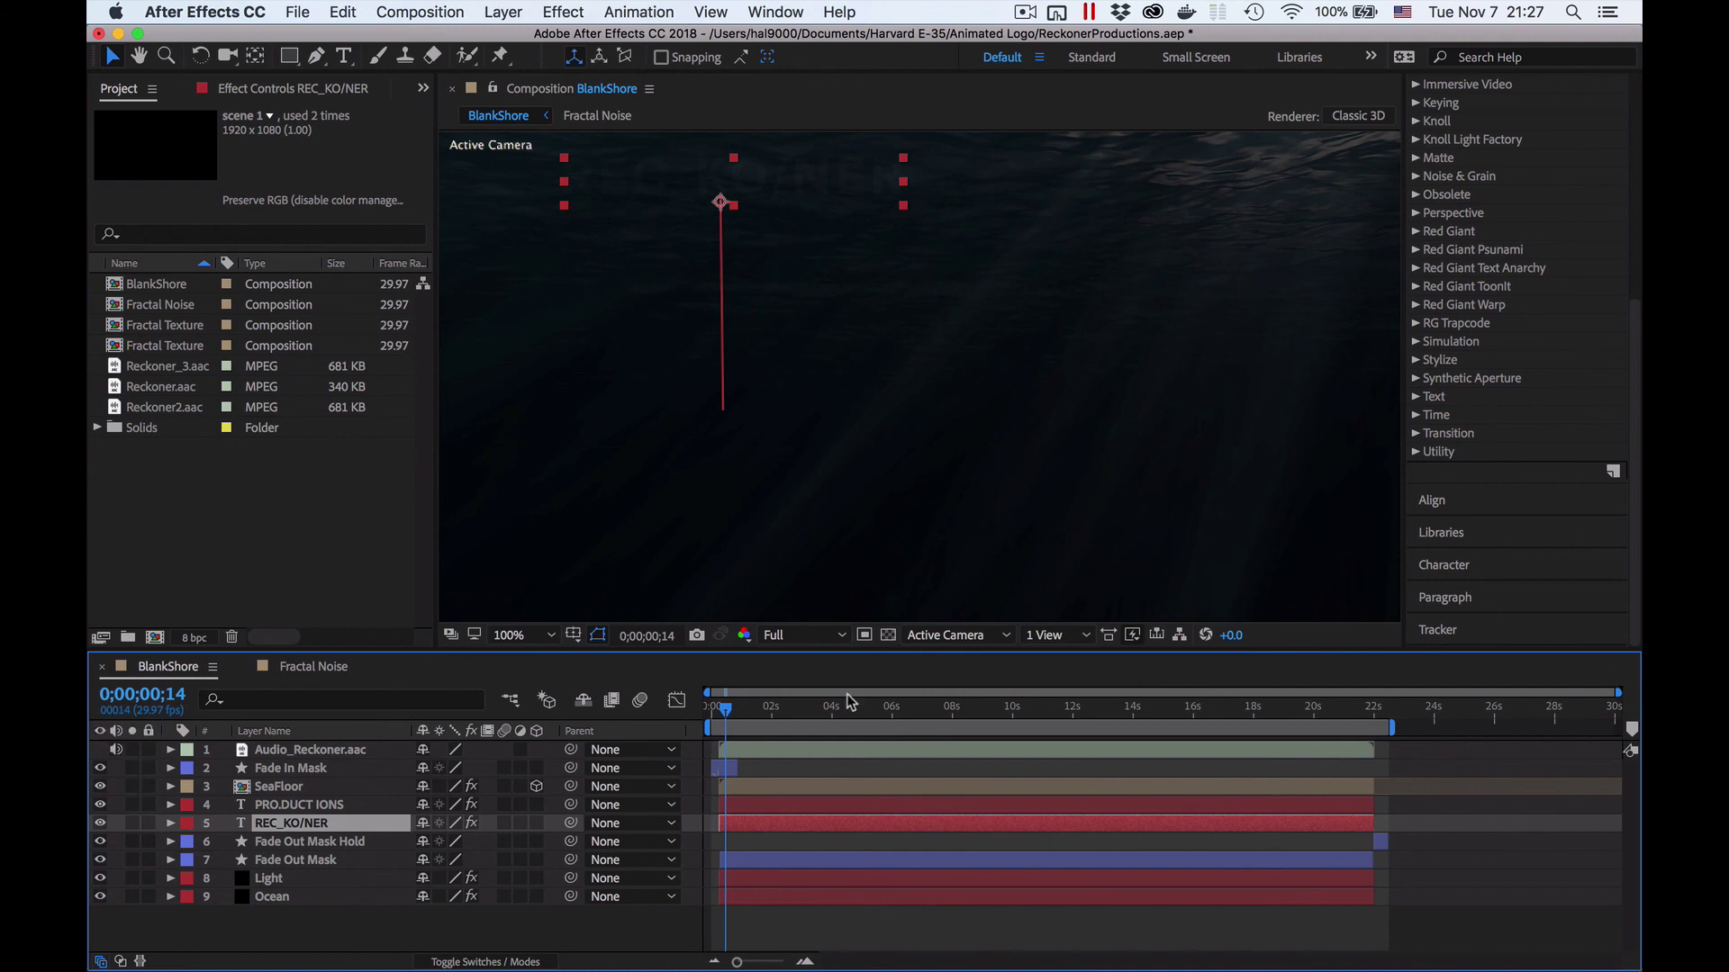
{"action": "key", "text": "space"}
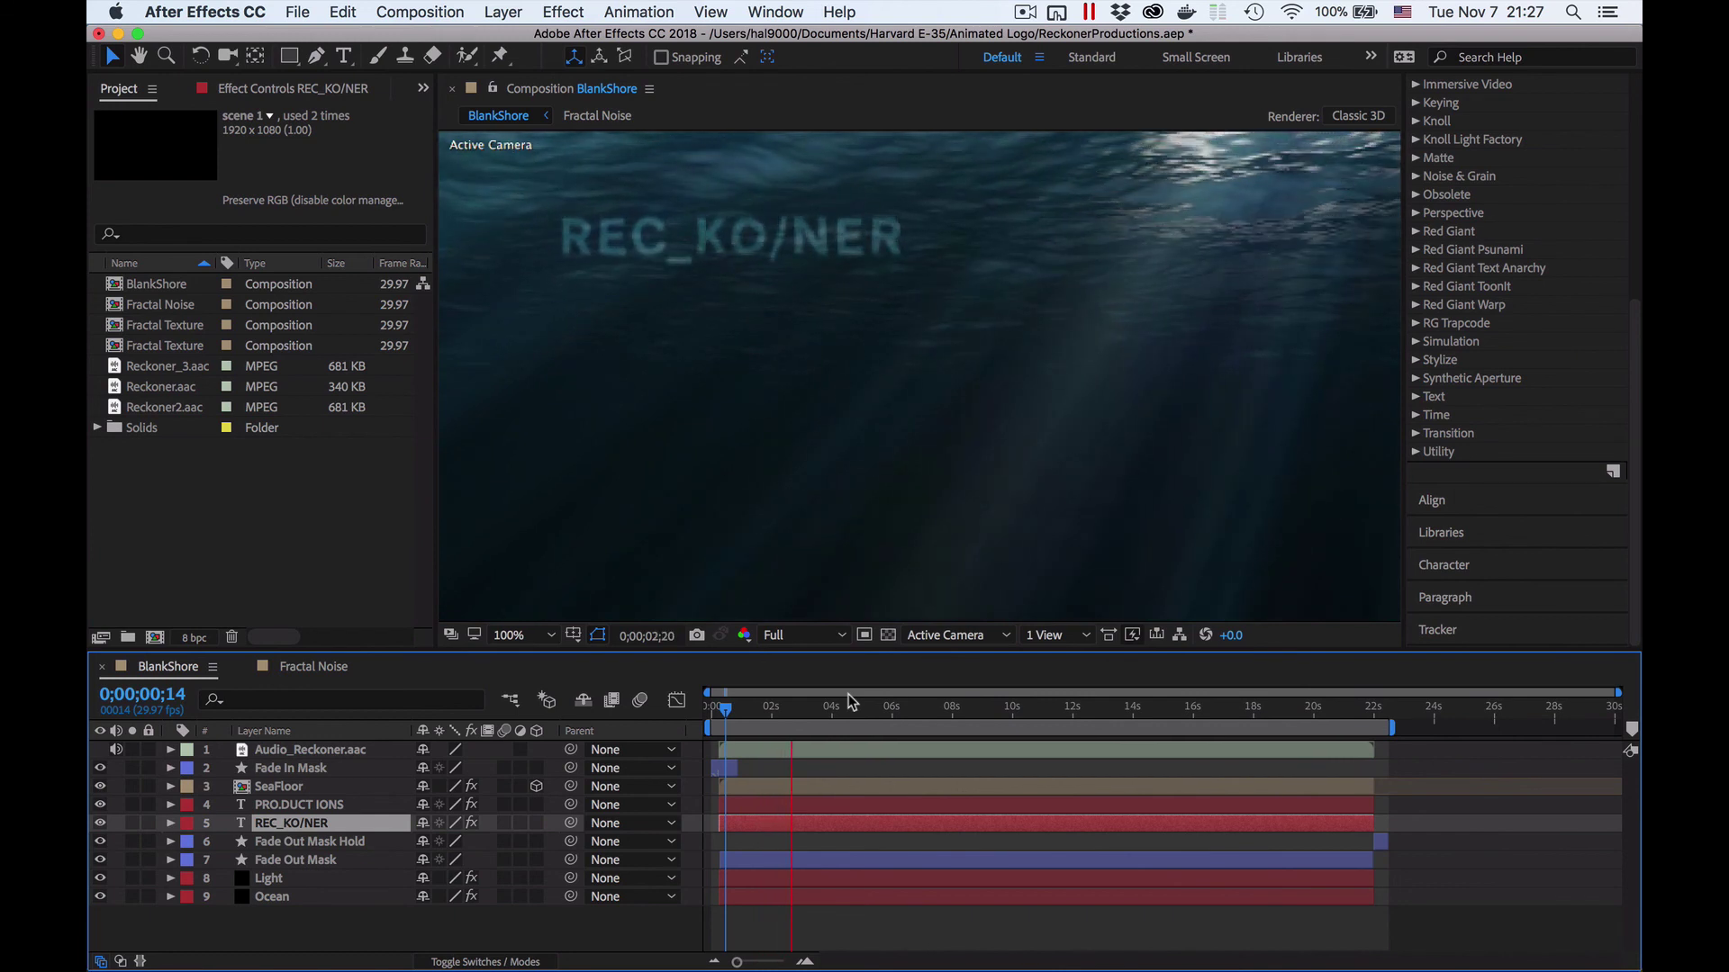
{"action": "key", "text": "space"}
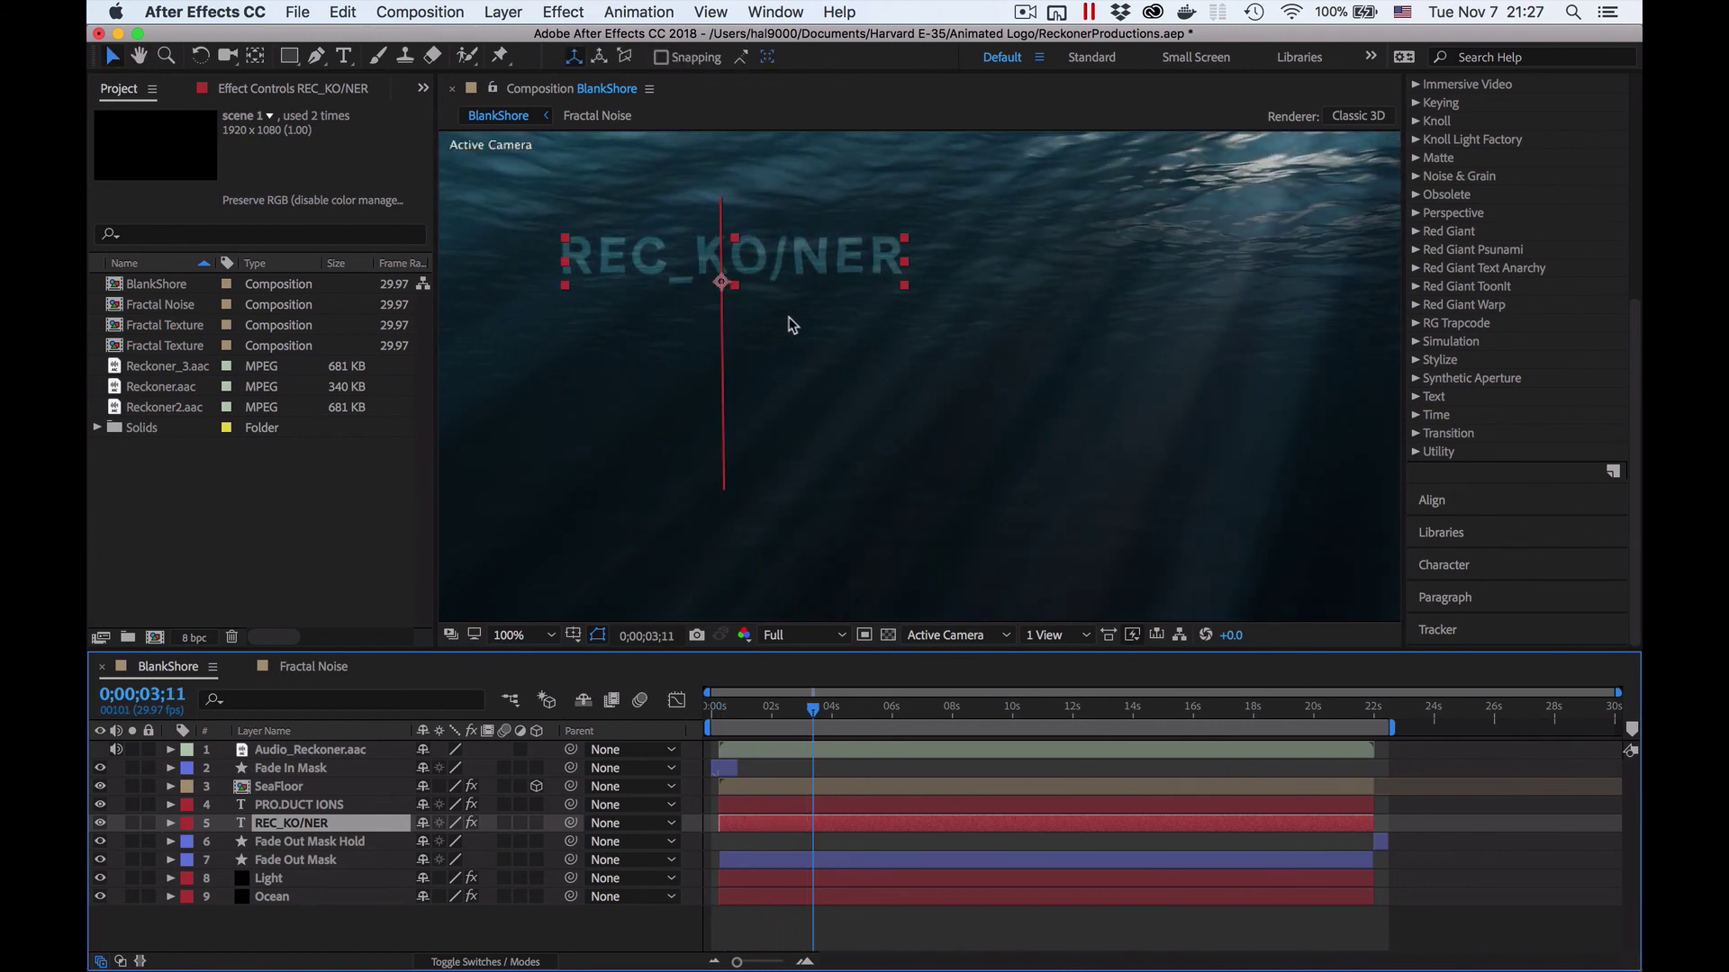
{"action": "left_click_drag", "start_coordinate": [813, 711], "coordinate": [765, 714]}
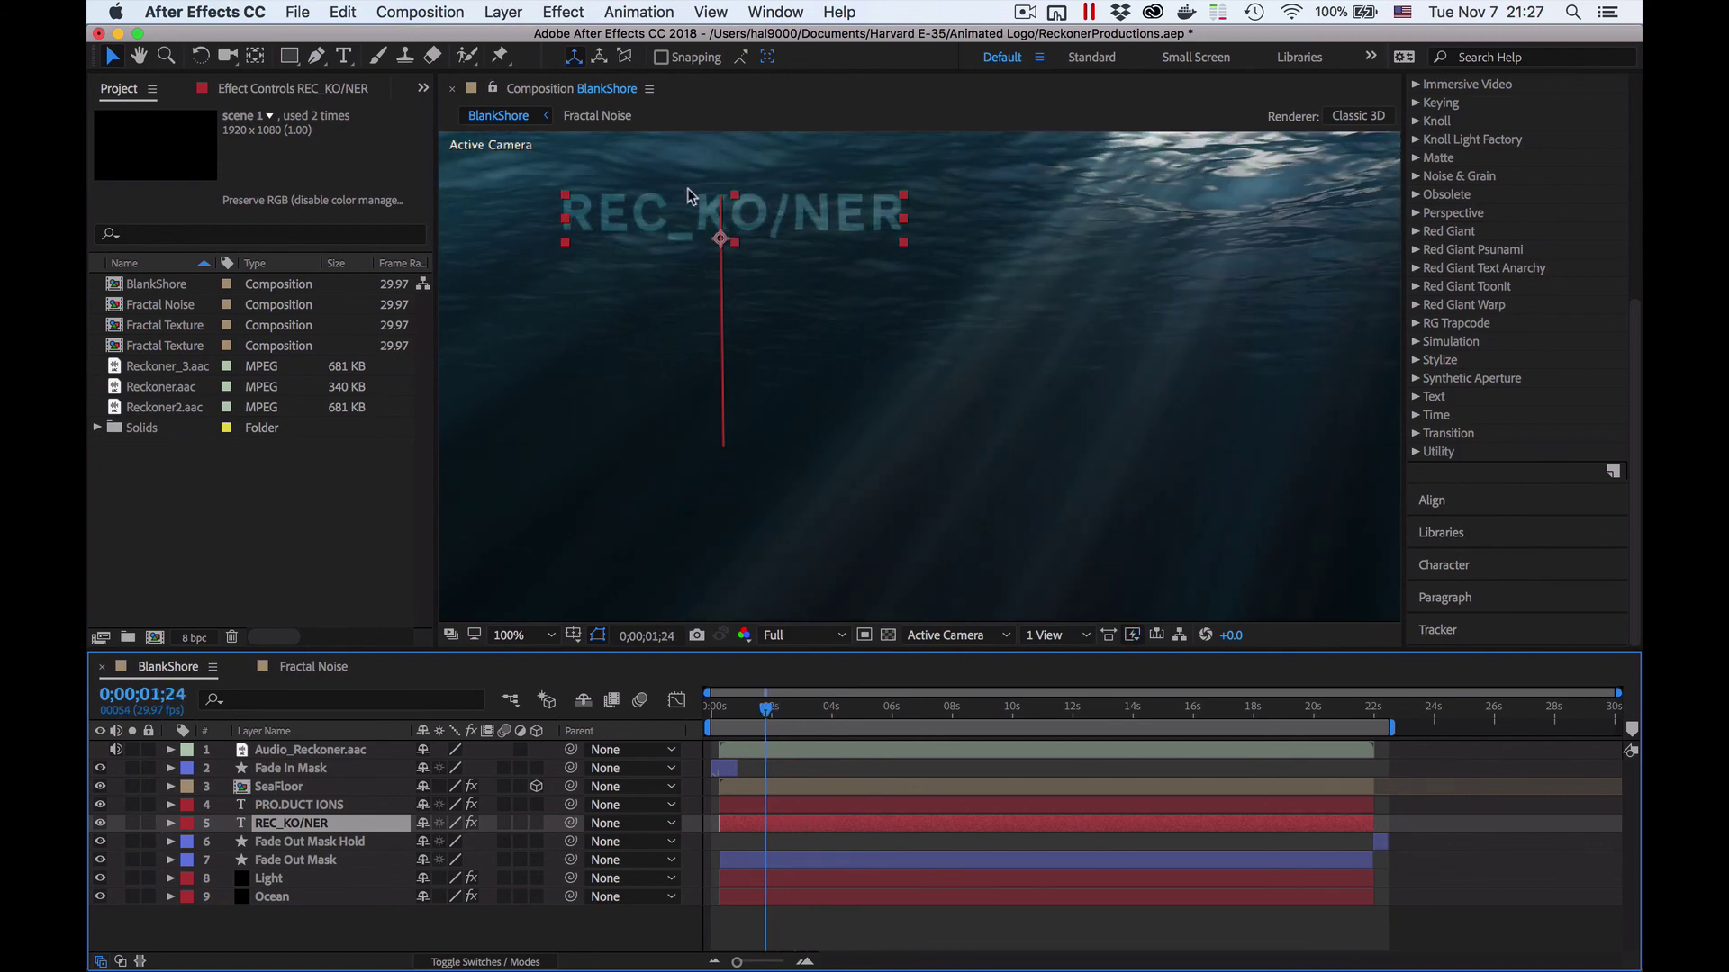
Step: Expand the REC_KO/NER layer down to its Ripple effect settings and preview the composition from 0;00;00;00
{"action": "left_click_drag", "start_coordinate": [765, 711], "coordinate": [801, 738]}
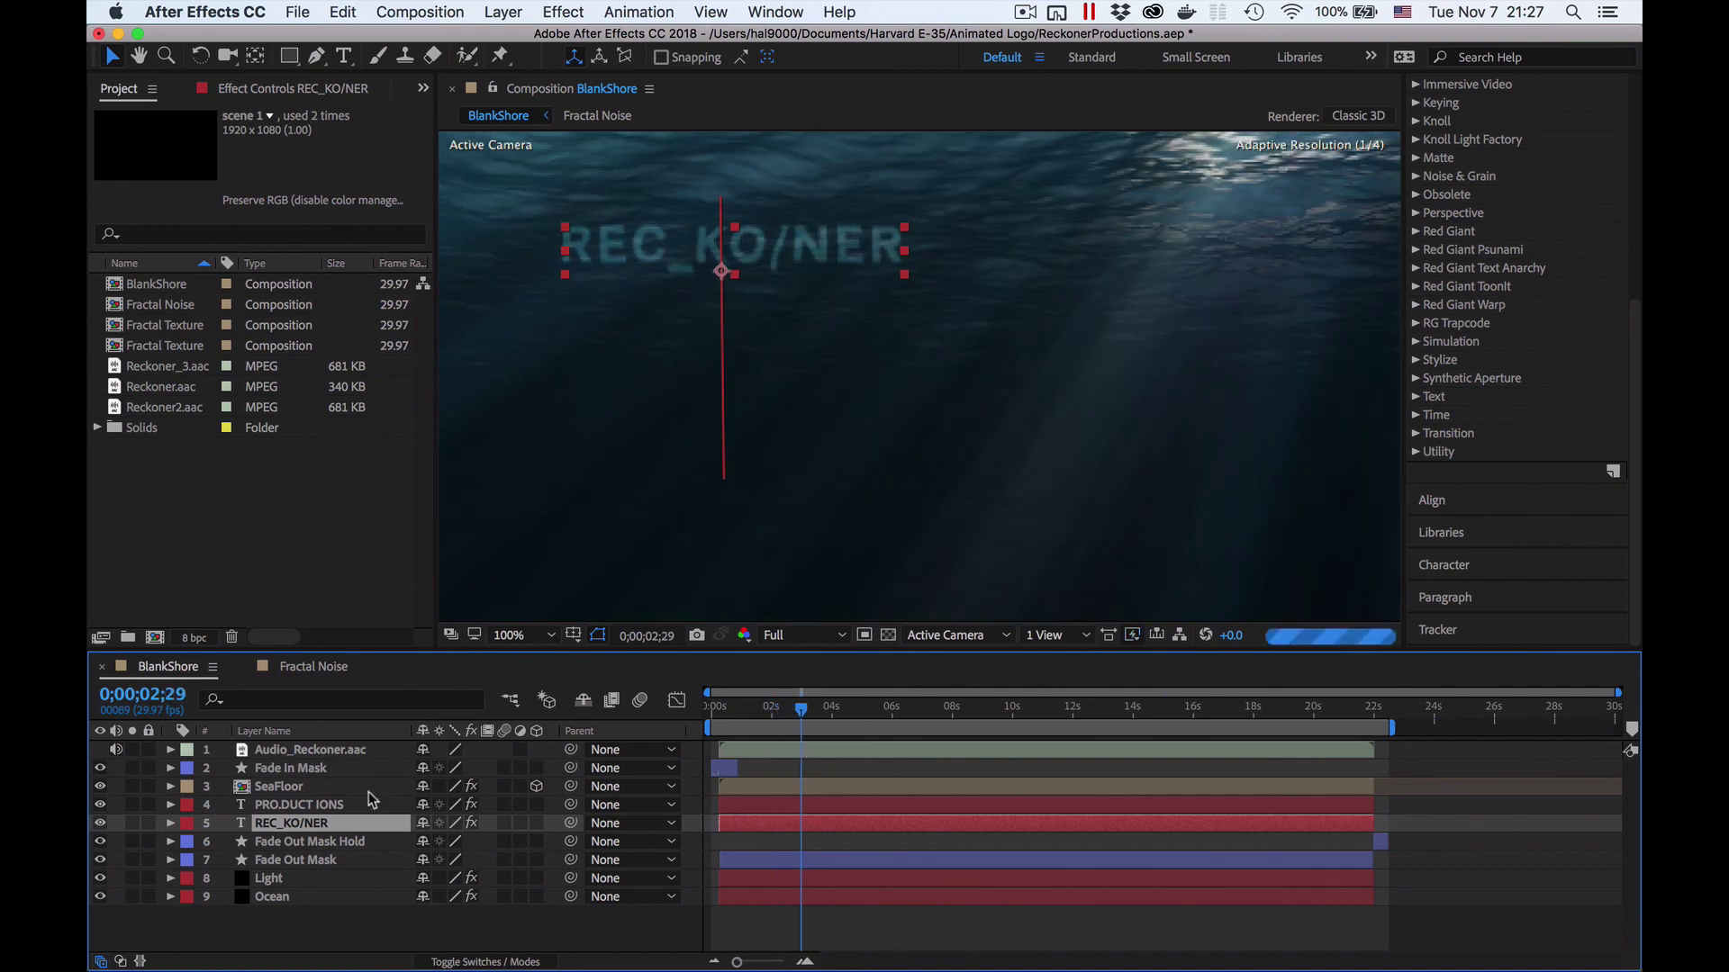
{"action": "left_click", "coordinate": [171, 822]}
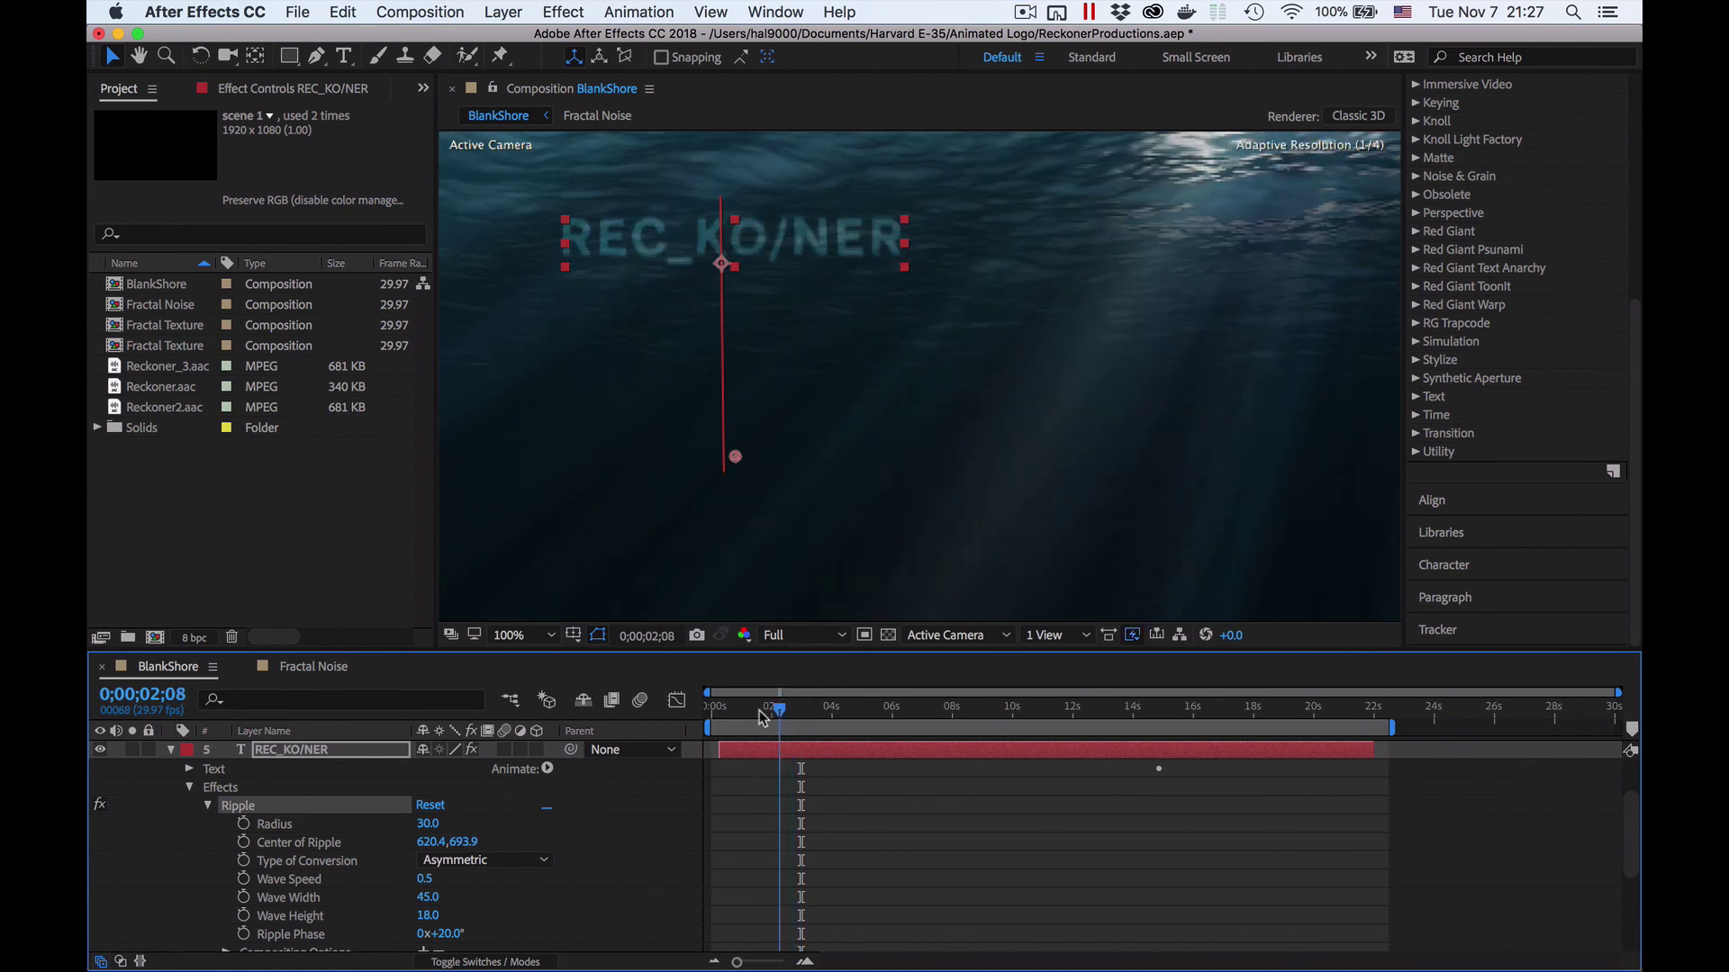
{"action": "left_click_drag", "start_coordinate": [801, 710], "coordinate": [664, 725]}
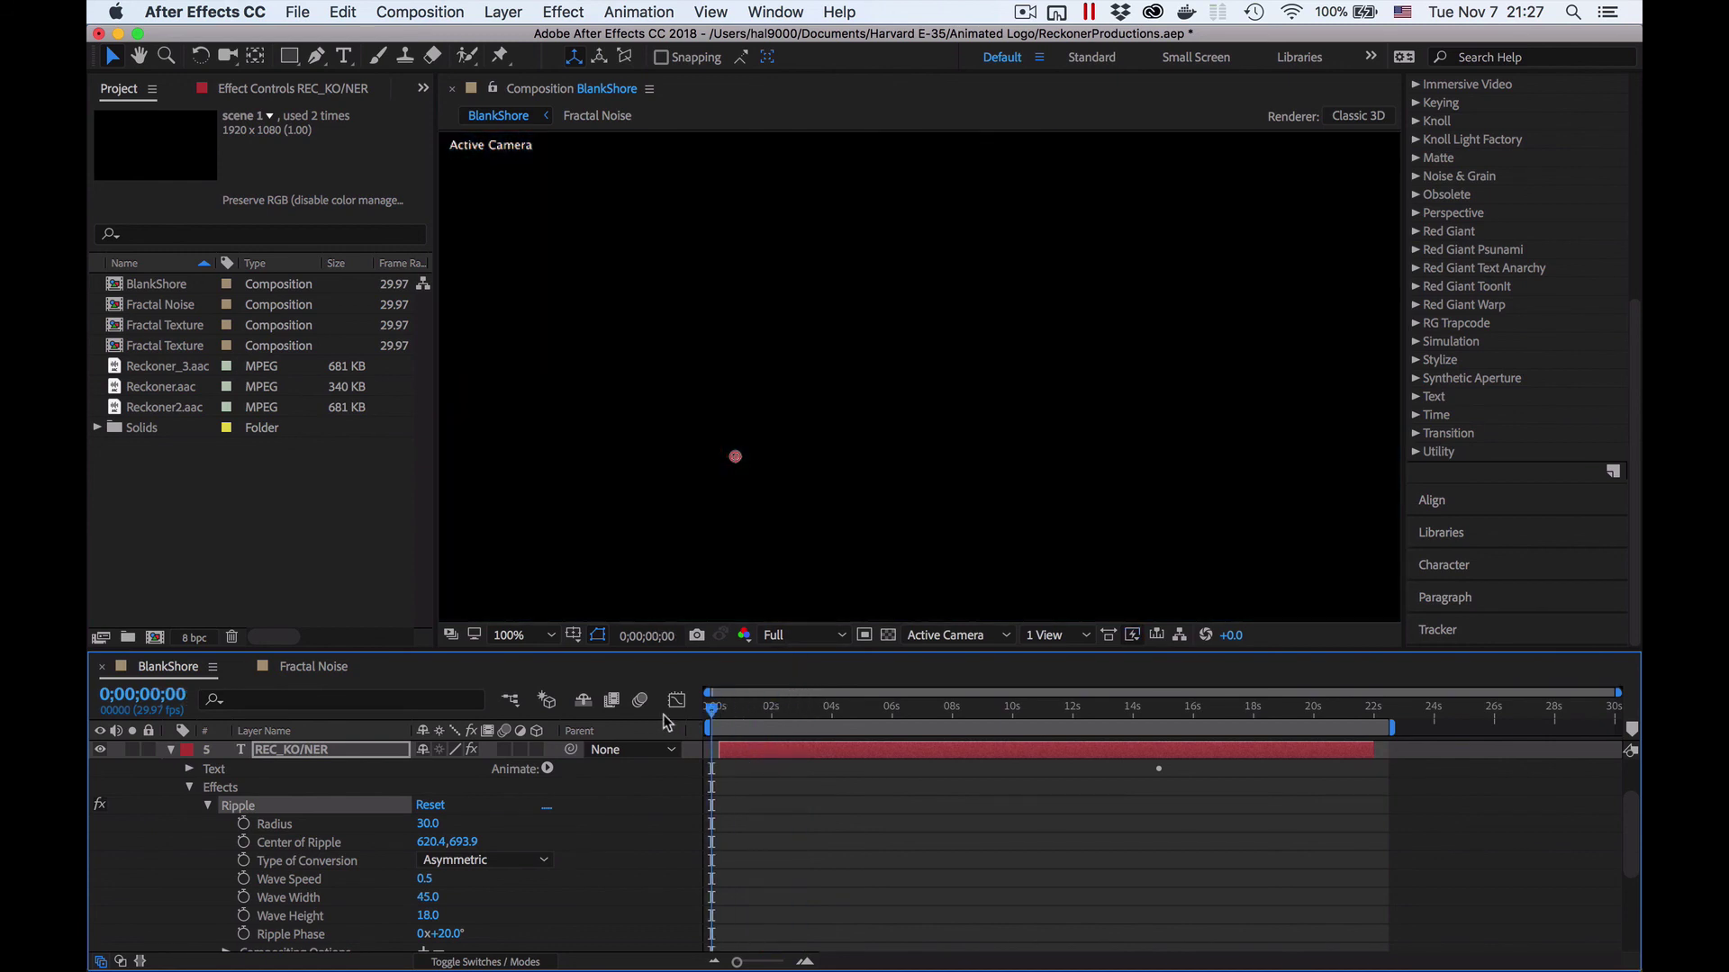
{"action": "key", "text": "space"}
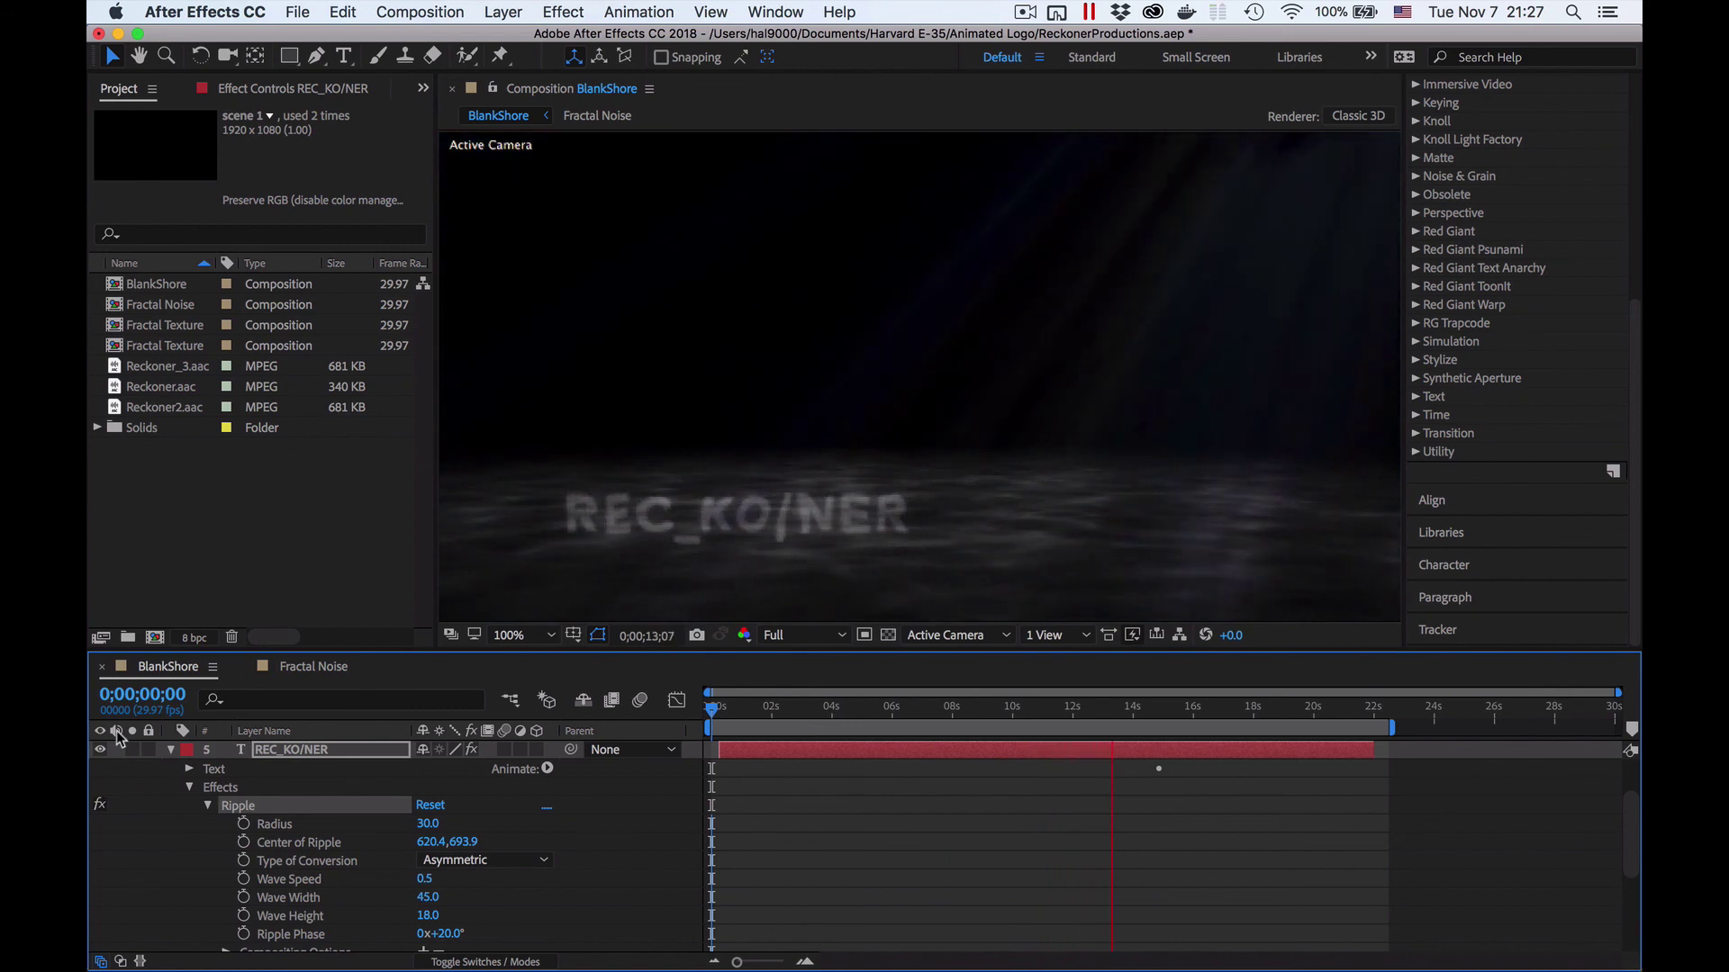
{"action": "key", "text": "space"}
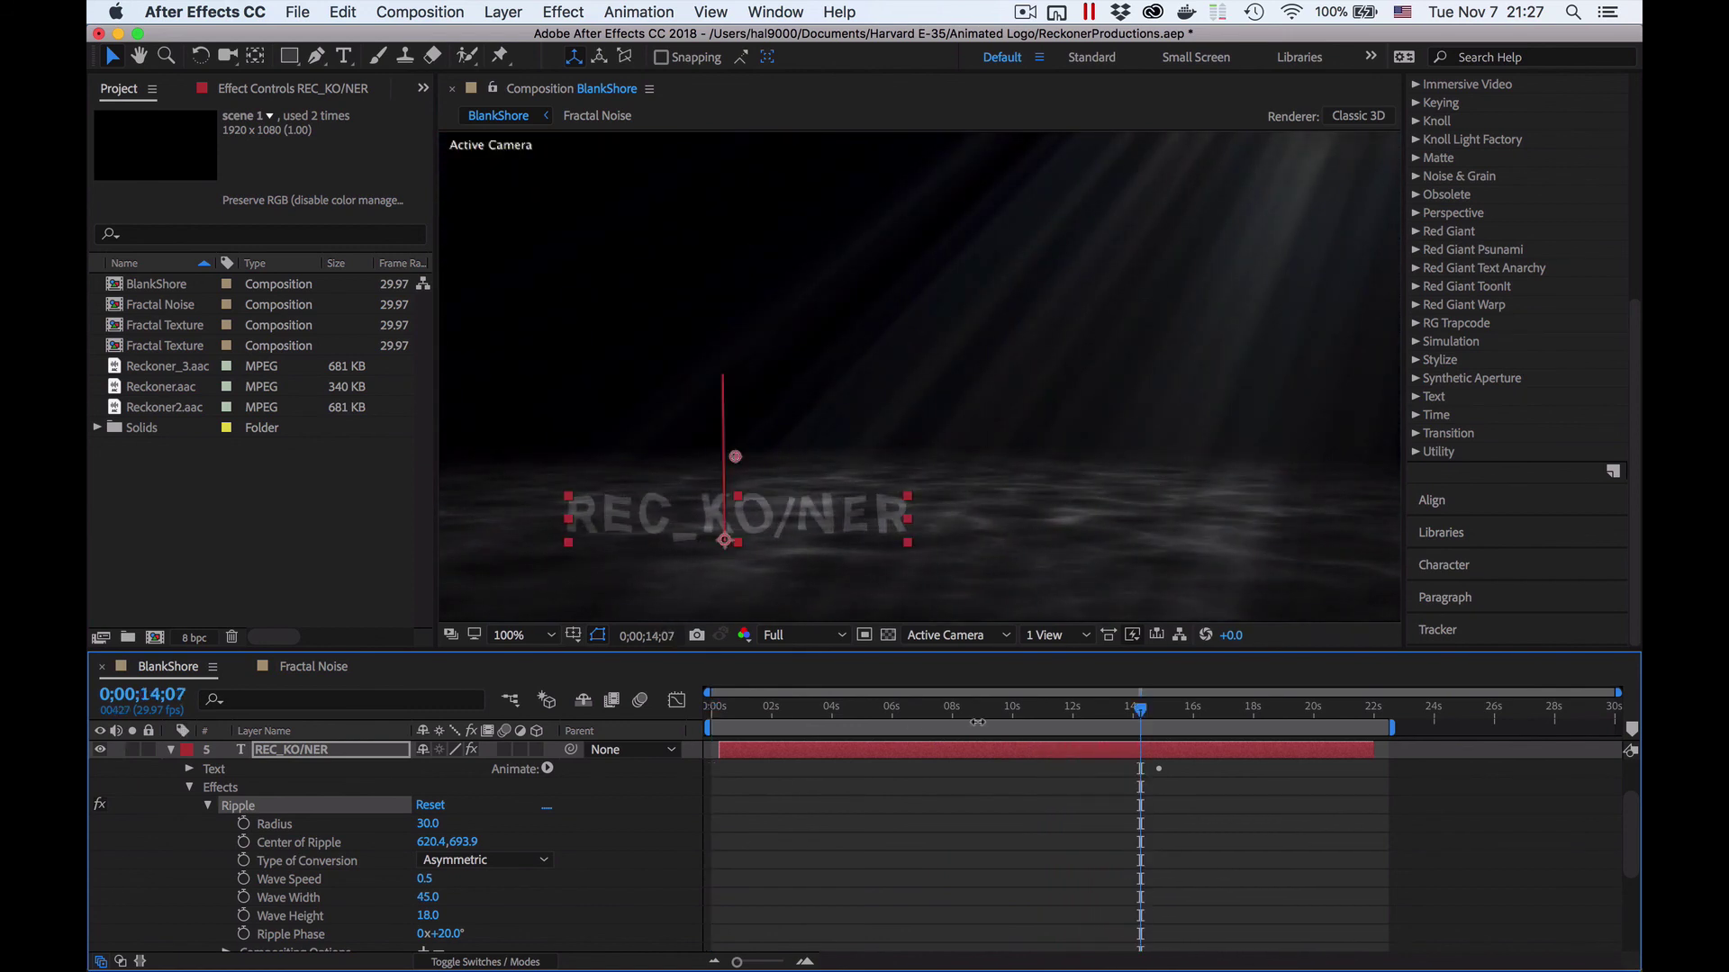
Step: Preview the REC_KO/NER text sinking to the sea floor from 0;00;10;10, and scrub back to 0;00;14;07
{"action": "left_click_drag", "start_coordinate": [1141, 714], "coordinate": [1023, 762]}
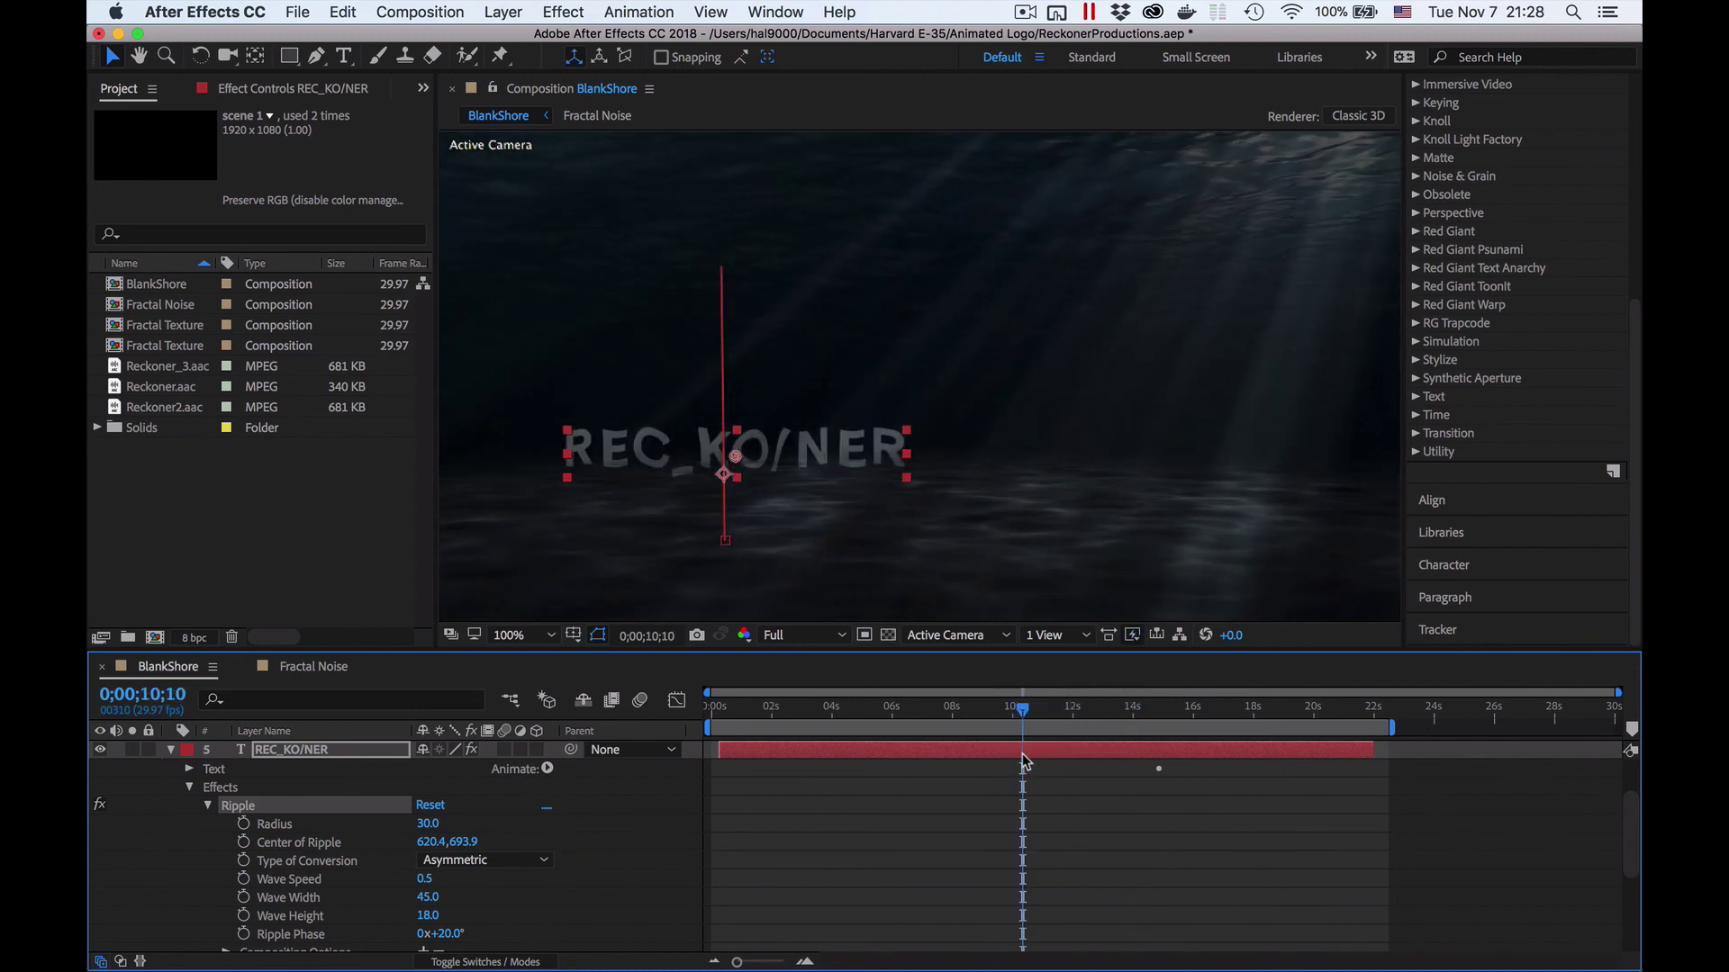
{"action": "key", "text": "space"}
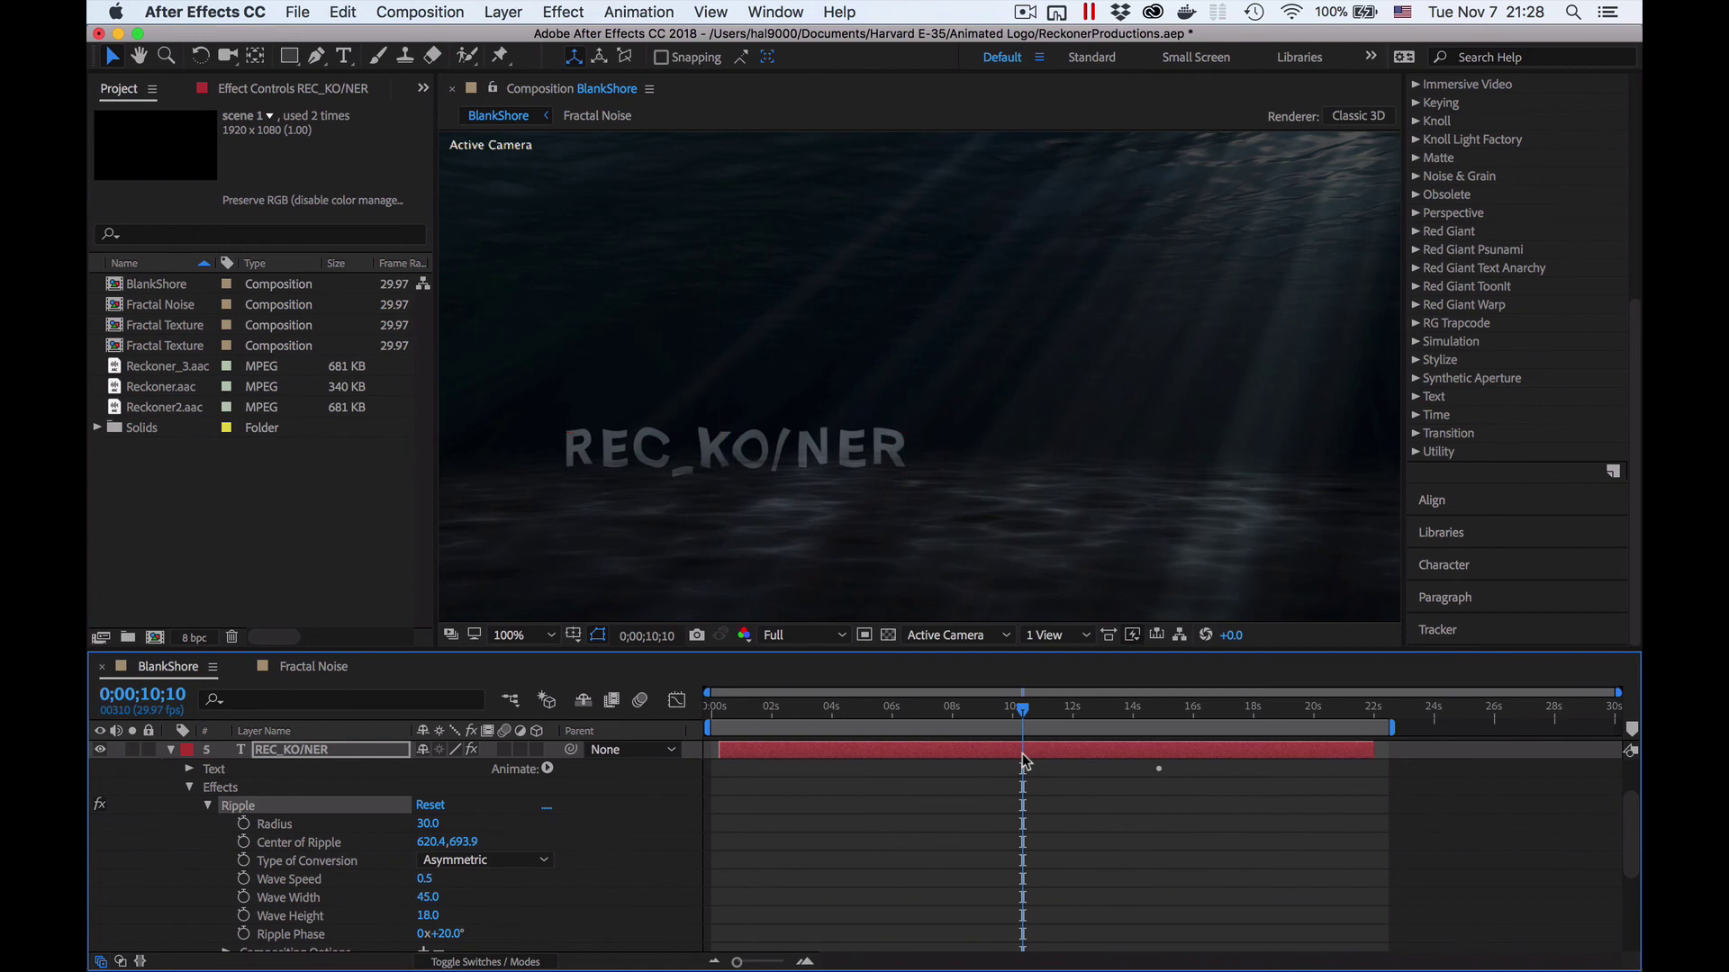
{"action": "key", "text": "space"}
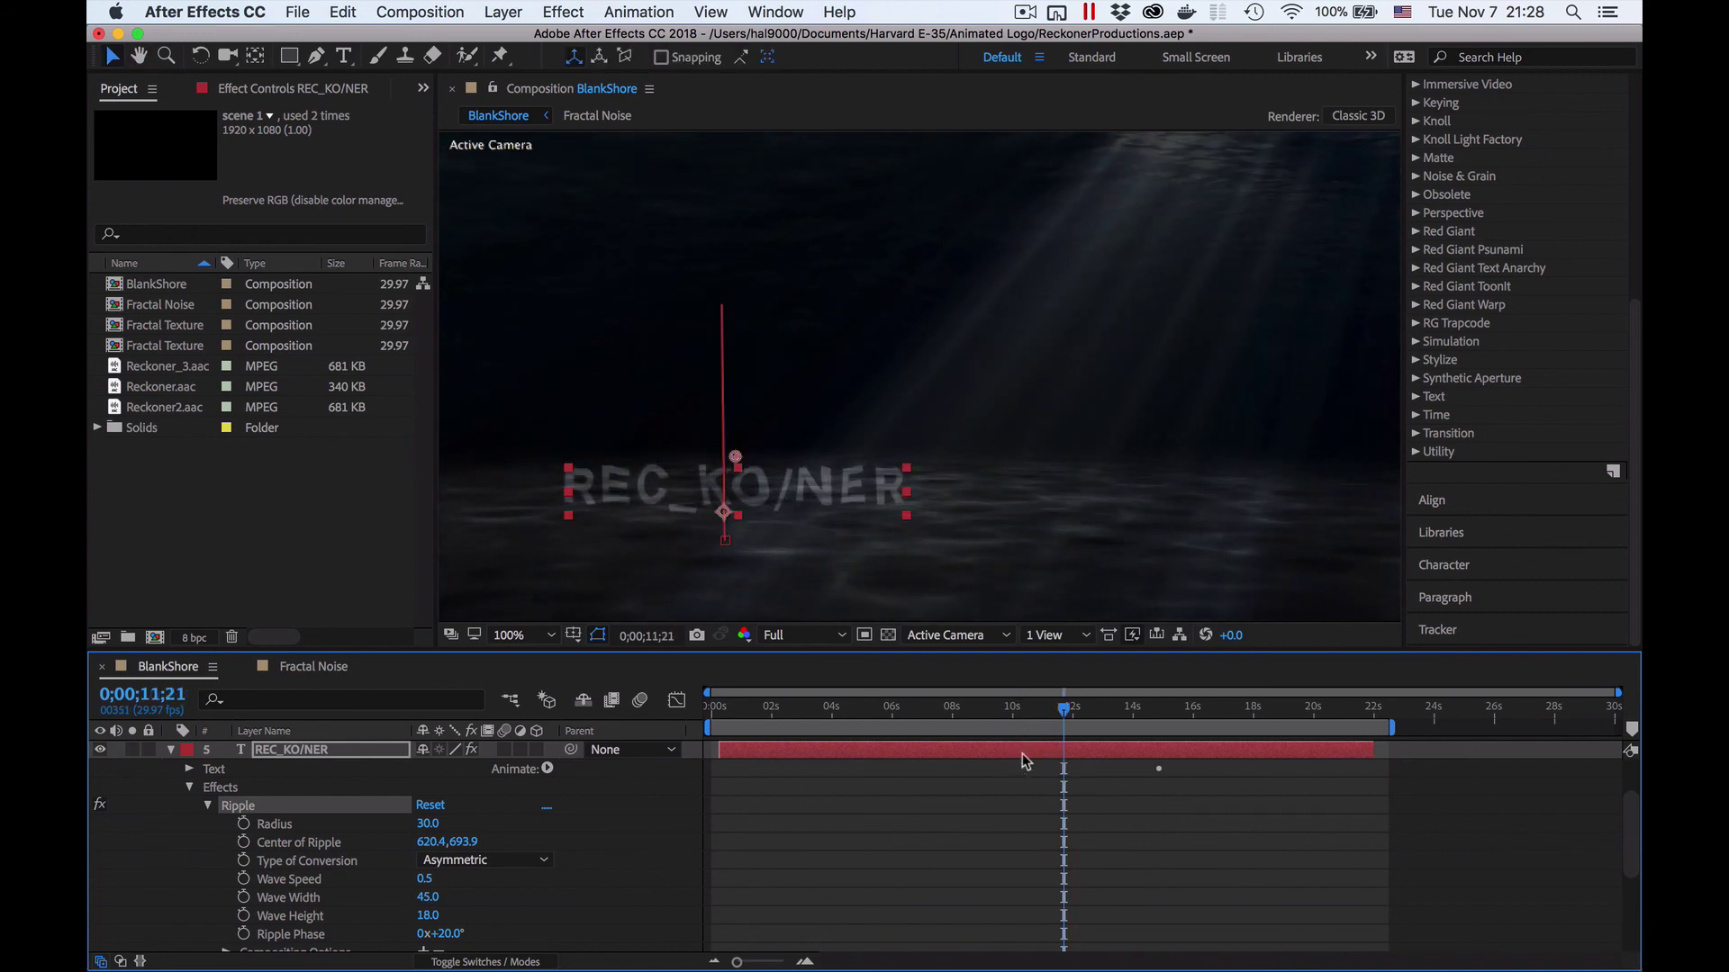
{"action": "key", "text": "space"}
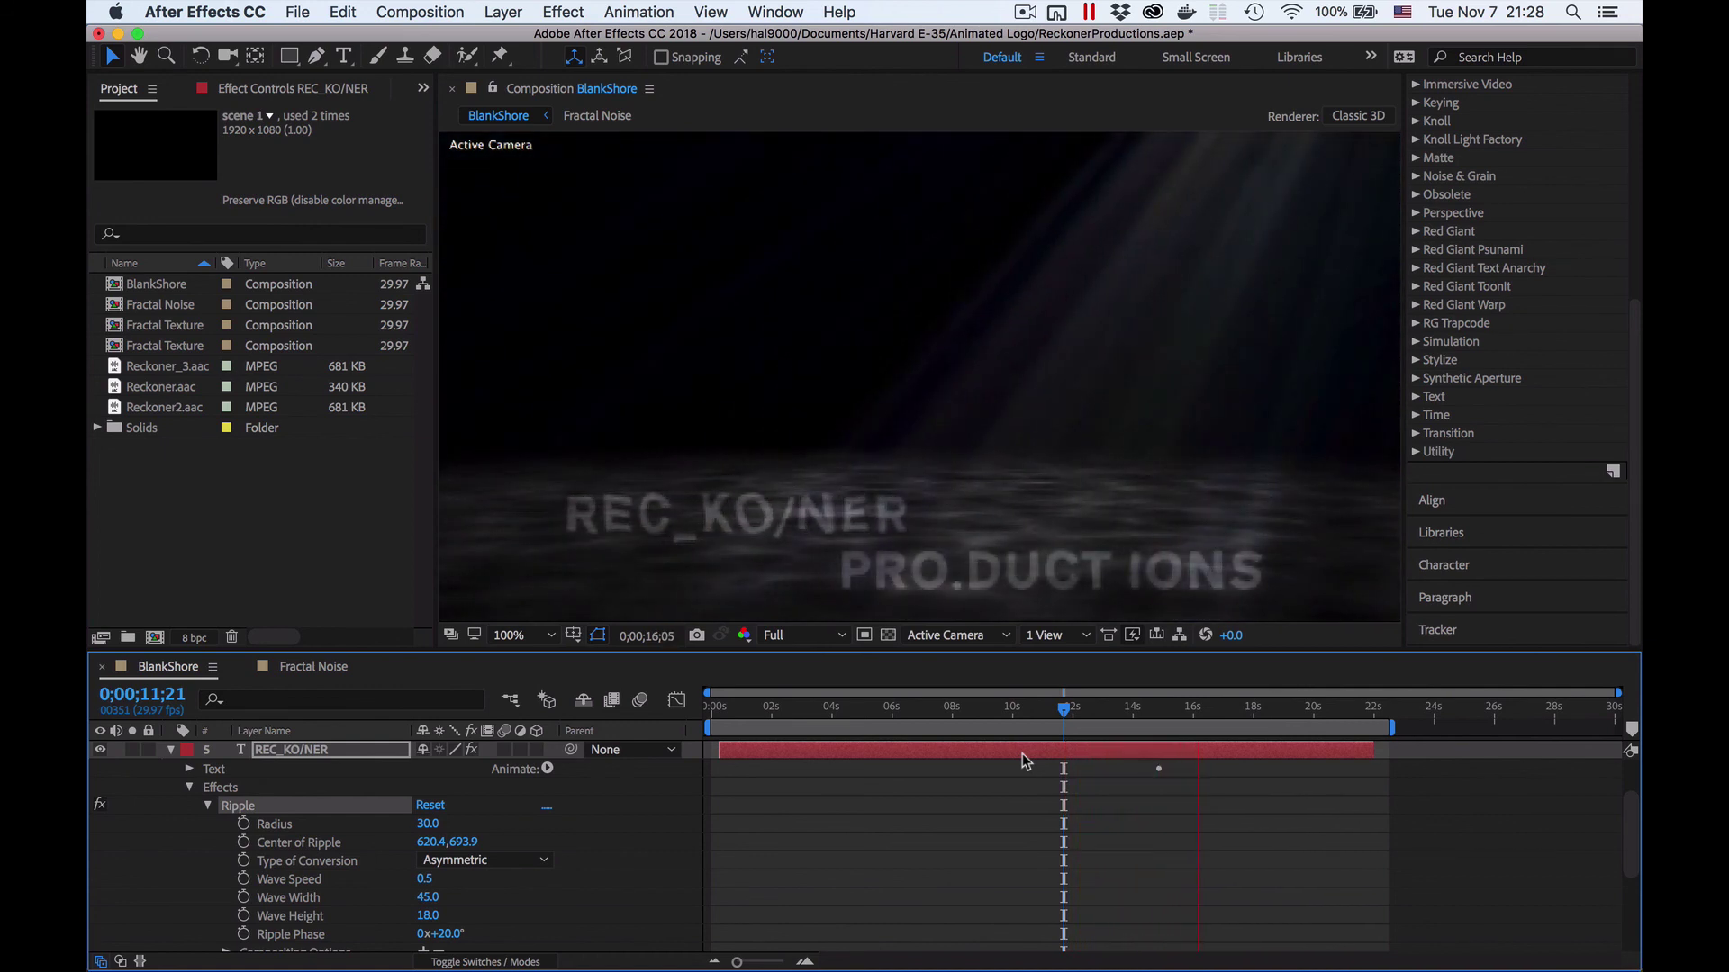
{"action": "key", "text": "space"}
{"action": "left_click_drag", "start_coordinate": [1210, 718], "coordinate": [1139, 720]}
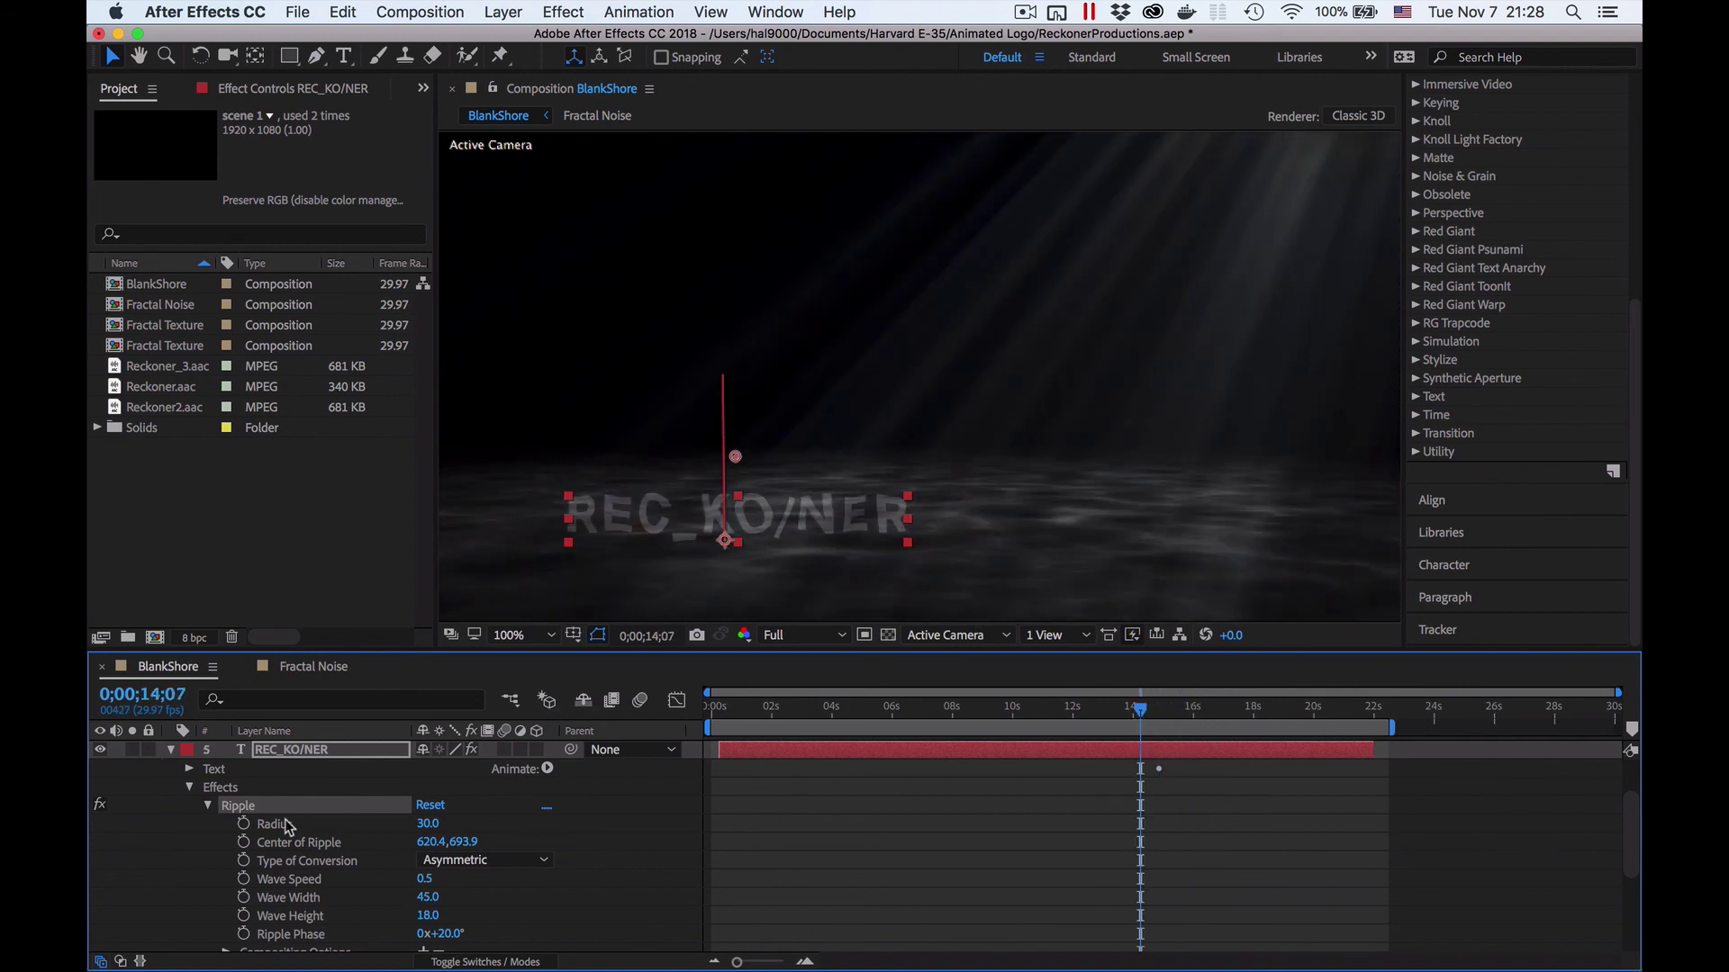
Step: Collapse the Ripple settings, select the REC_KO/NER layer's Glow effect, and preview the ending from 0;00;12;10 to 0;00;22;05
{"action": "left_click", "coordinate": [208, 807]}
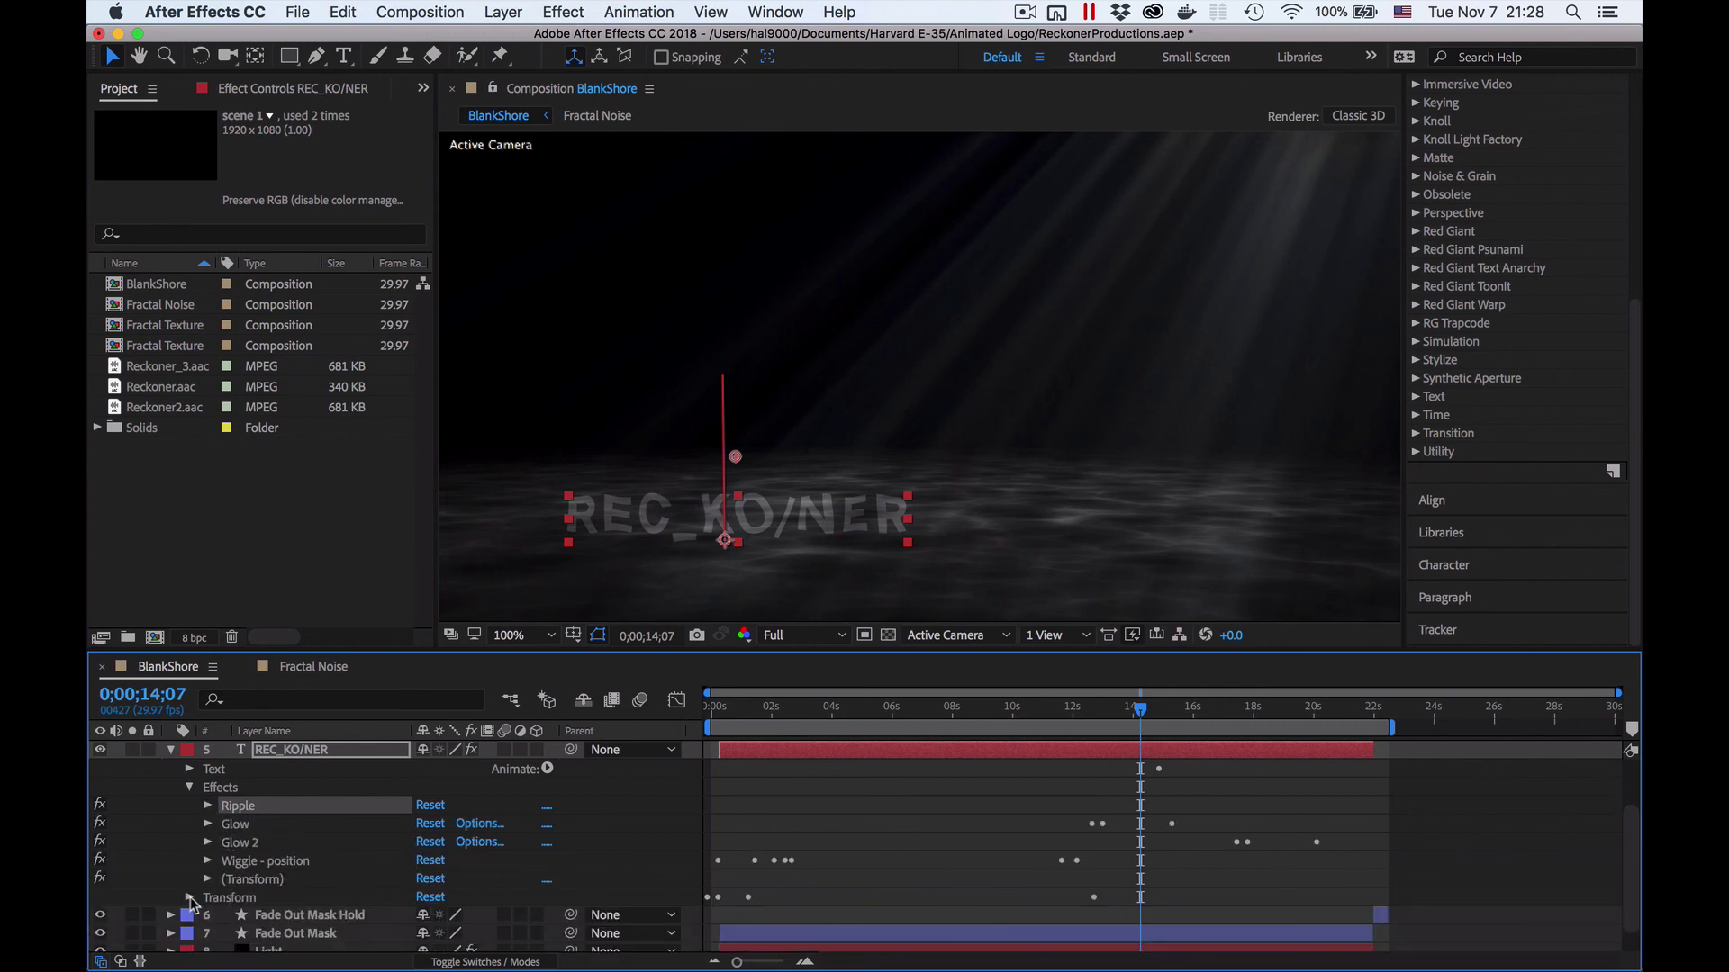
{"action": "left_click", "coordinate": [244, 826]}
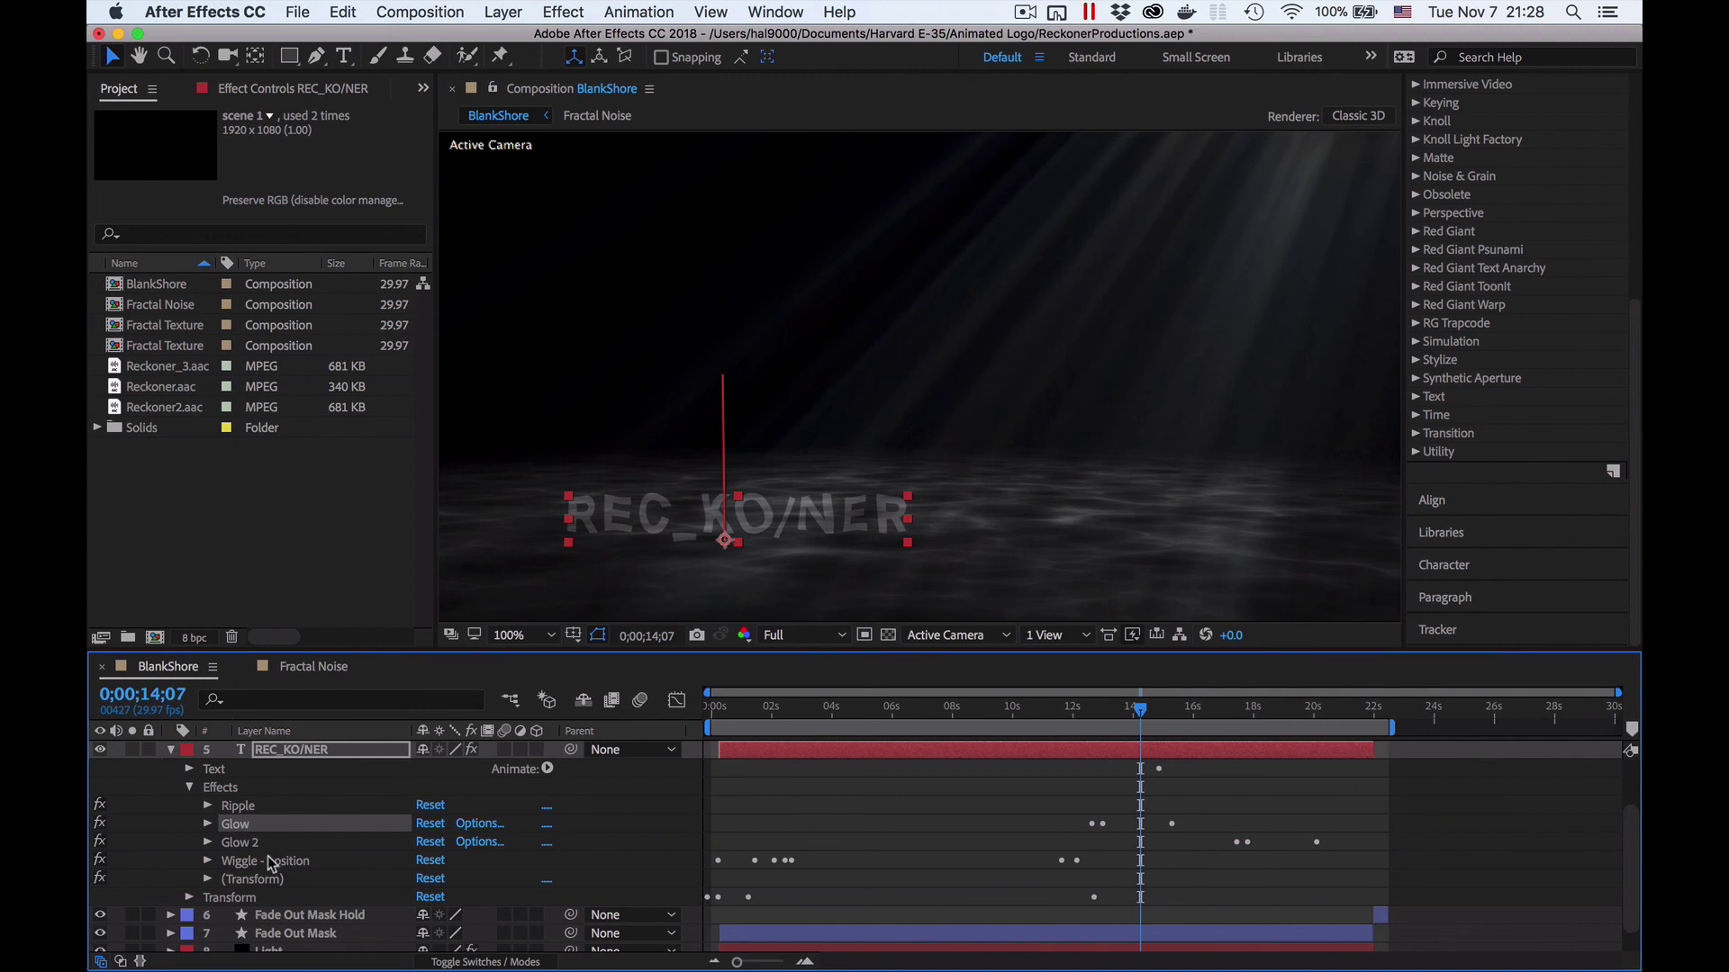
{"action": "left_click_drag", "start_coordinate": [1136, 709], "coordinate": [1083, 716]}
{"action": "key", "text": "space"}
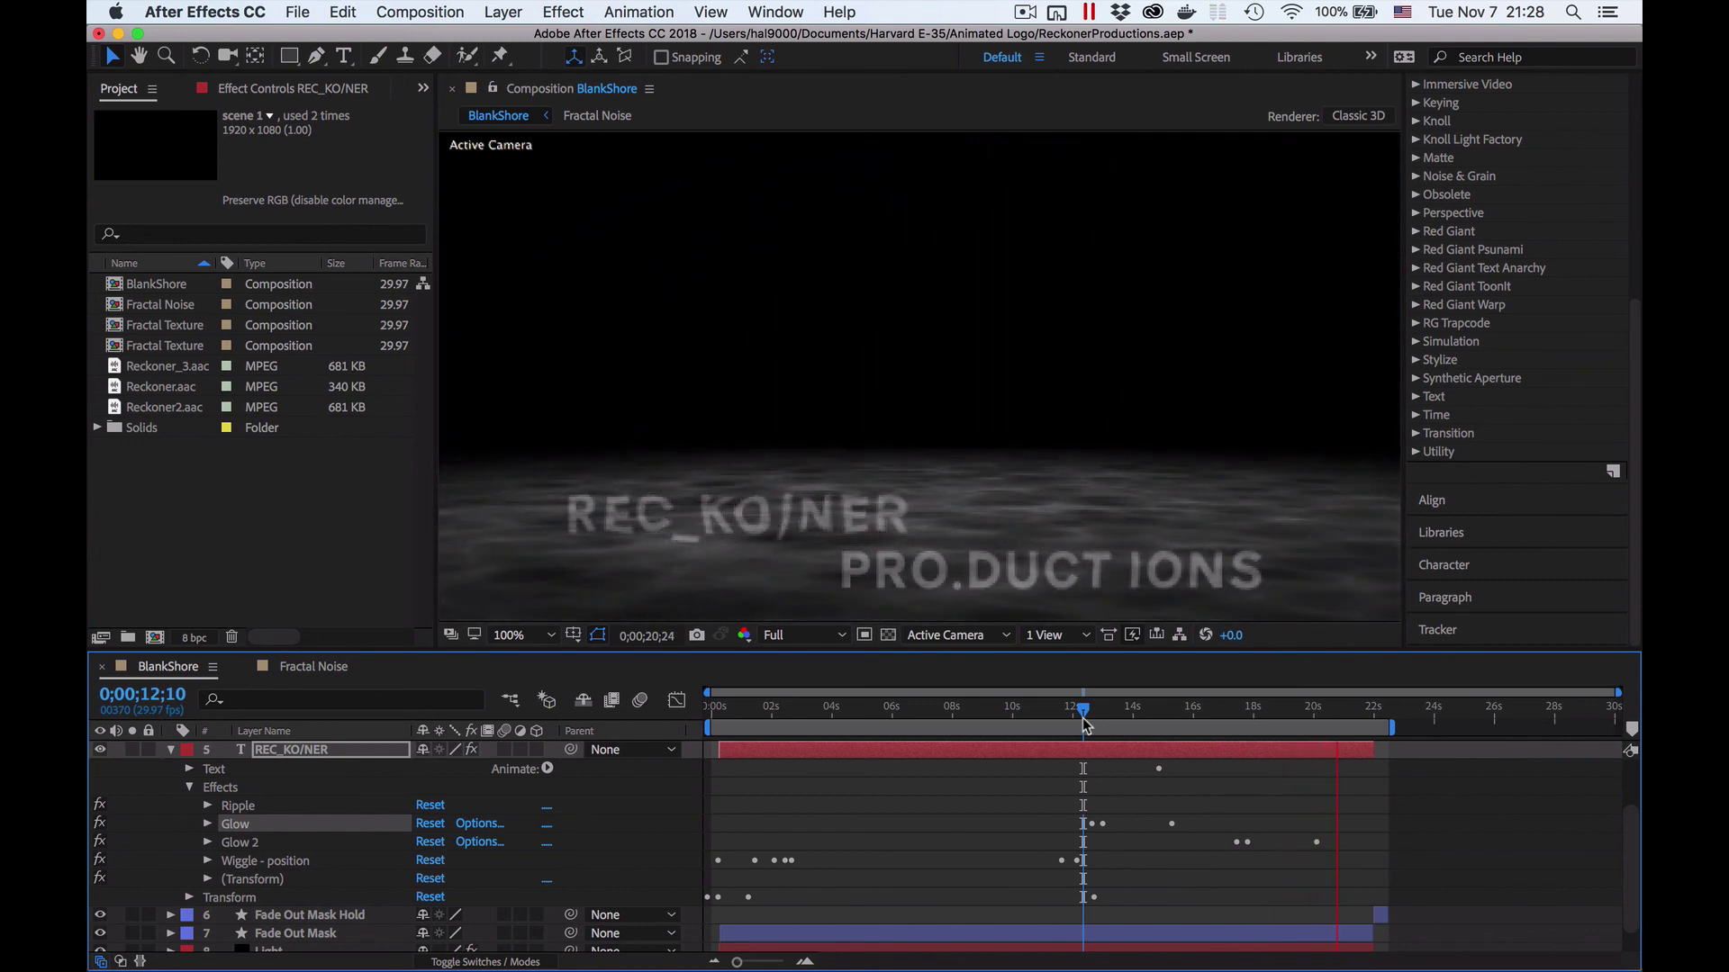
{"action": "key", "text": "space"}
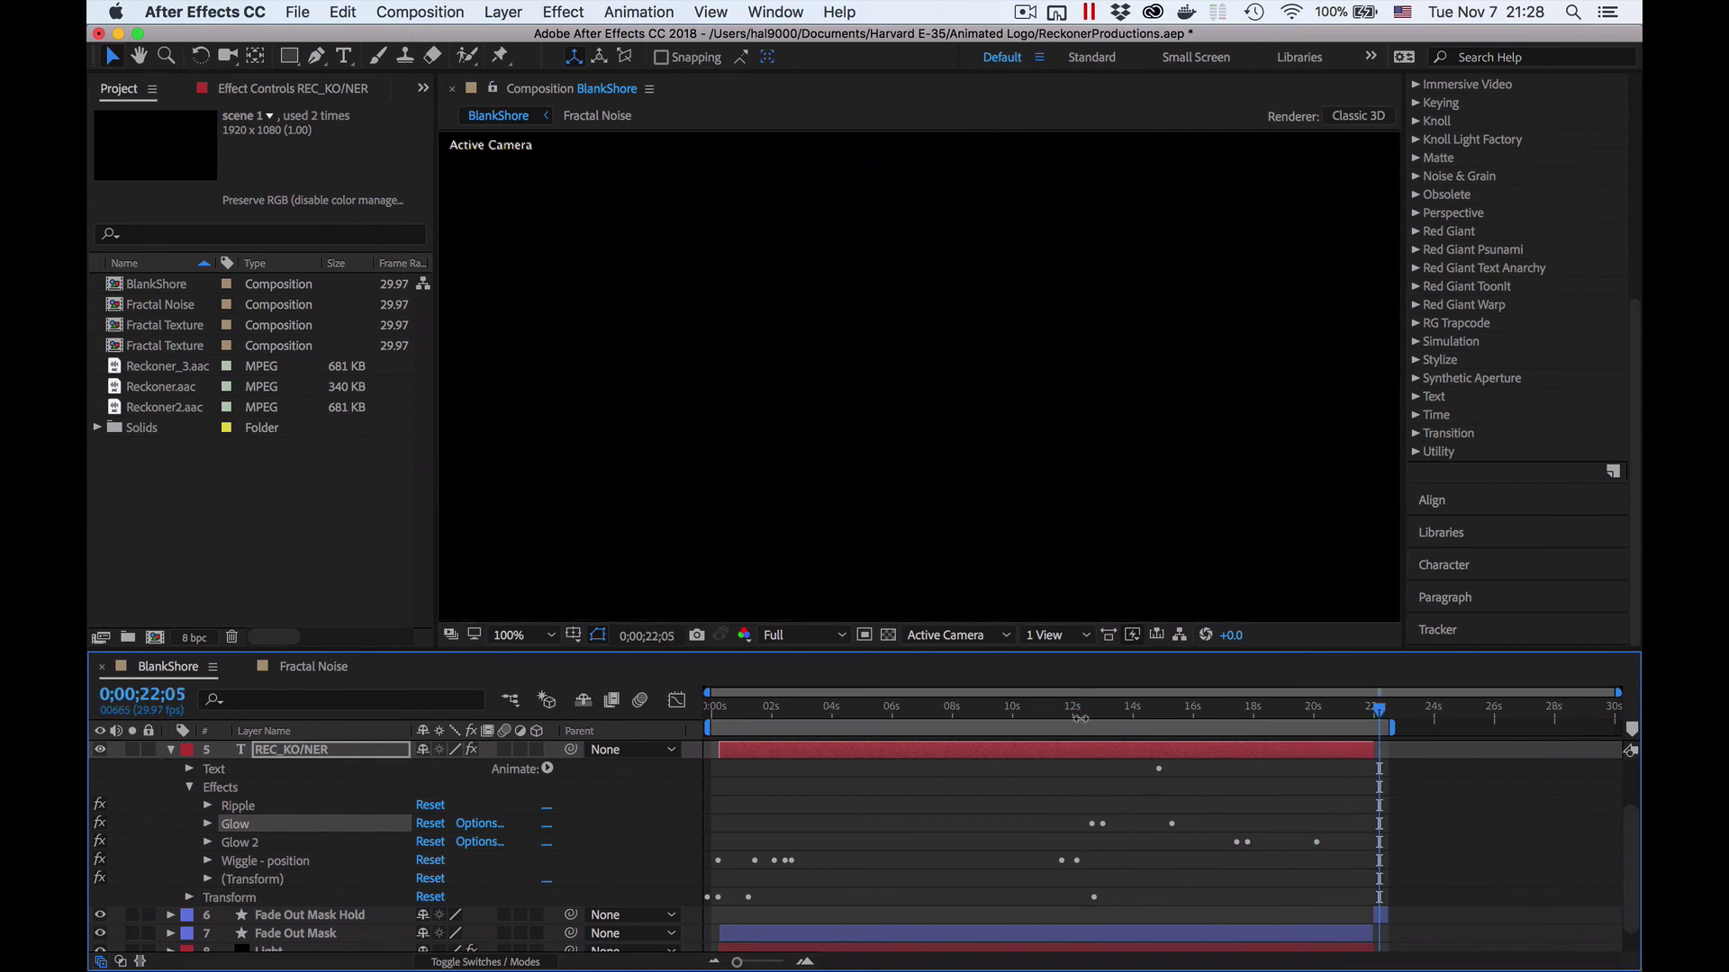